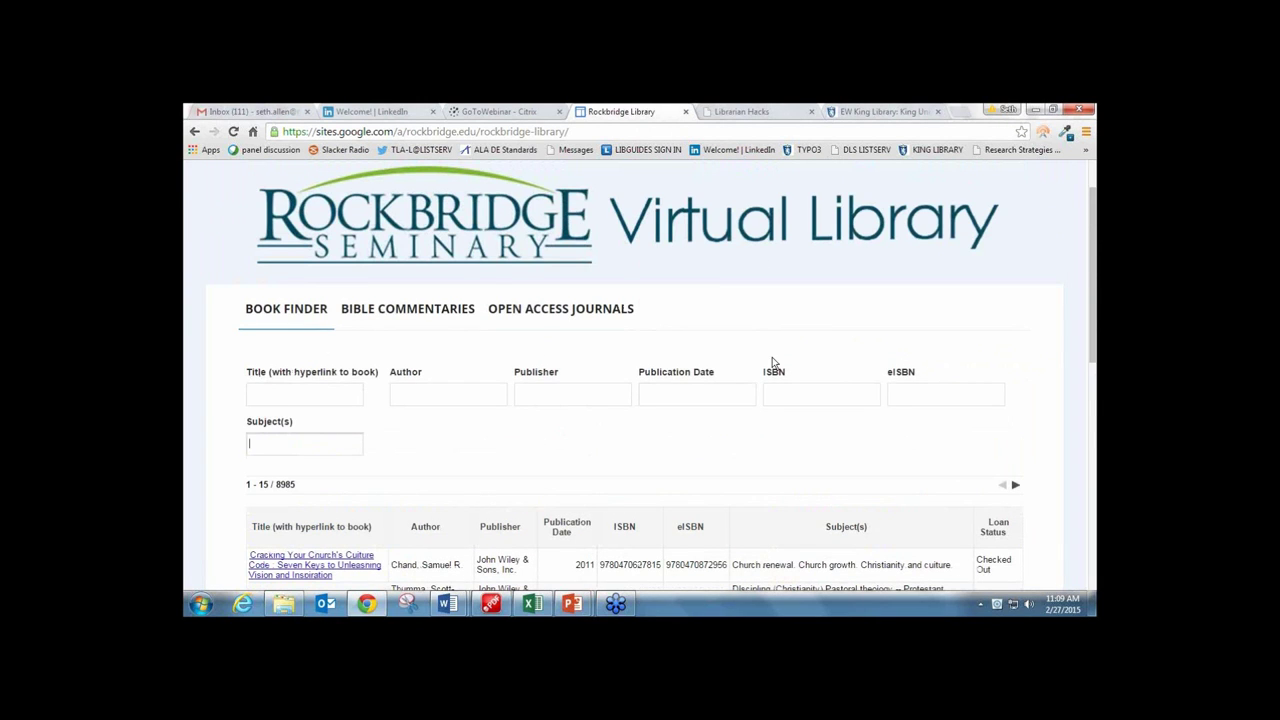
# Open the Rockbridge Library site from the seminary account's Google Sites list.
pyautogui.scroll(-3, 771, 366)
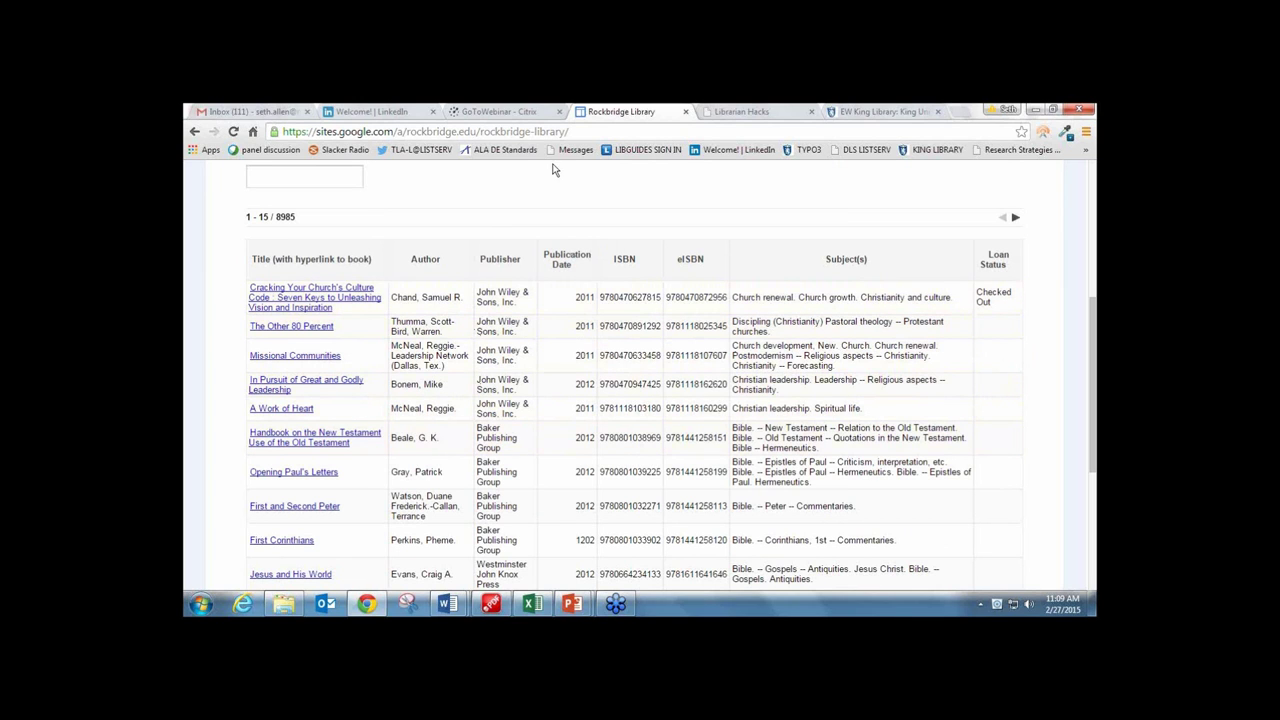
pyautogui.scroll(3, 608, 214)
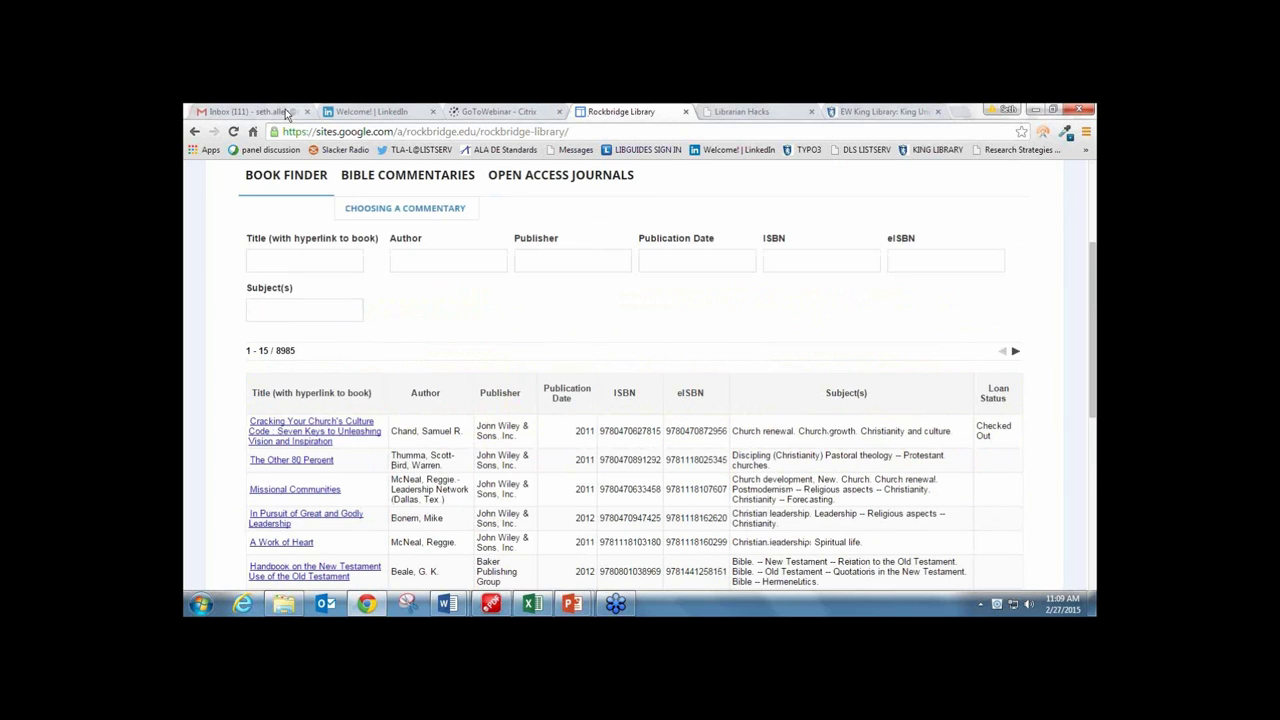
pyautogui.click(285, 110)
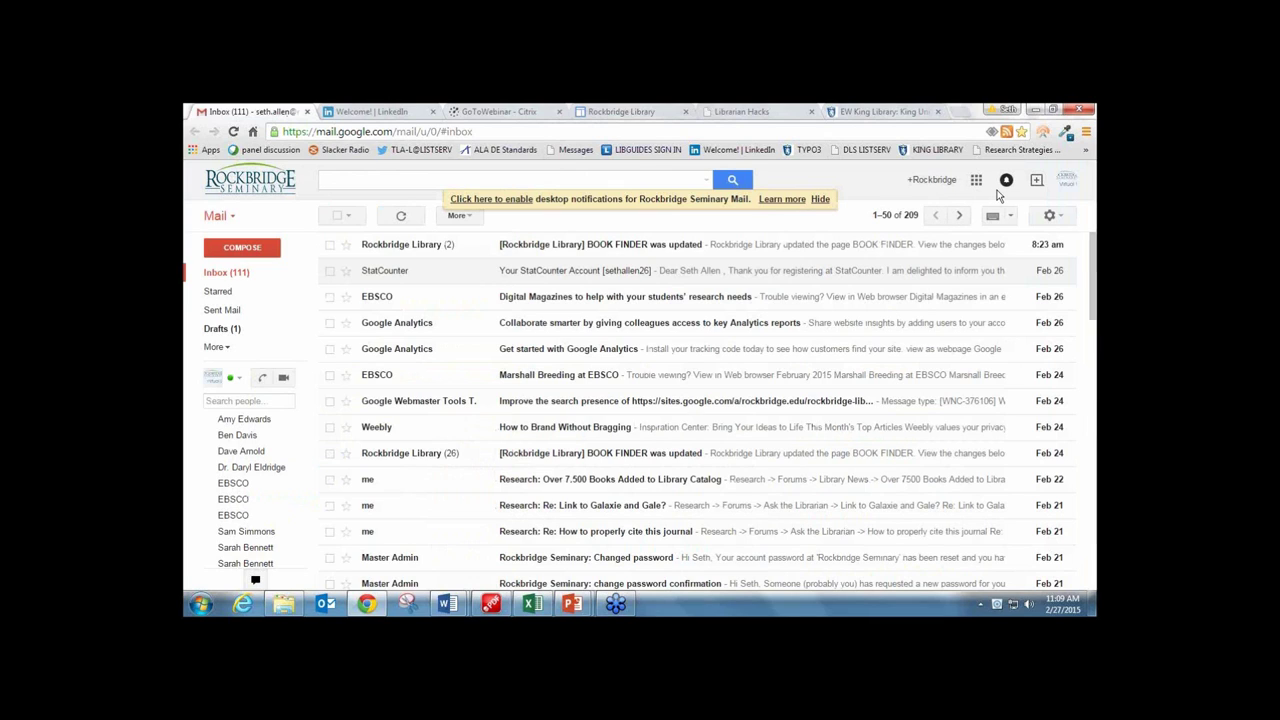
pyautogui.click(977, 182)
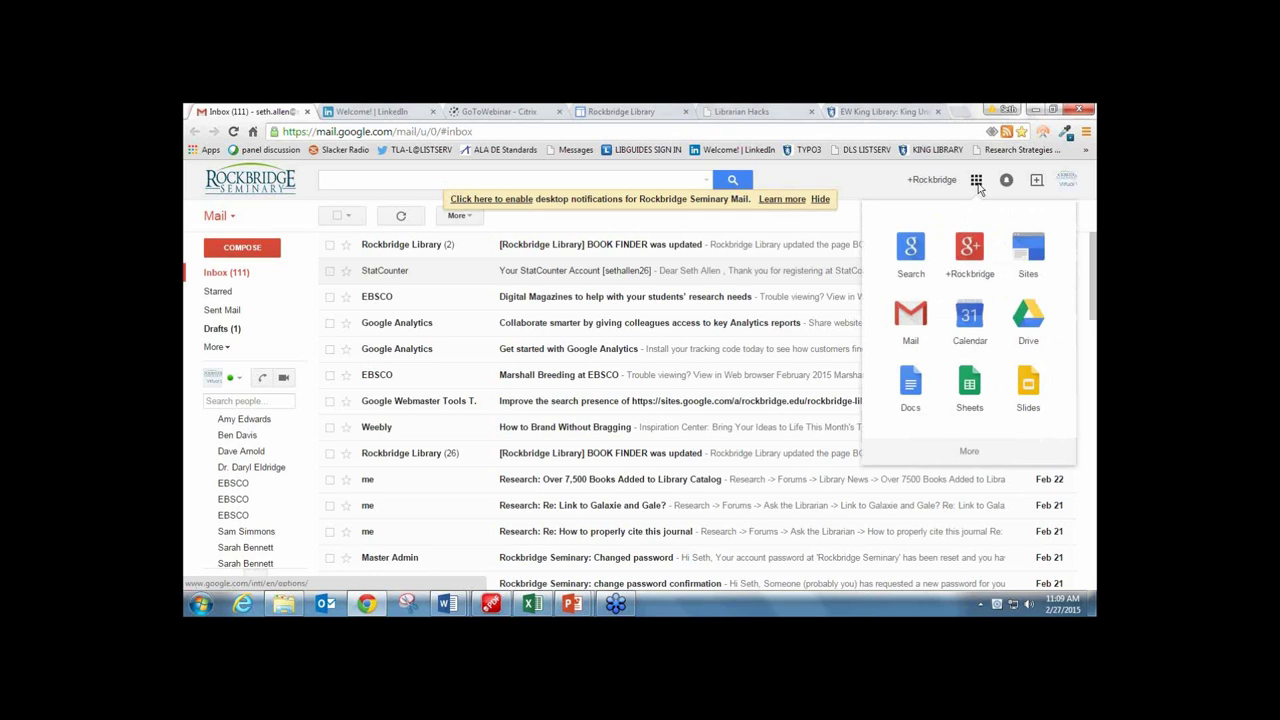
pyautogui.click(1028, 252)
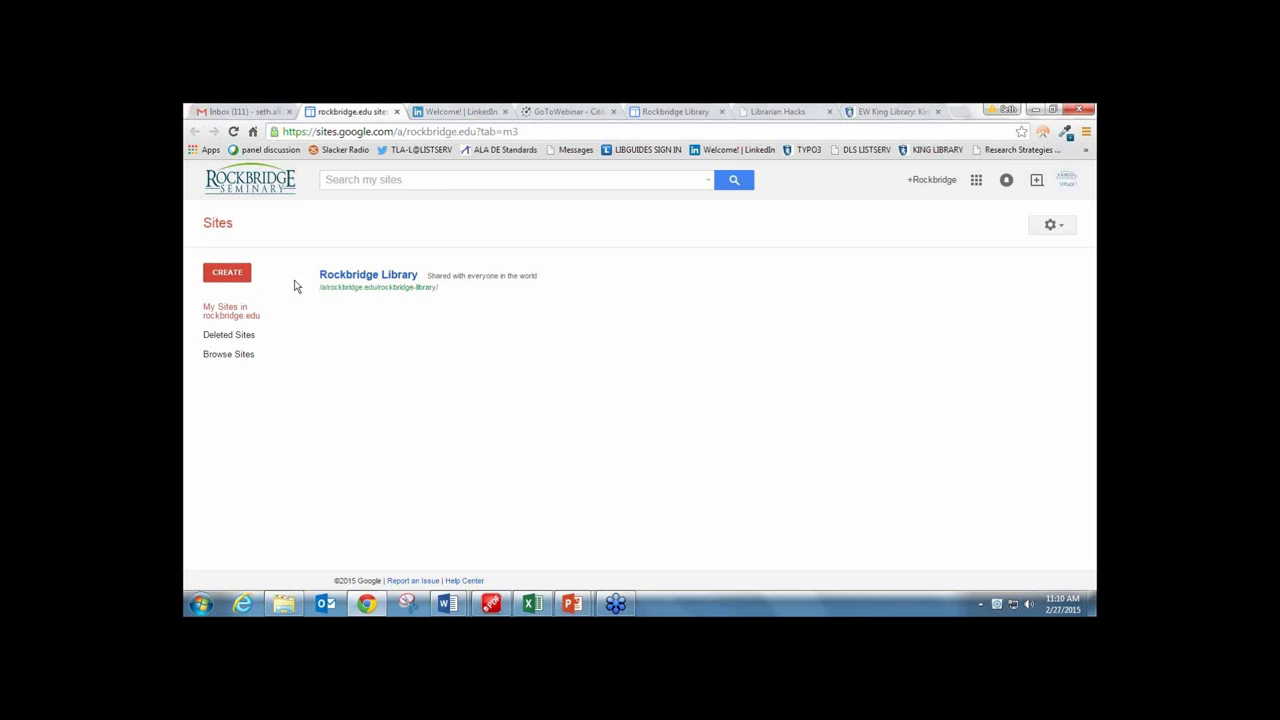
pyautogui.click(376, 282)
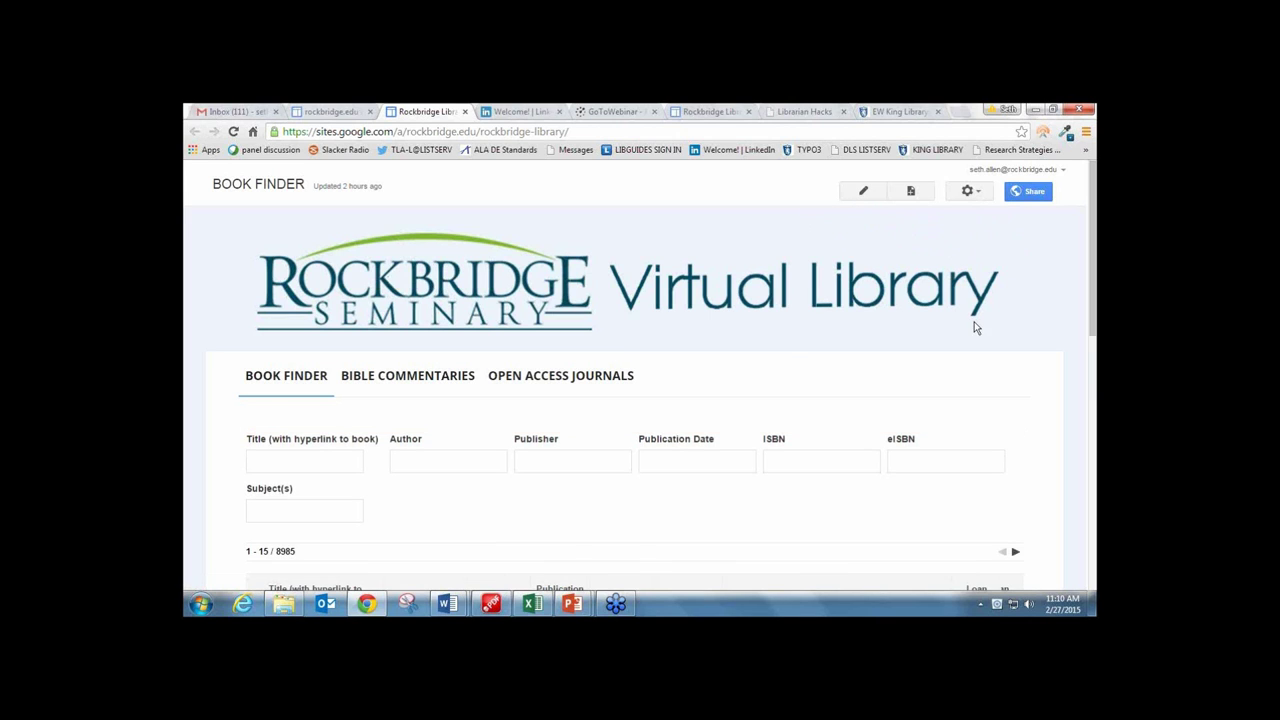
# Open the BOOK FINDER page for editing and examine its embedded Awesome Table gadget.
pyautogui.scroll(-4, 975, 330)
pyautogui.scroll(4, 980, 395)
pyautogui.click(863, 195)
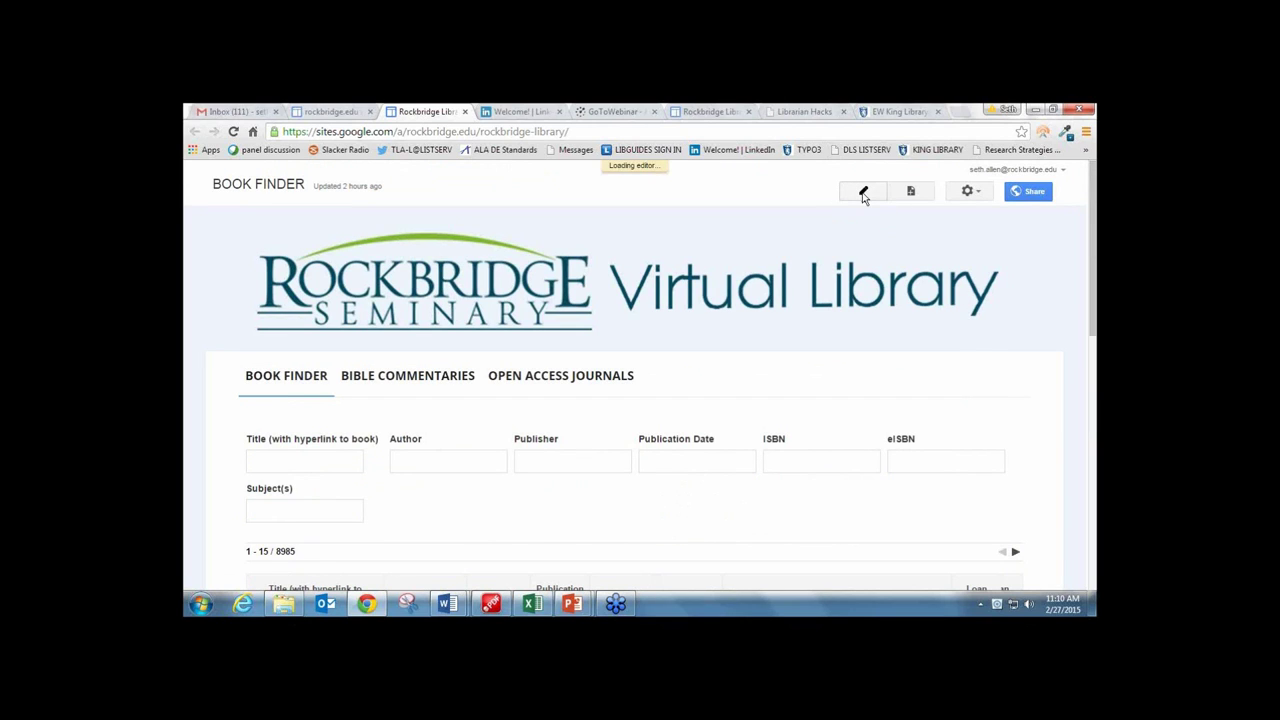
pyautogui.scroll(-1, 836, 394)
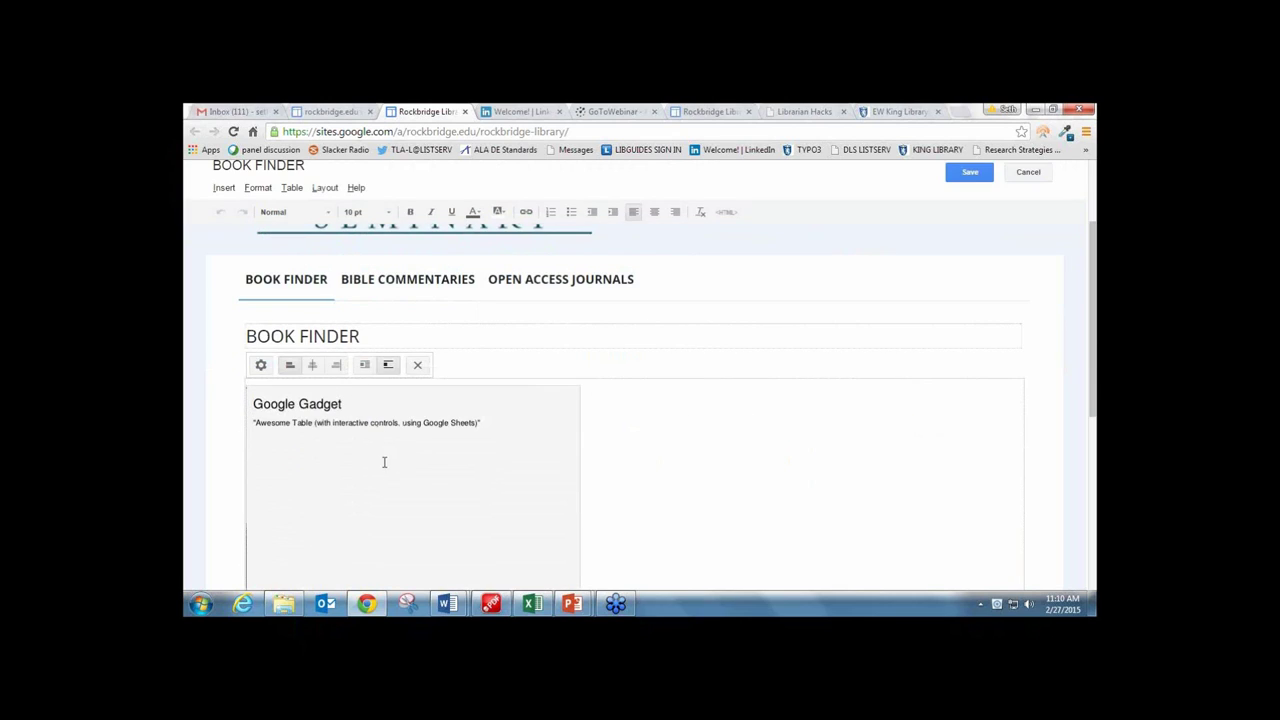
pyautogui.scroll(-2, 403, 461)
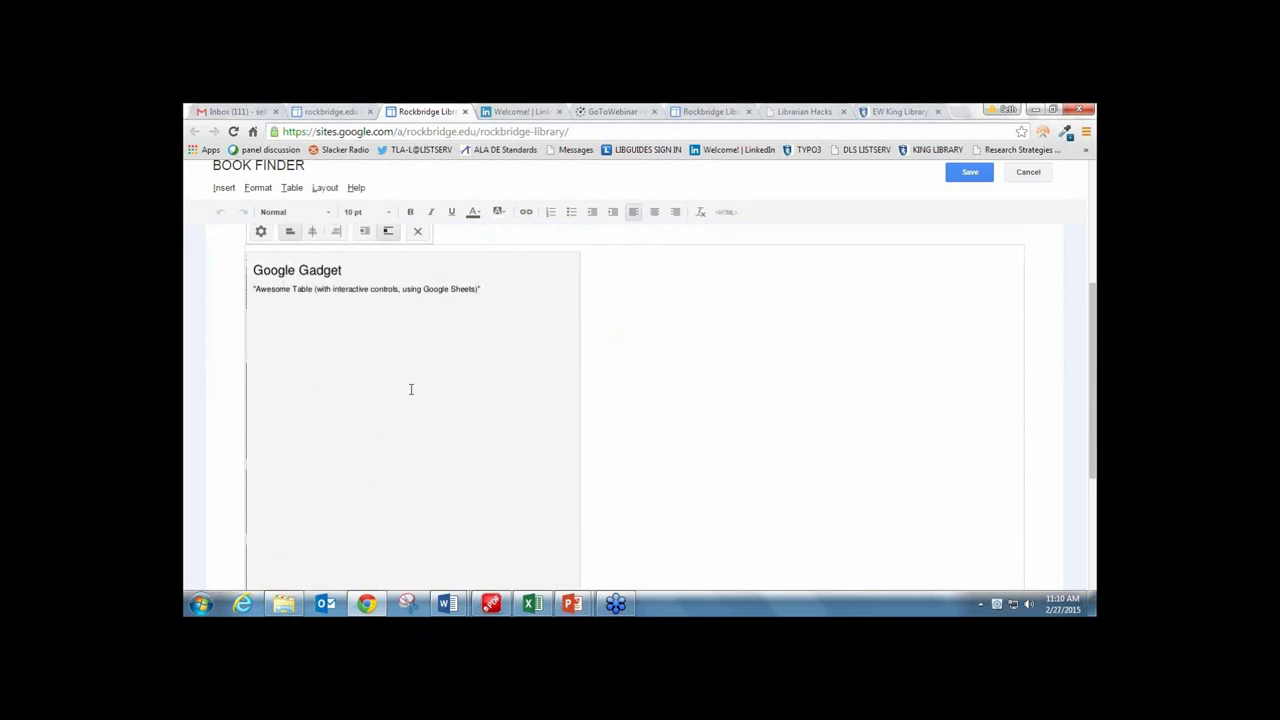
pyautogui.scroll(4, 611, 391)
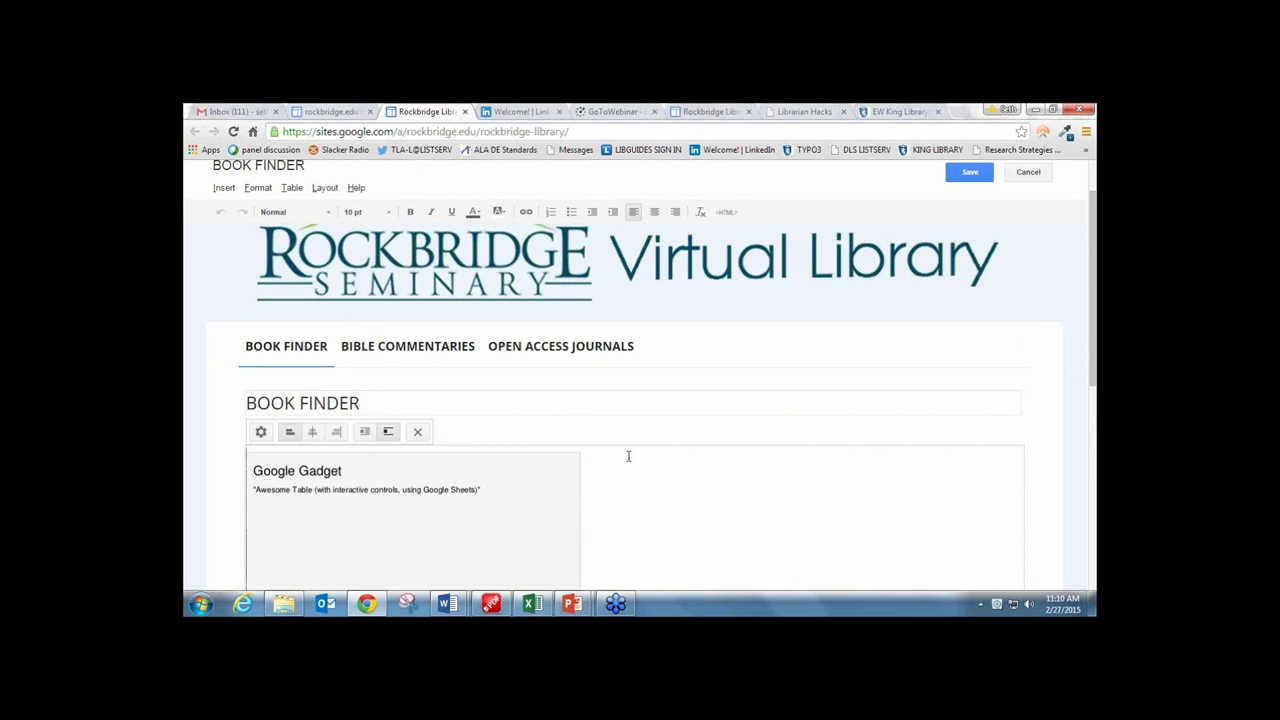
pyautogui.moveTo(429, 395)
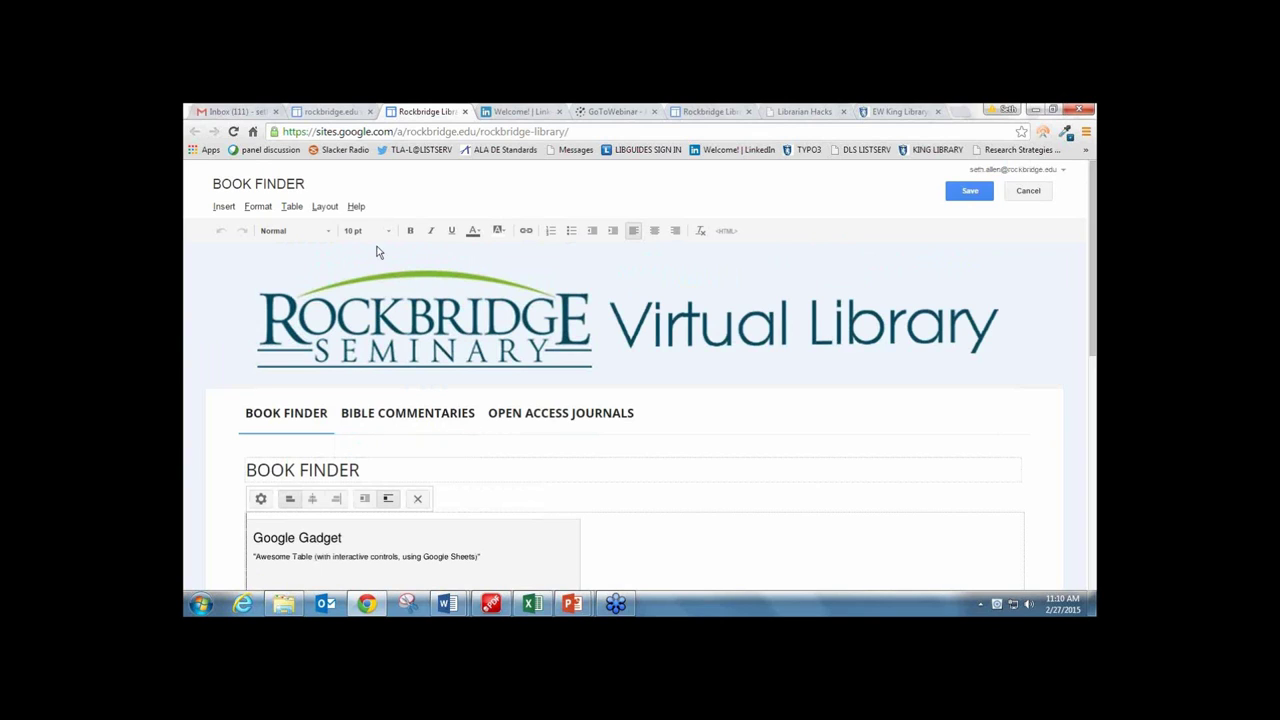
# Open Google's full product list from the mail inbox and view its Home & Office section.
pyautogui.click(245, 113)
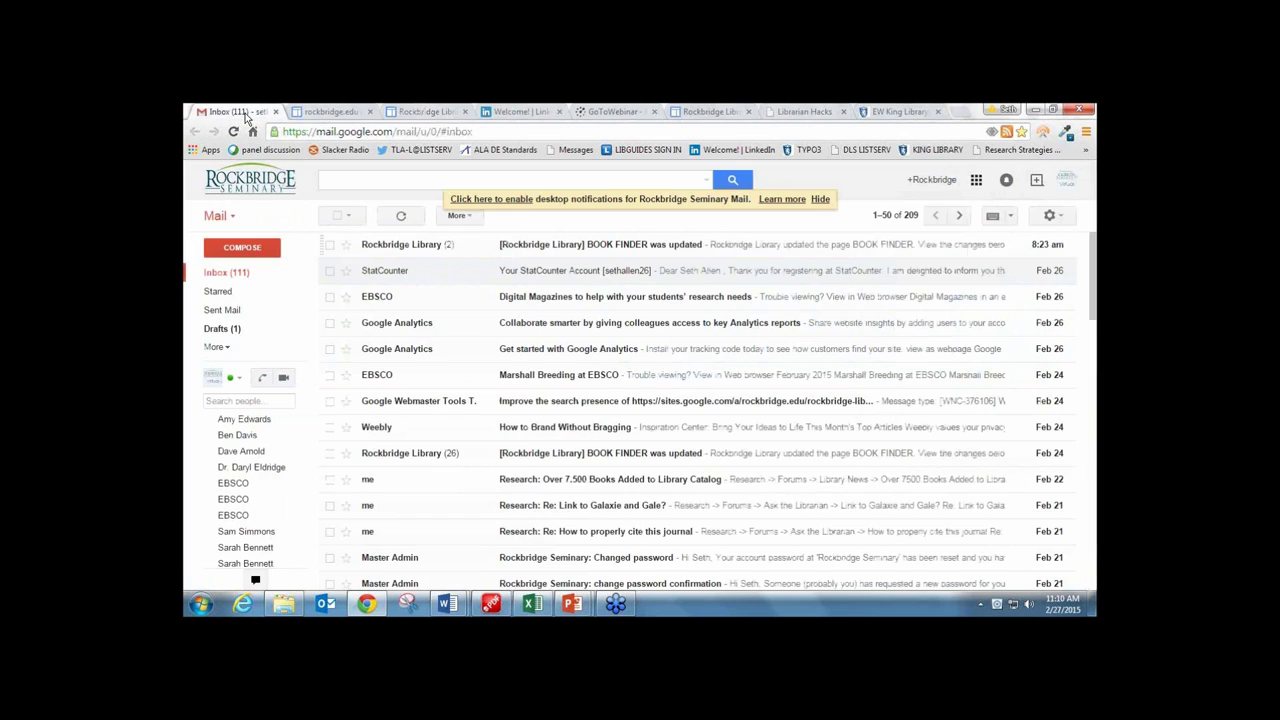
pyautogui.click(976, 181)
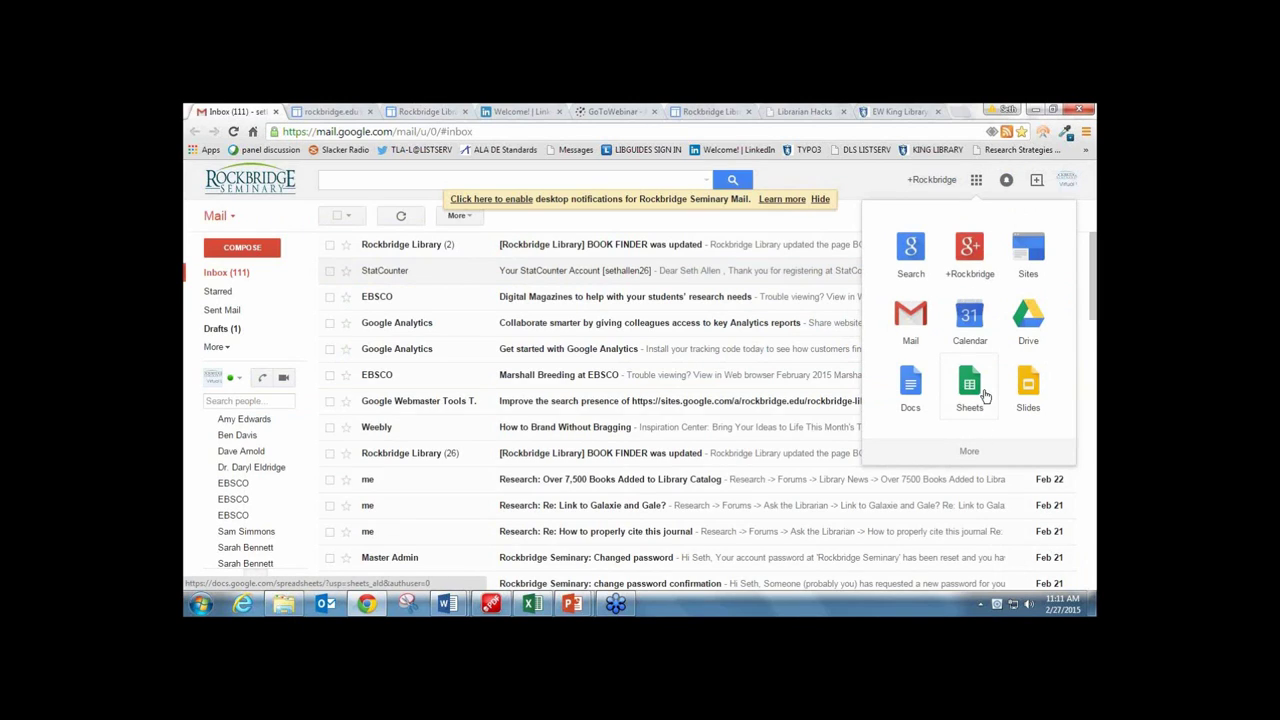
pyautogui.click(969, 451)
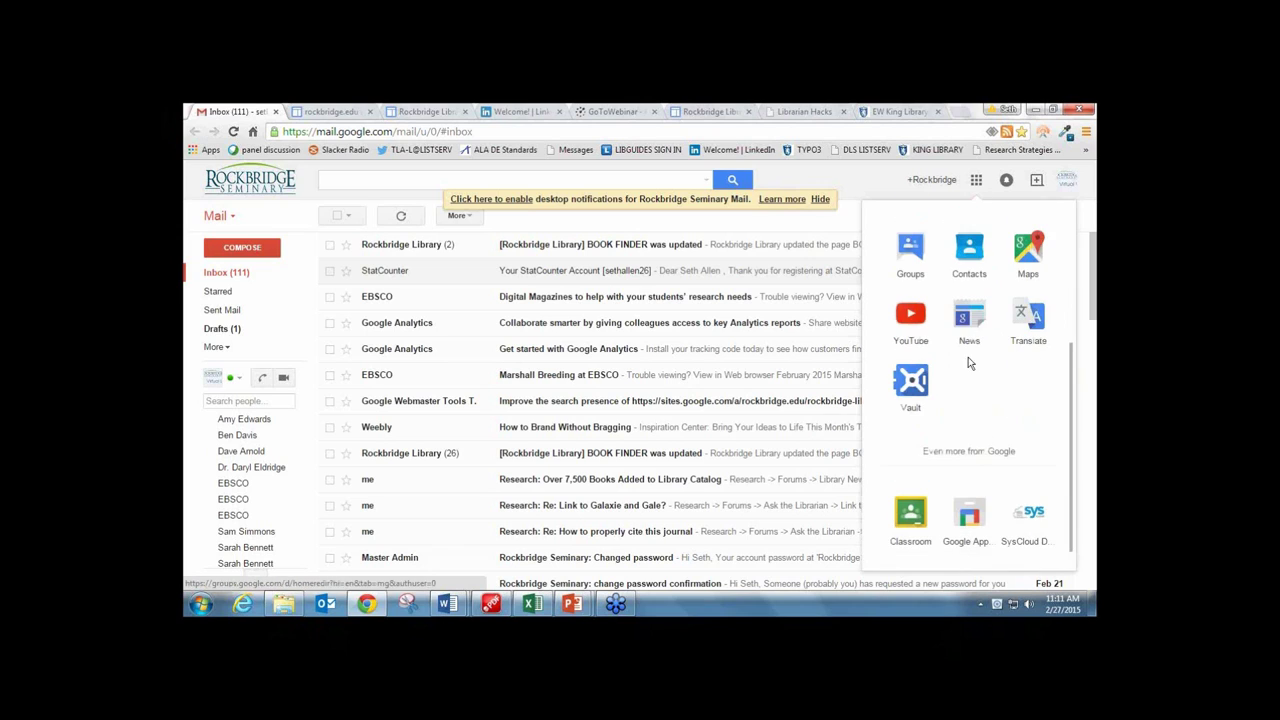
pyautogui.click(975, 455)
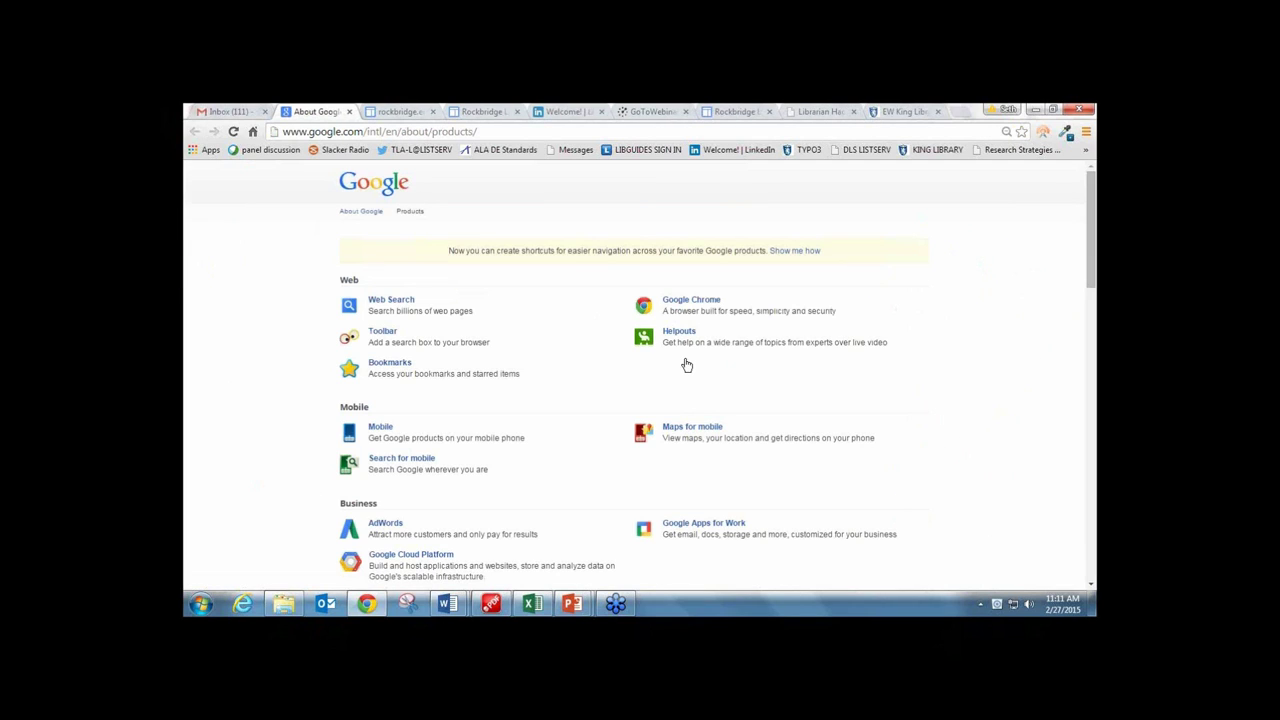
pyautogui.scroll(-10, 687, 366)
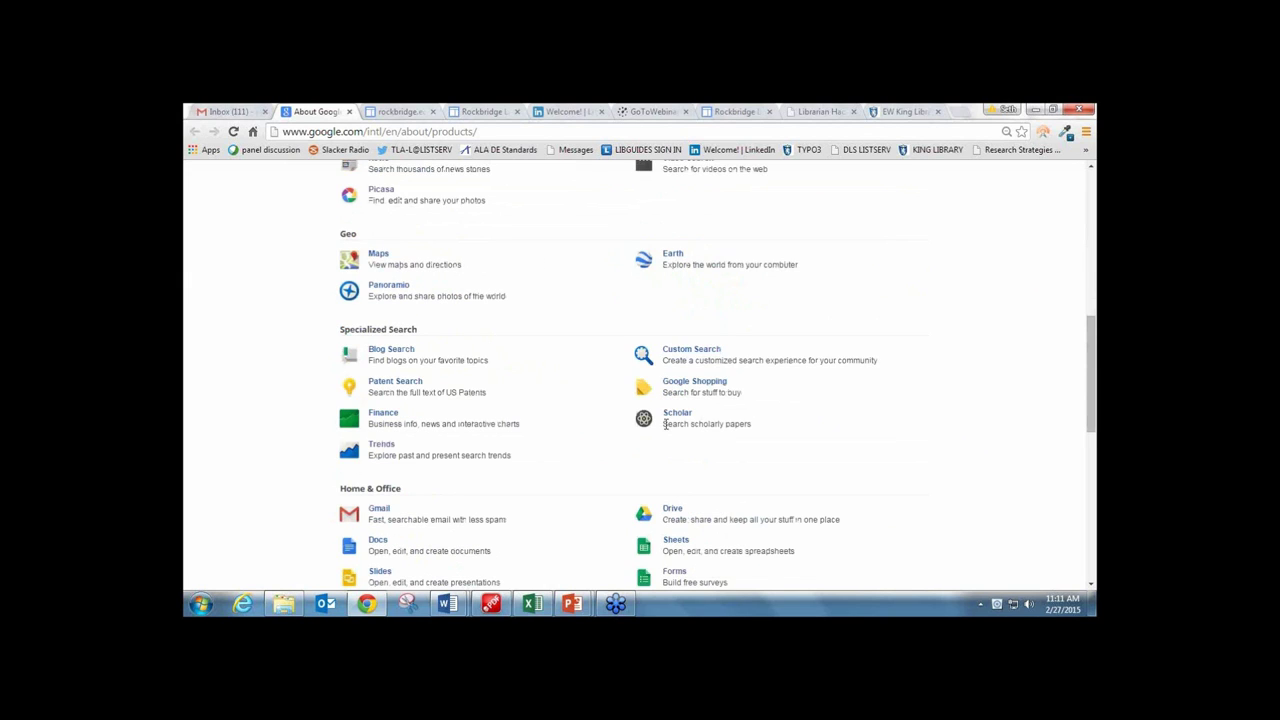
pyautogui.scroll(-1, 754, 443)
pyautogui.scroll(-1, 788, 441)
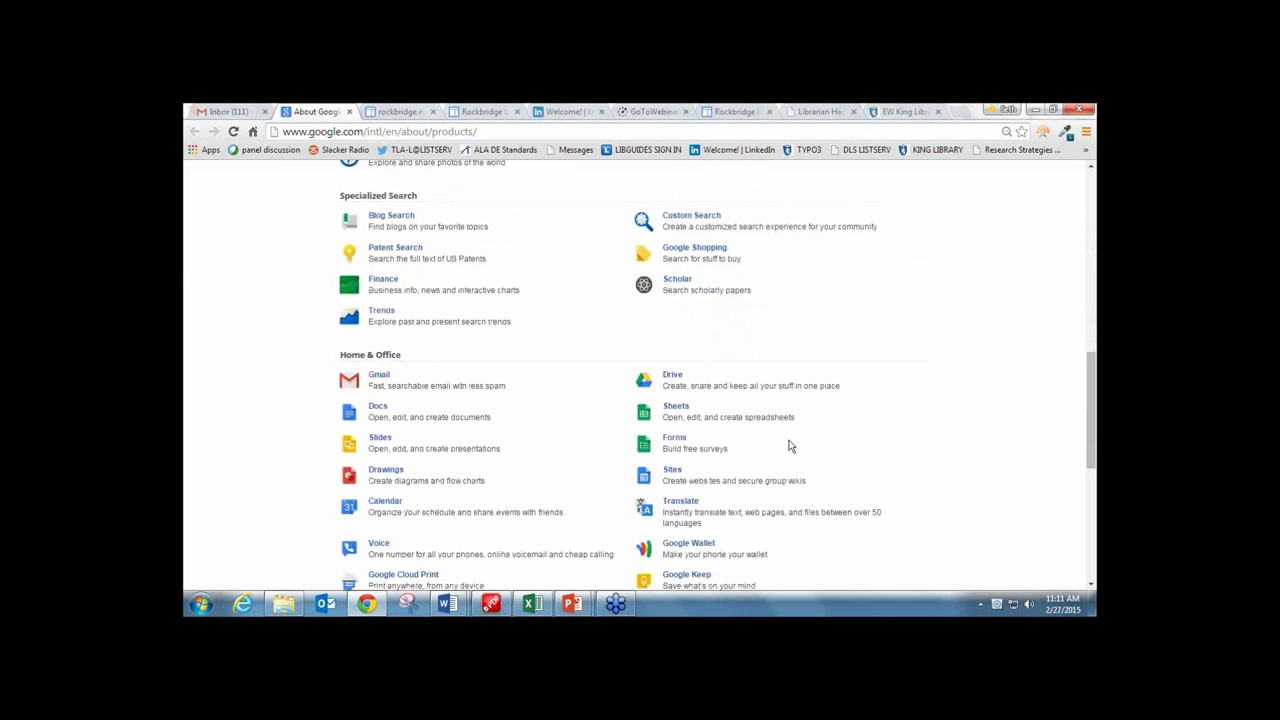
pyautogui.scroll(-1, 576, 409)
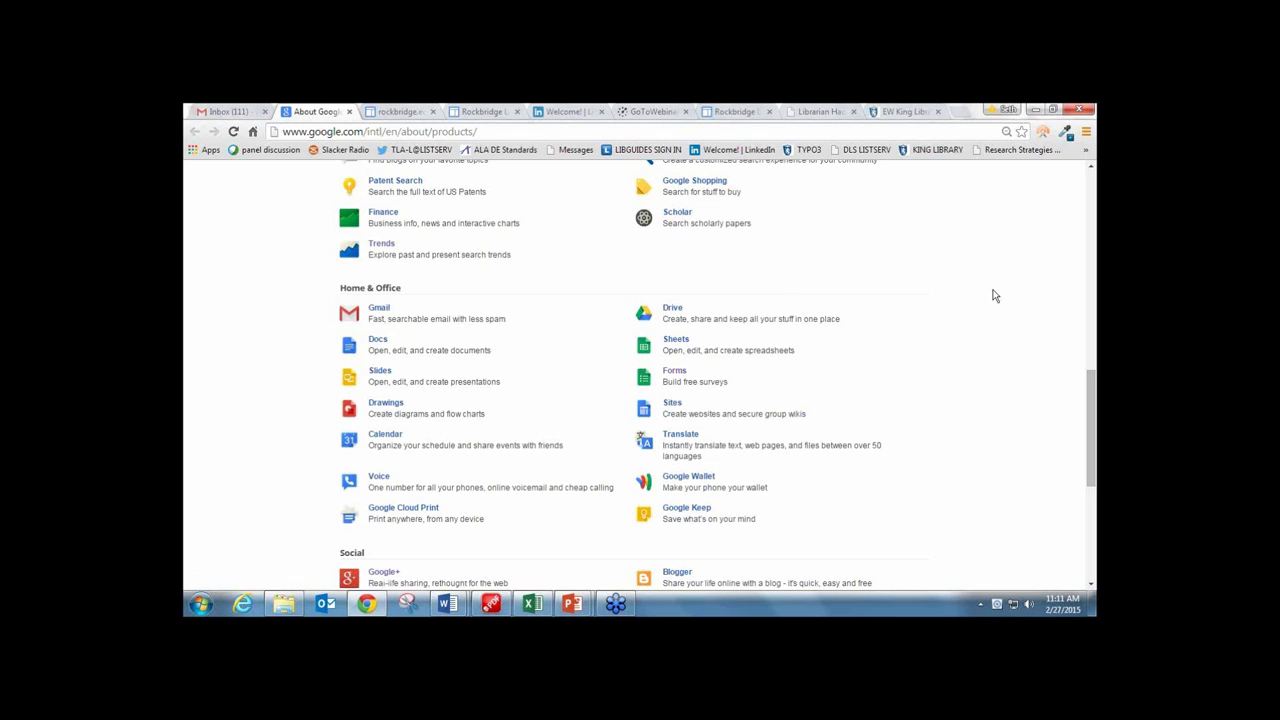
# Compare the mail account's app shortcuts with Google's product list and locate Sheets there.
pyautogui.click(228, 111)
pyautogui.click(976, 182)
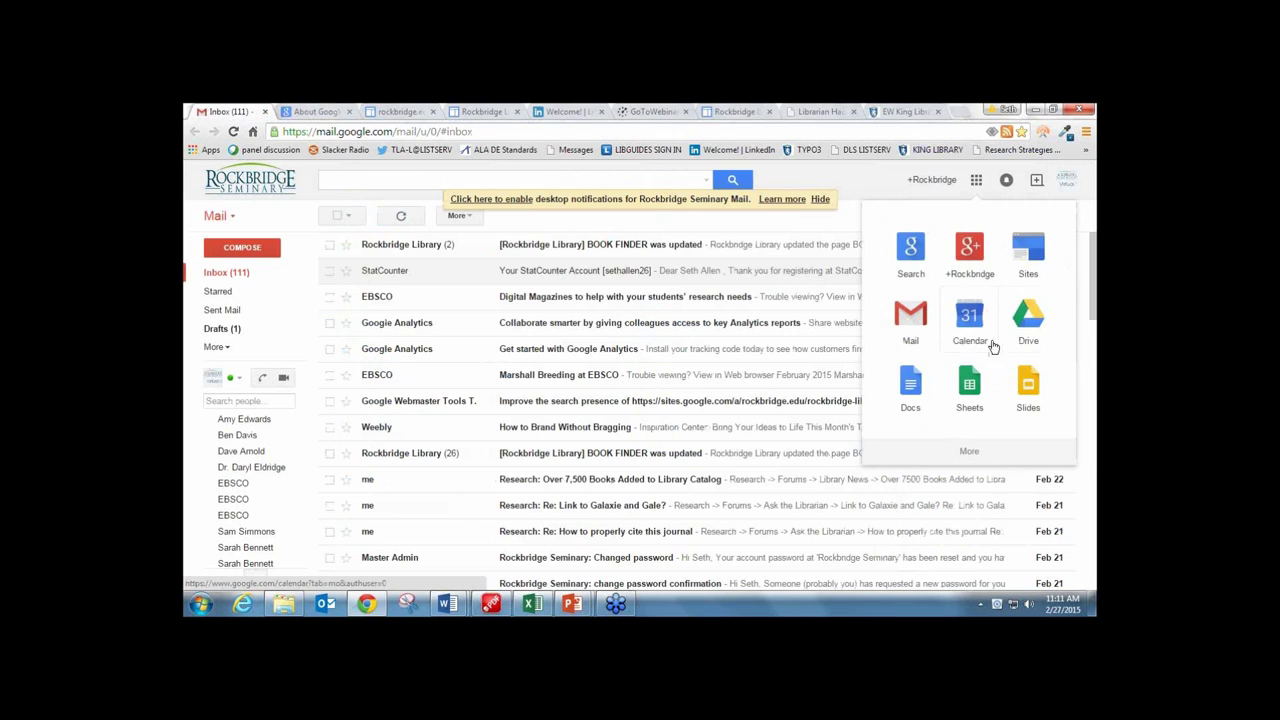
pyautogui.click(318, 112)
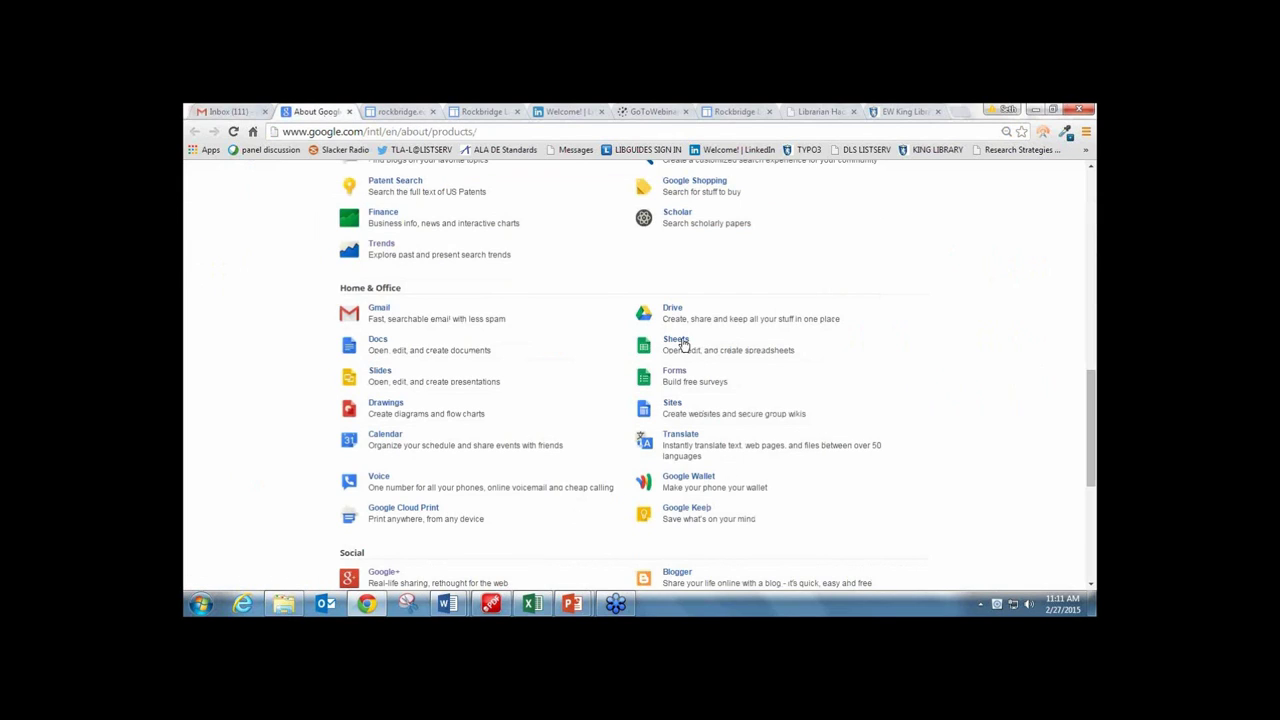
pyautogui.scroll(6, 571, 466)
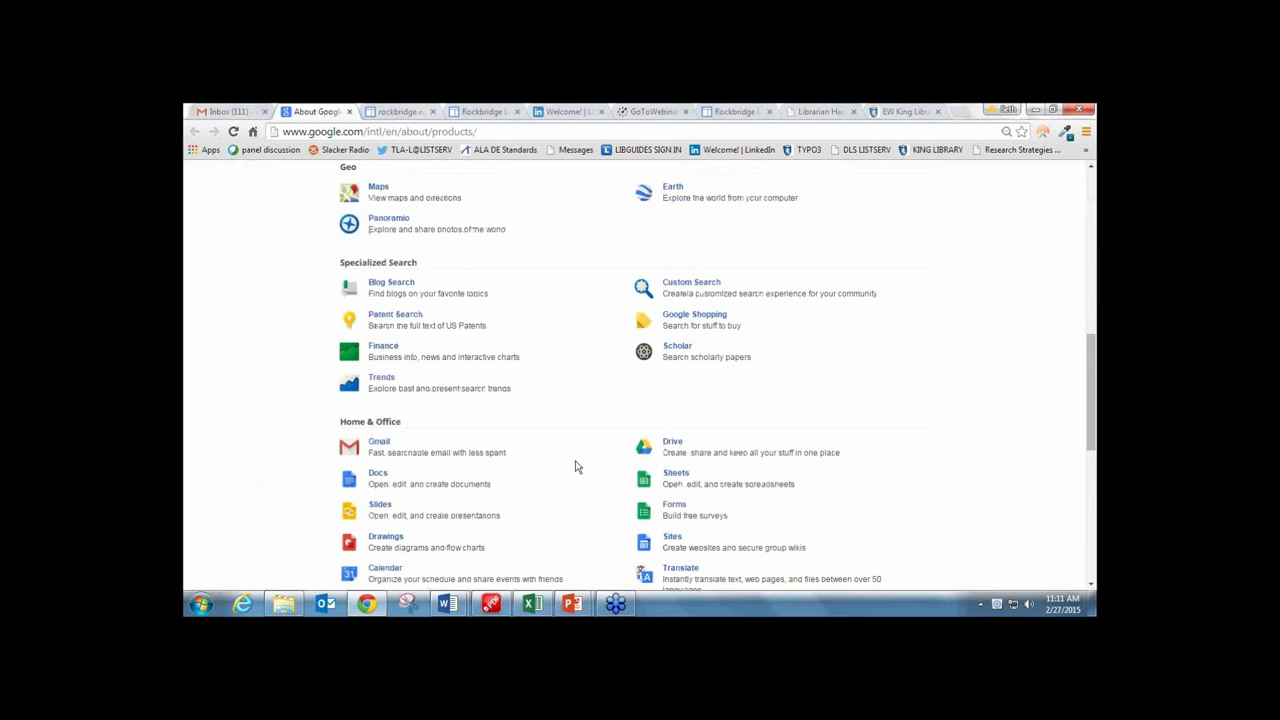
pyautogui.scroll(4, 586, 458)
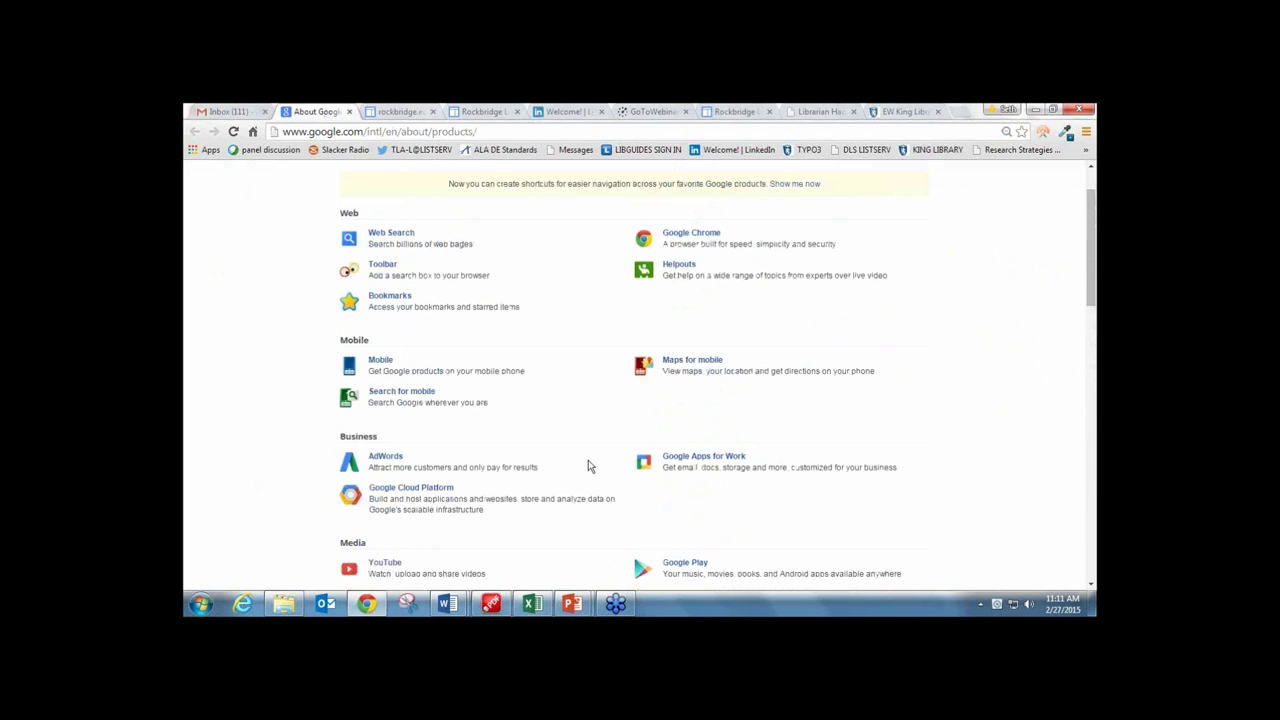
pyautogui.scroll(-8, 592, 466)
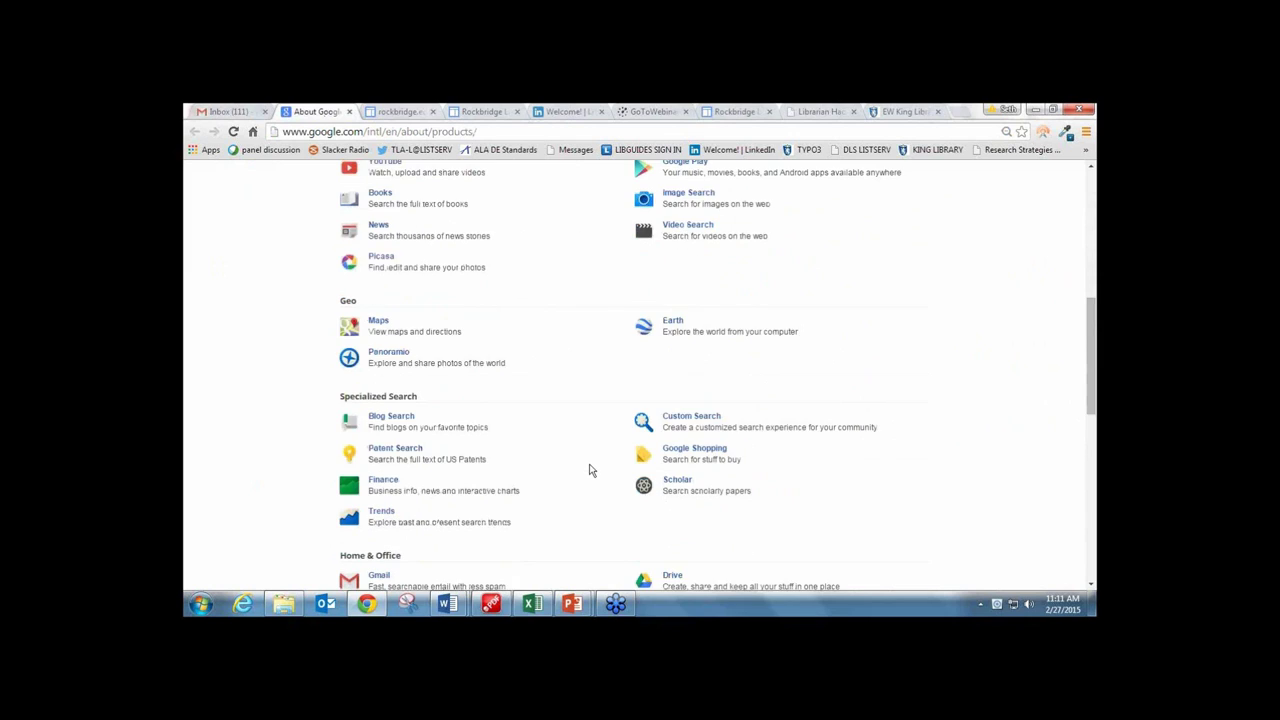
pyautogui.scroll(-1, 590, 472)
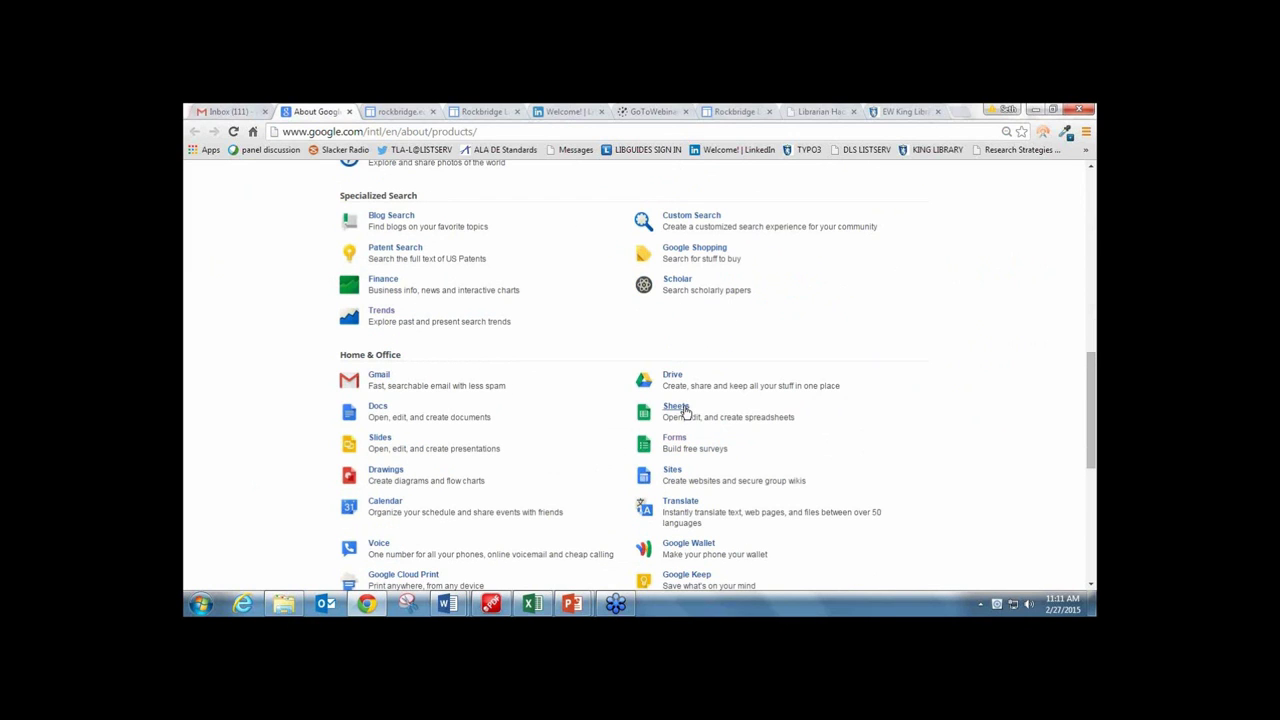
# Go to Google Sheets and open the NEW CATALOG.xlsx spreadsheet.
pyautogui.click(677, 407)
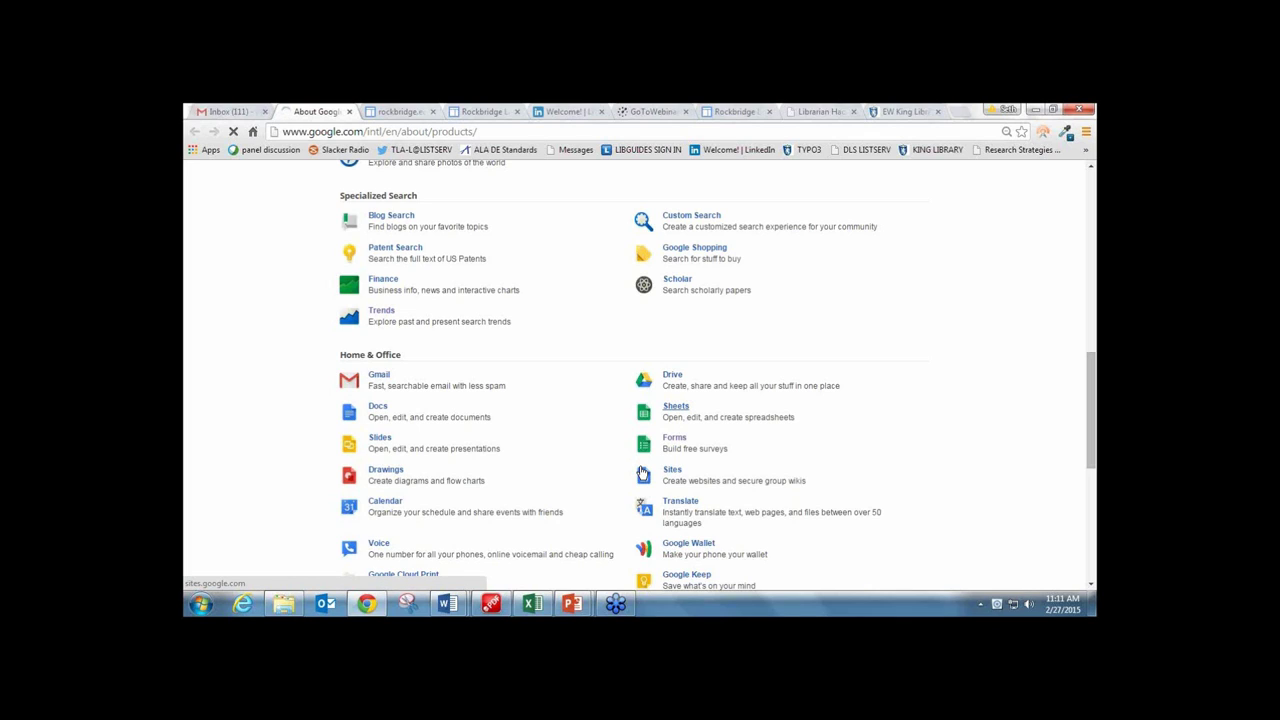
pyautogui.click(676, 407)
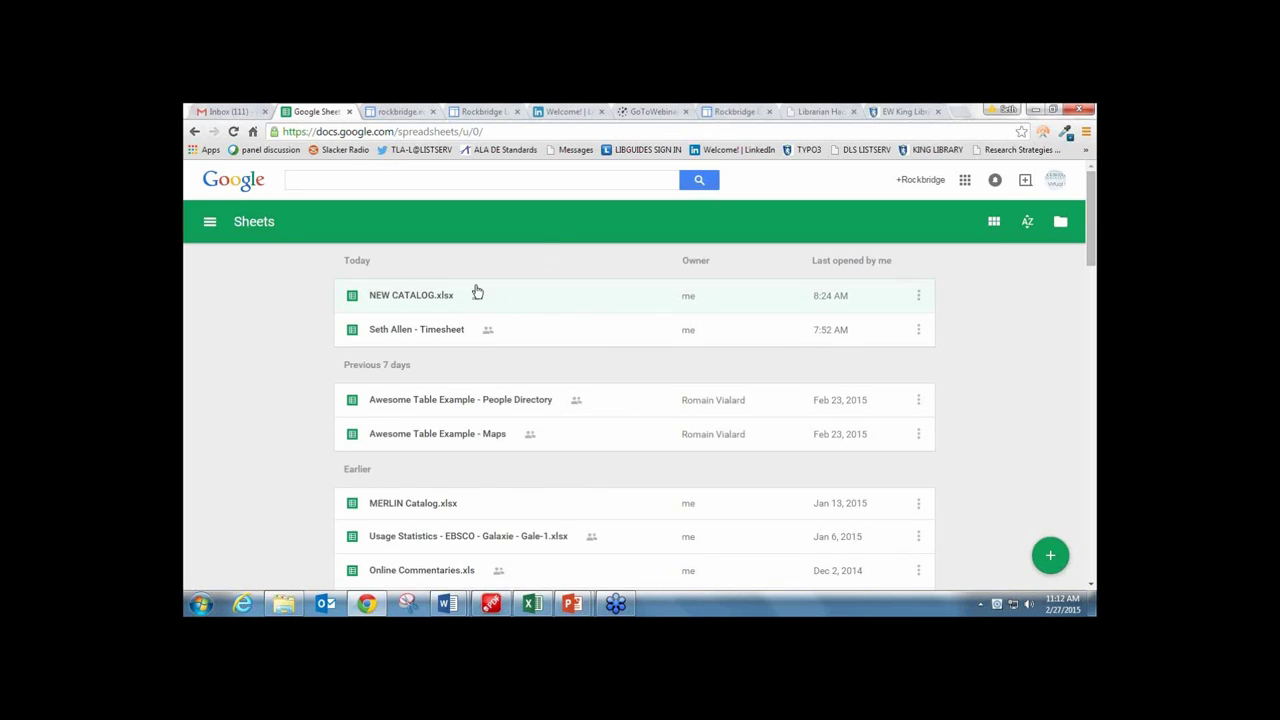
pyautogui.click(402, 302)
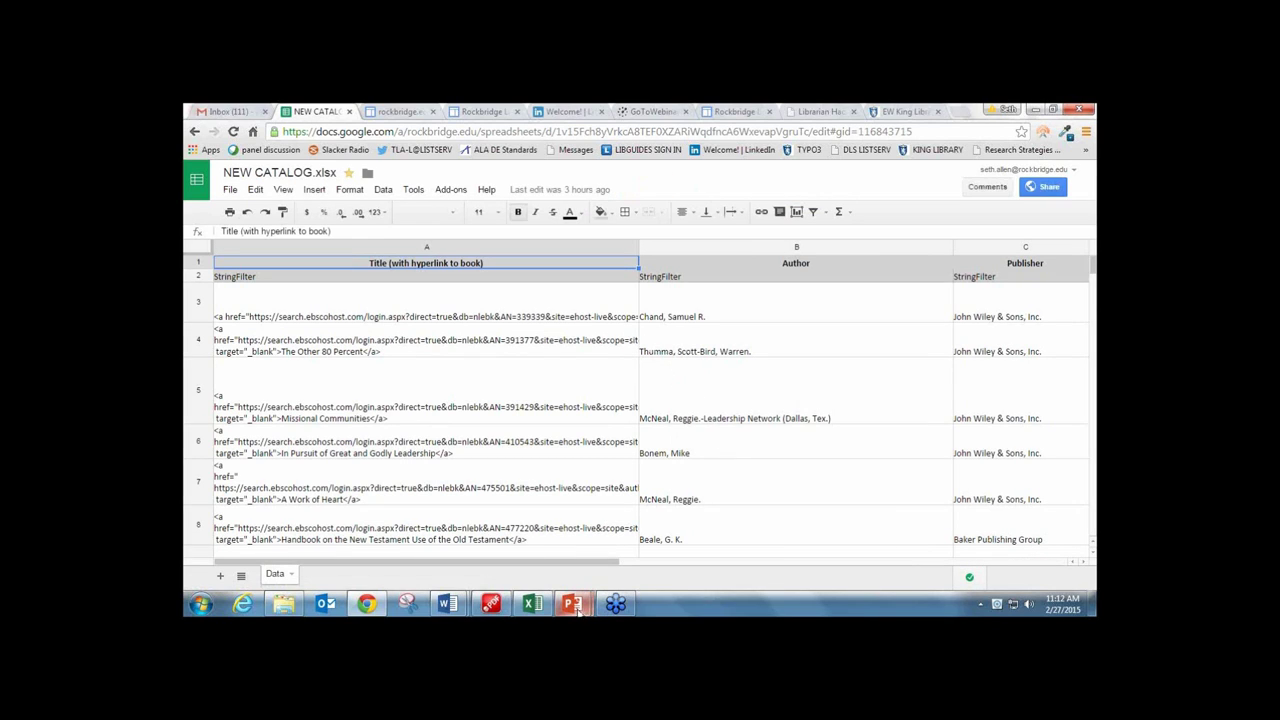
# Switch to the "Hacking the OPAC" presentation in PowerPoint to view the resources slide, and return to the catalog spreadsheet in Chrome.
pyautogui.moveTo(578, 609)
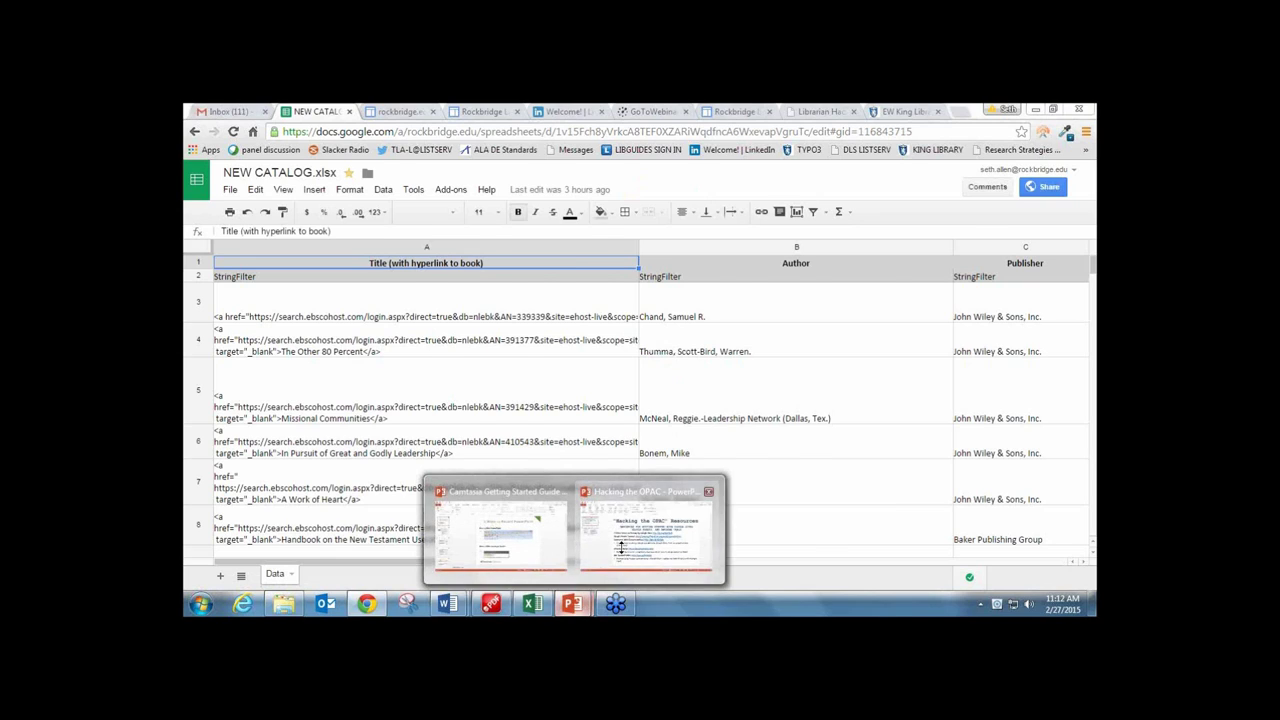
pyautogui.click(624, 548)
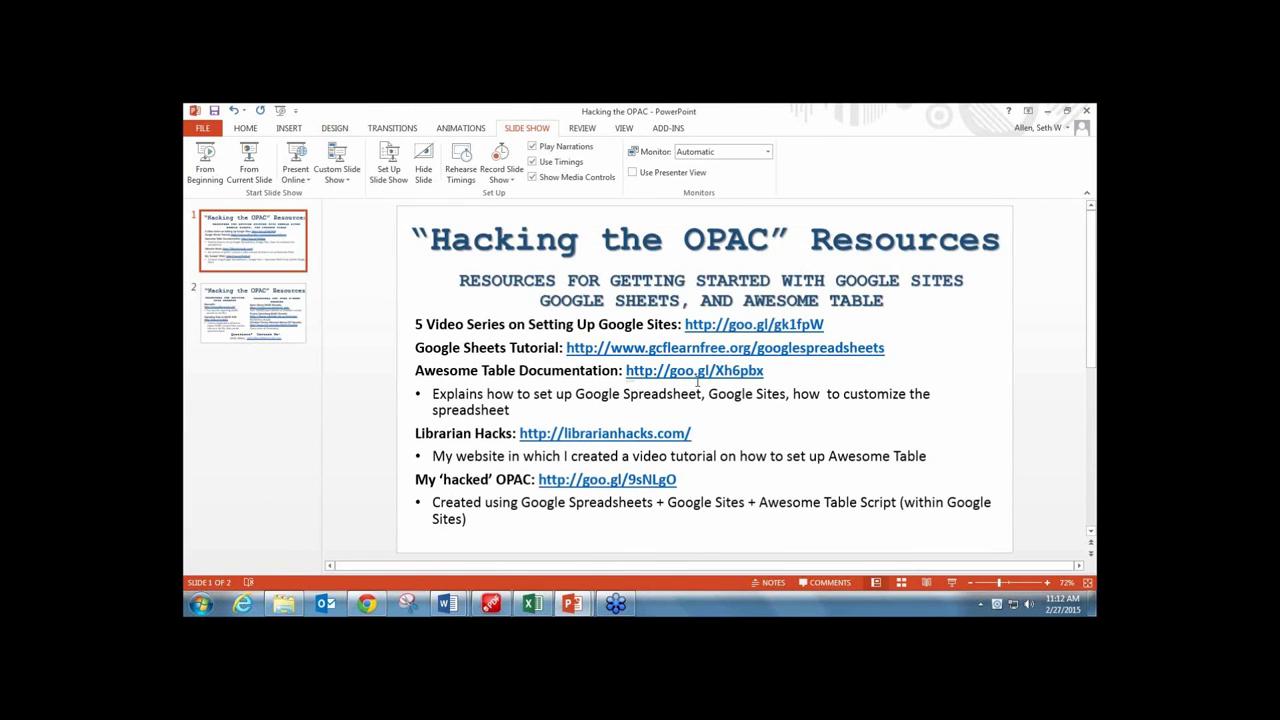
pyautogui.click(367, 610)
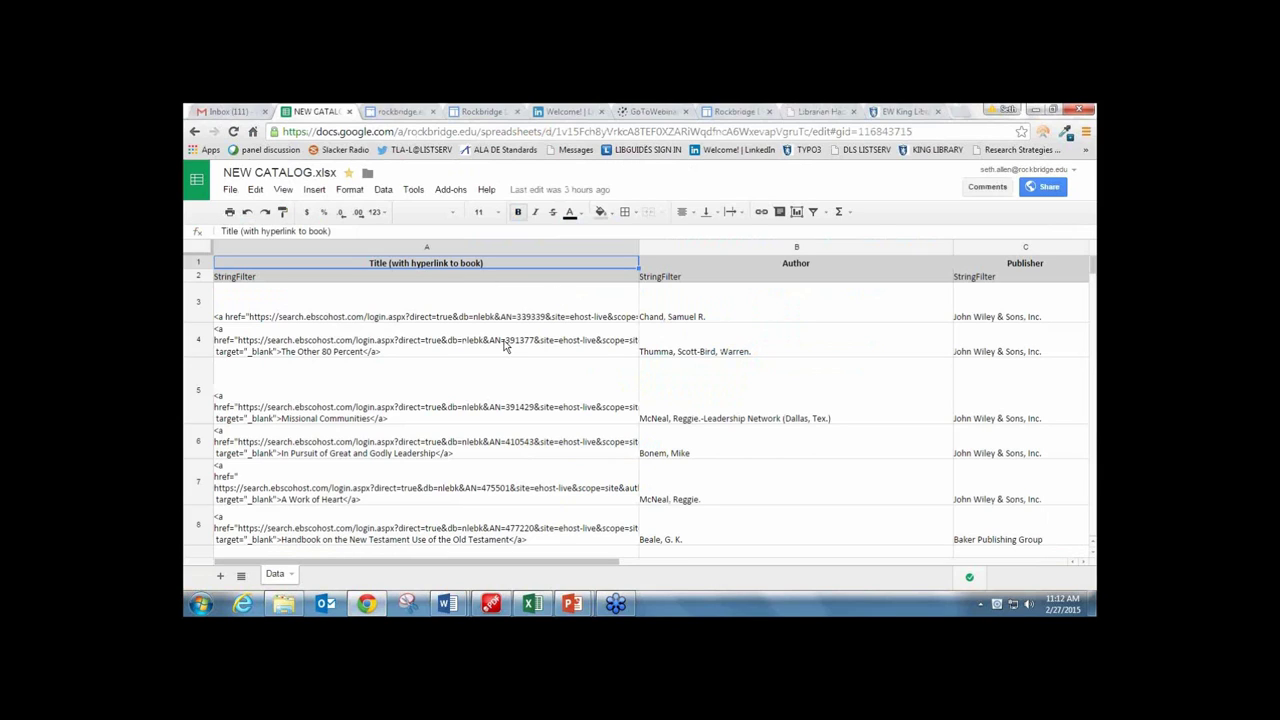
# Compare the hyperlinked title in cell A3 of the catalog spreadsheet with the published Book Finder table.
pyautogui.click(478, 112)
pyautogui.click(410, 112)
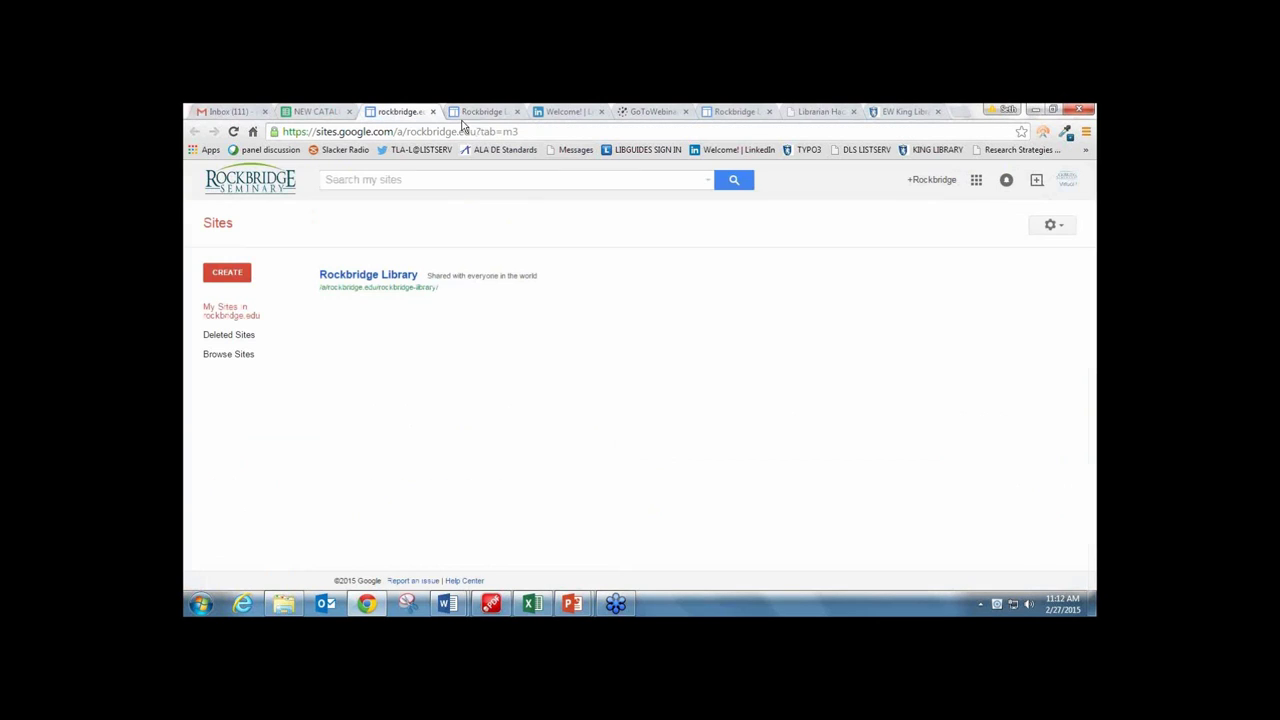
pyautogui.click(718, 112)
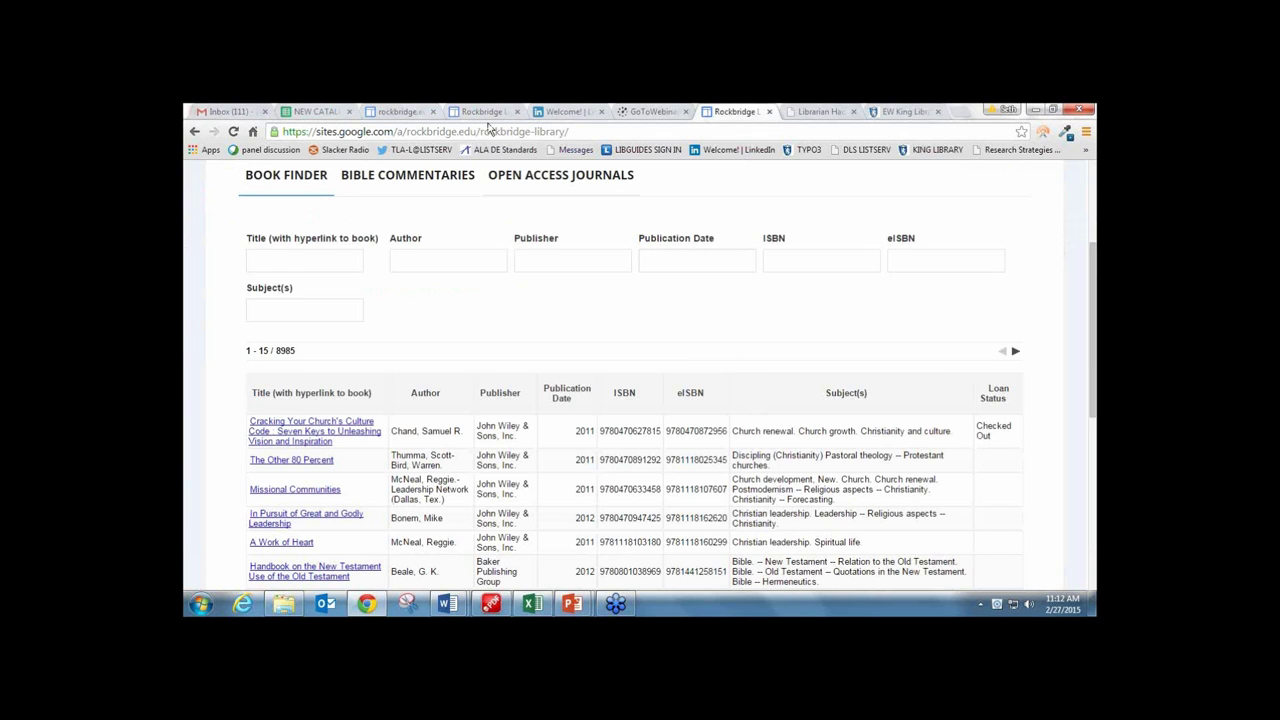
pyautogui.click(312, 112)
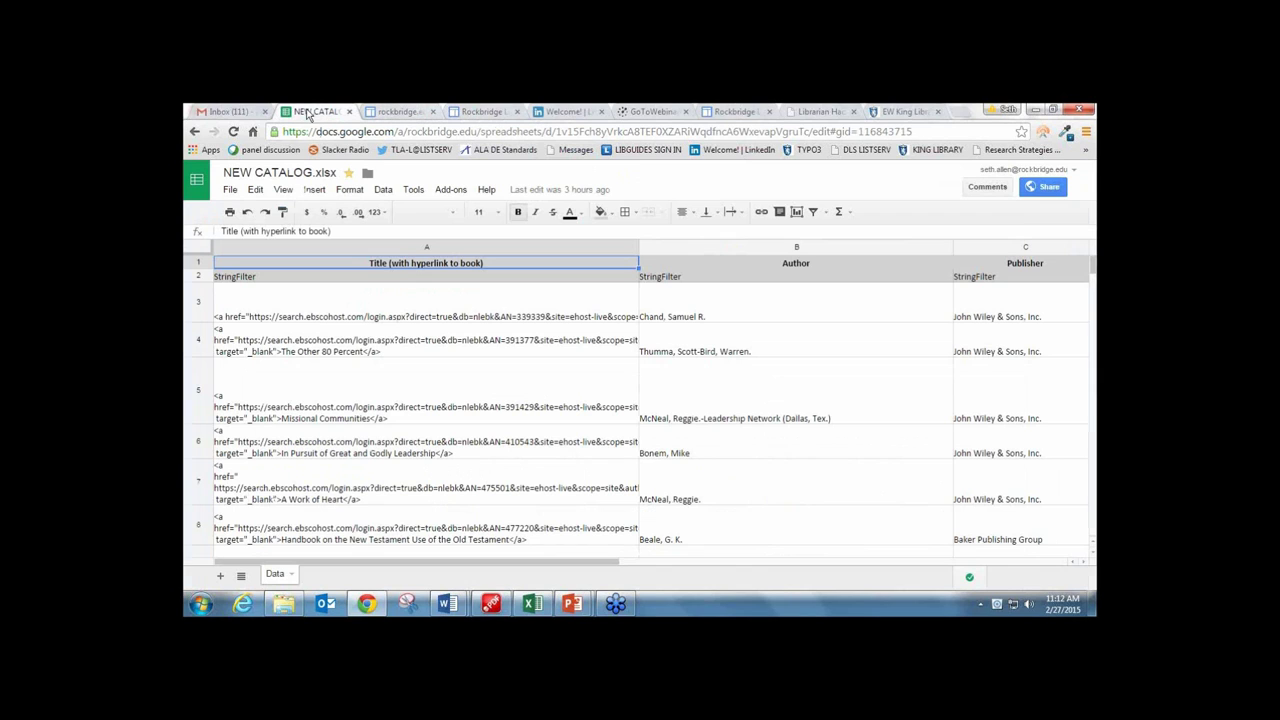
pyautogui.click(422, 312)
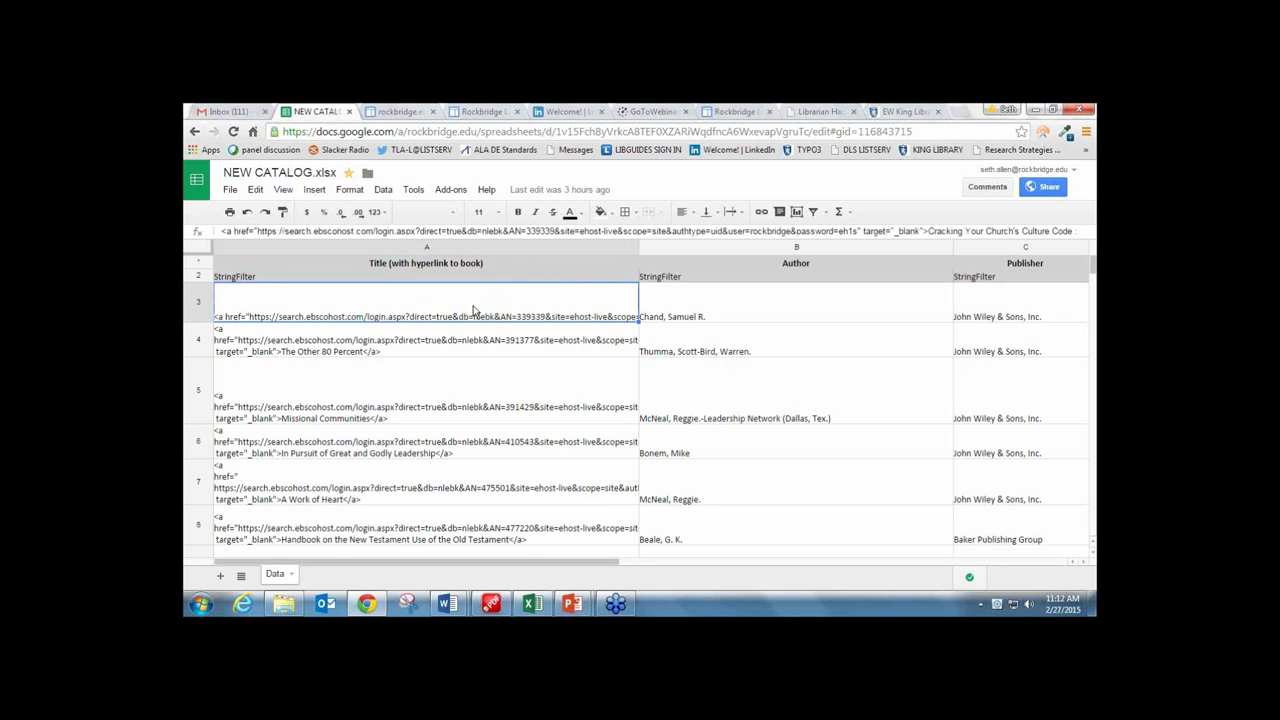
pyautogui.click(720, 112)
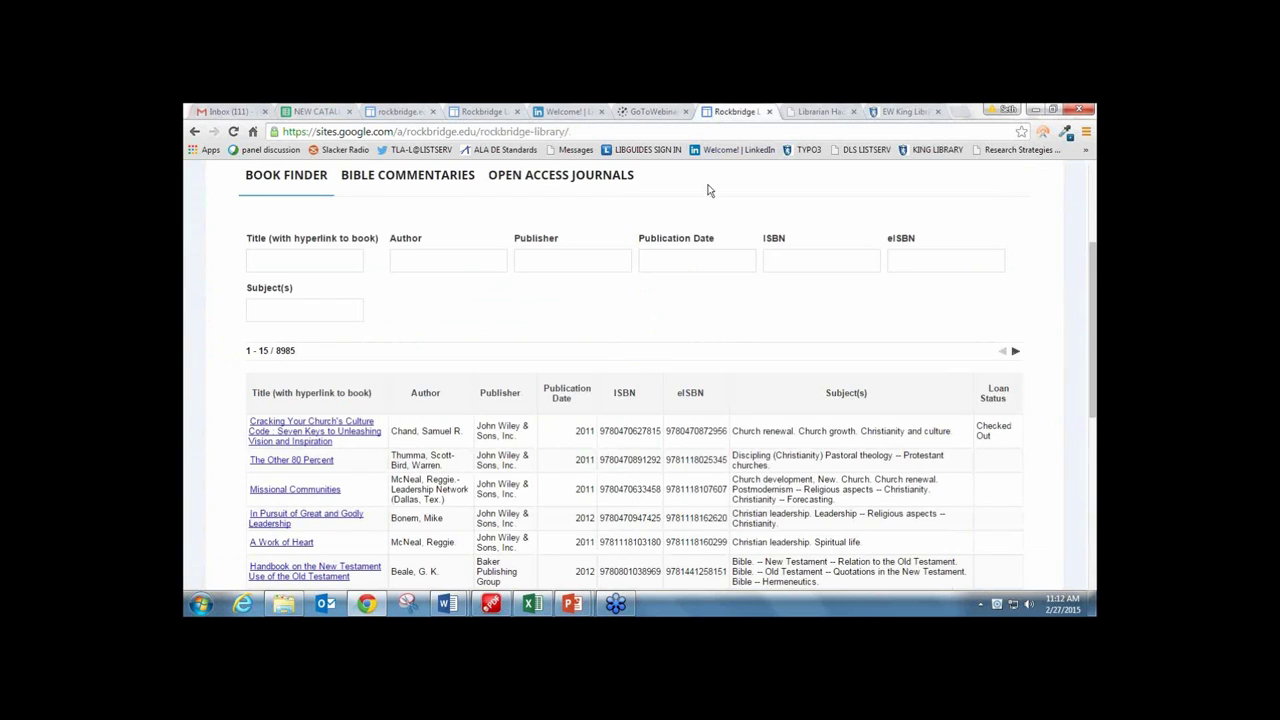
# Look over the title links in the published Book Finder table, check the Google Sites pages, and return to the NEW CATALOG.xlsx spreadsheet.
pyautogui.scroll(-1, 435, 452)
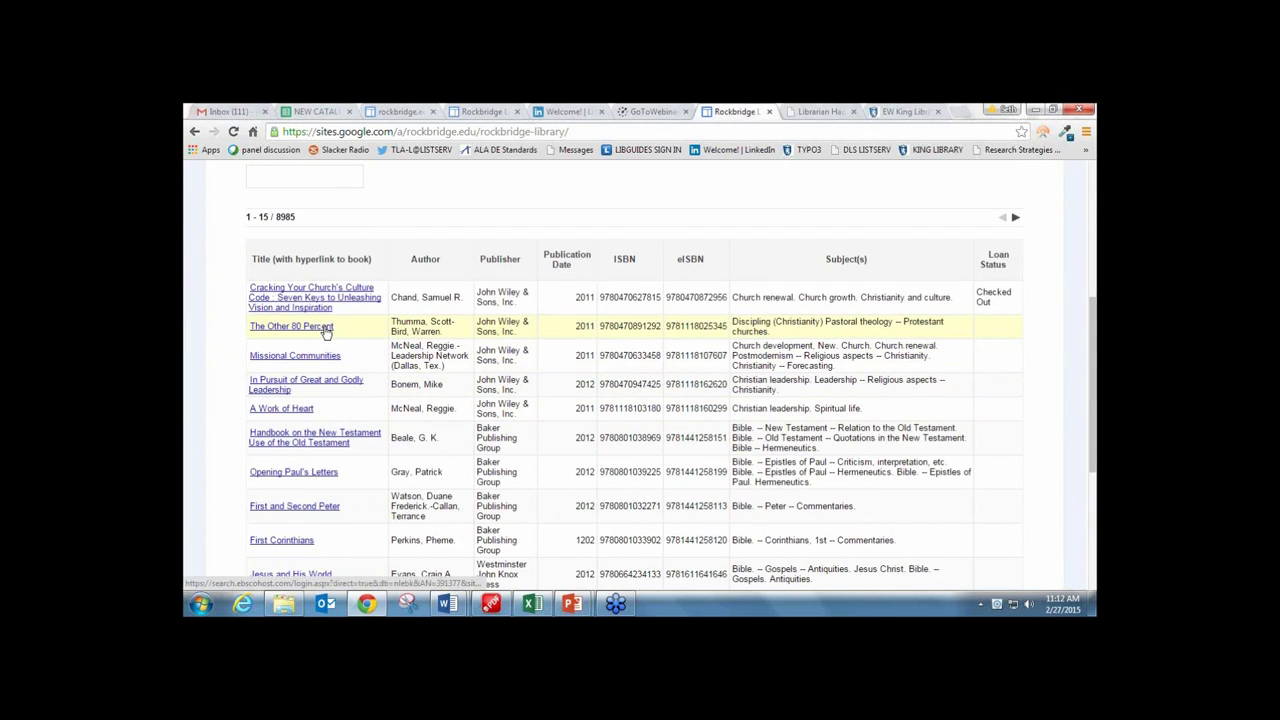
pyautogui.click(464, 113)
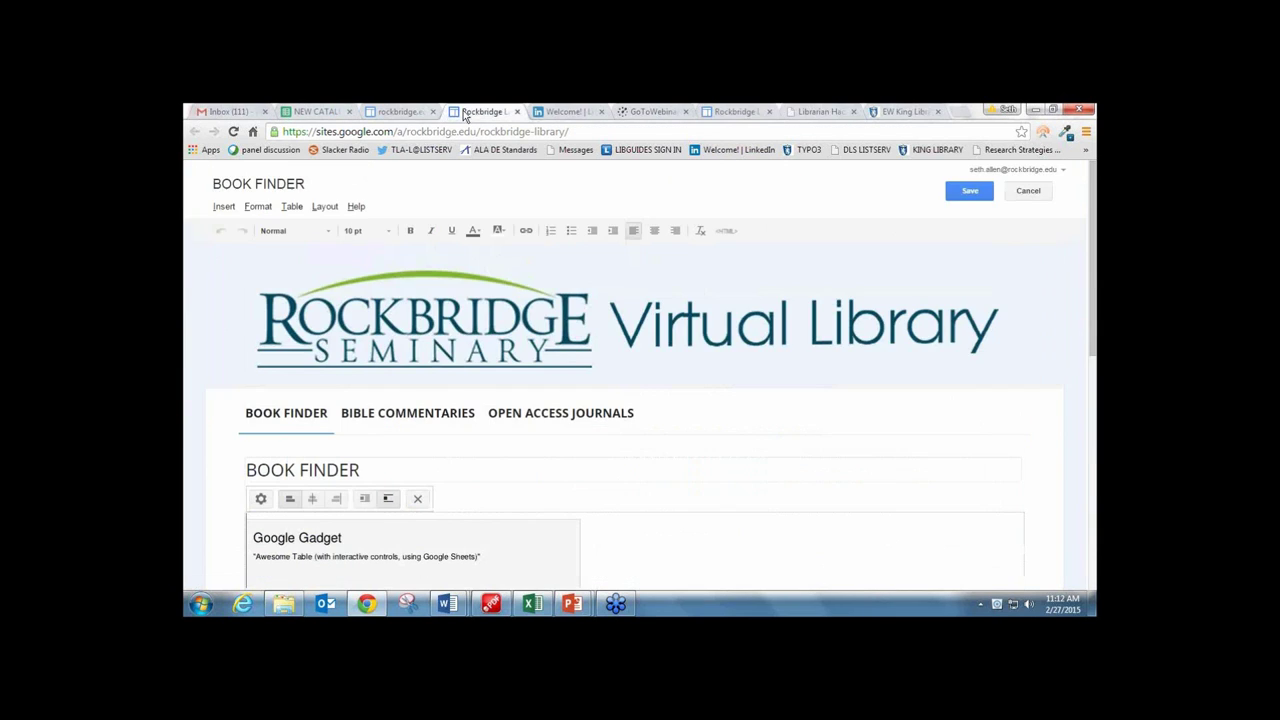
pyautogui.click(400, 111)
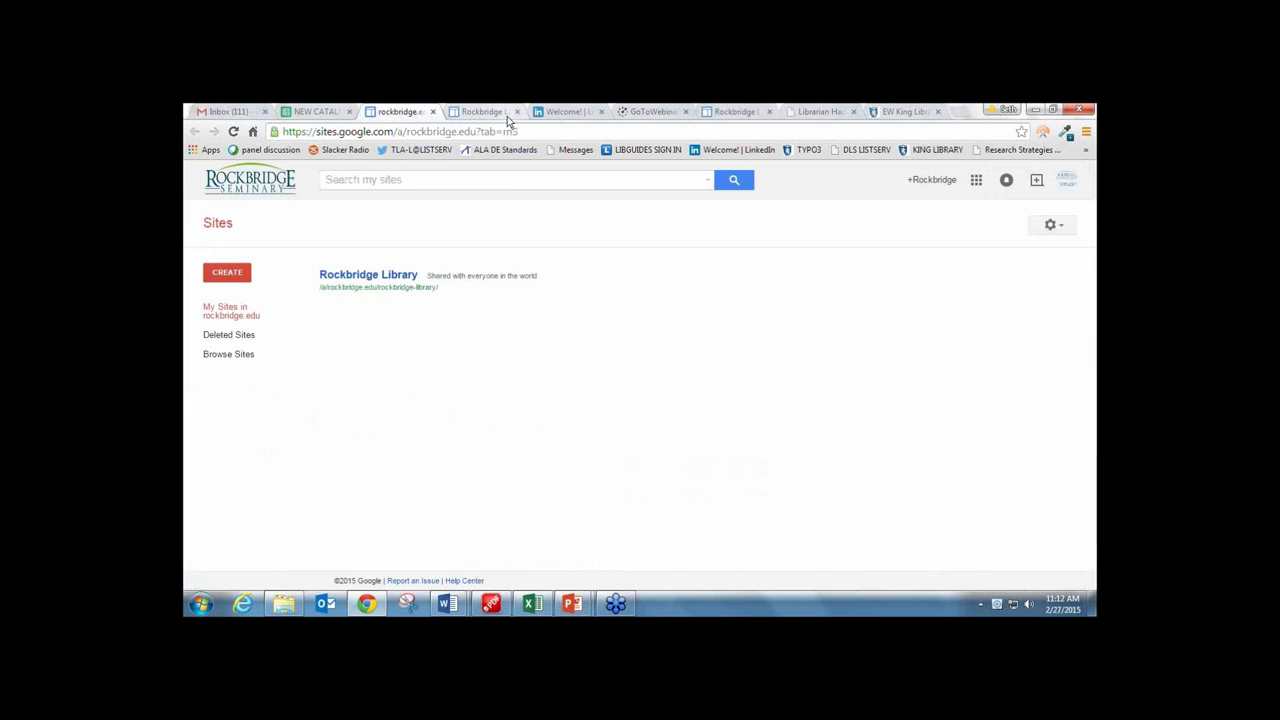
pyautogui.click(338, 112)
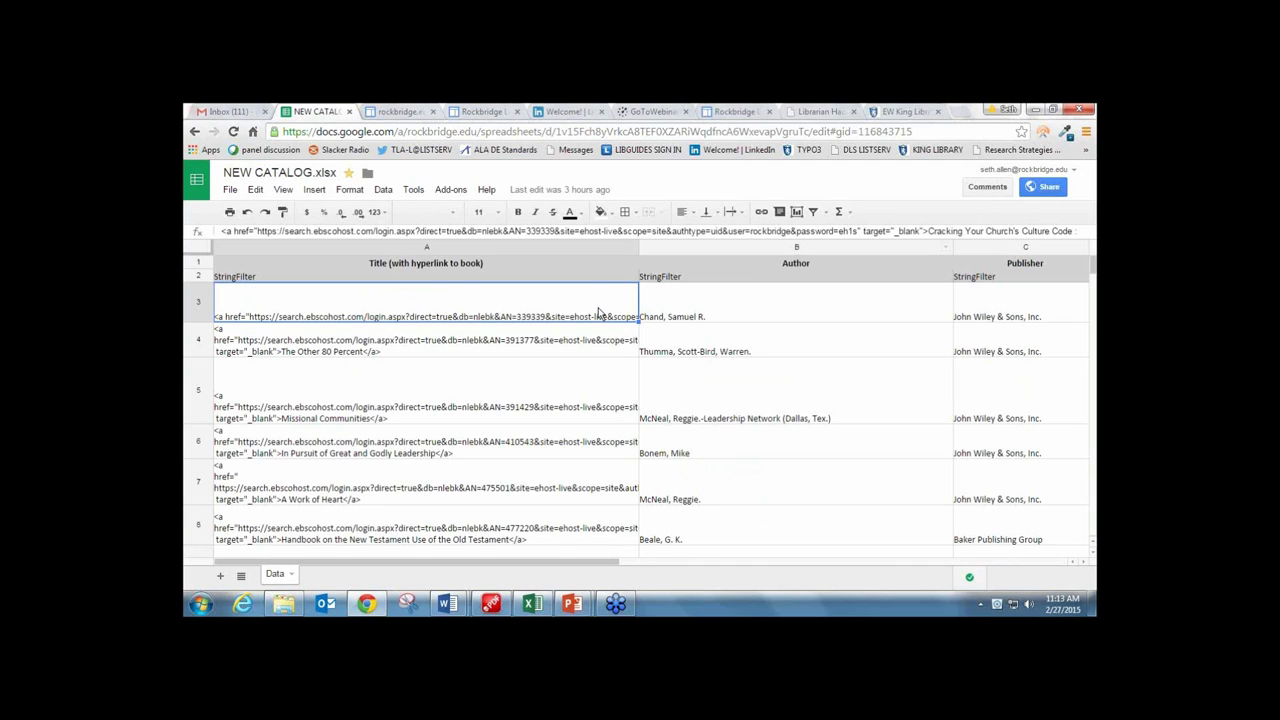
# Review the first book's record in row 3 of the catalog, column by column from Author to Loan Status.
pyautogui.click(760, 320)
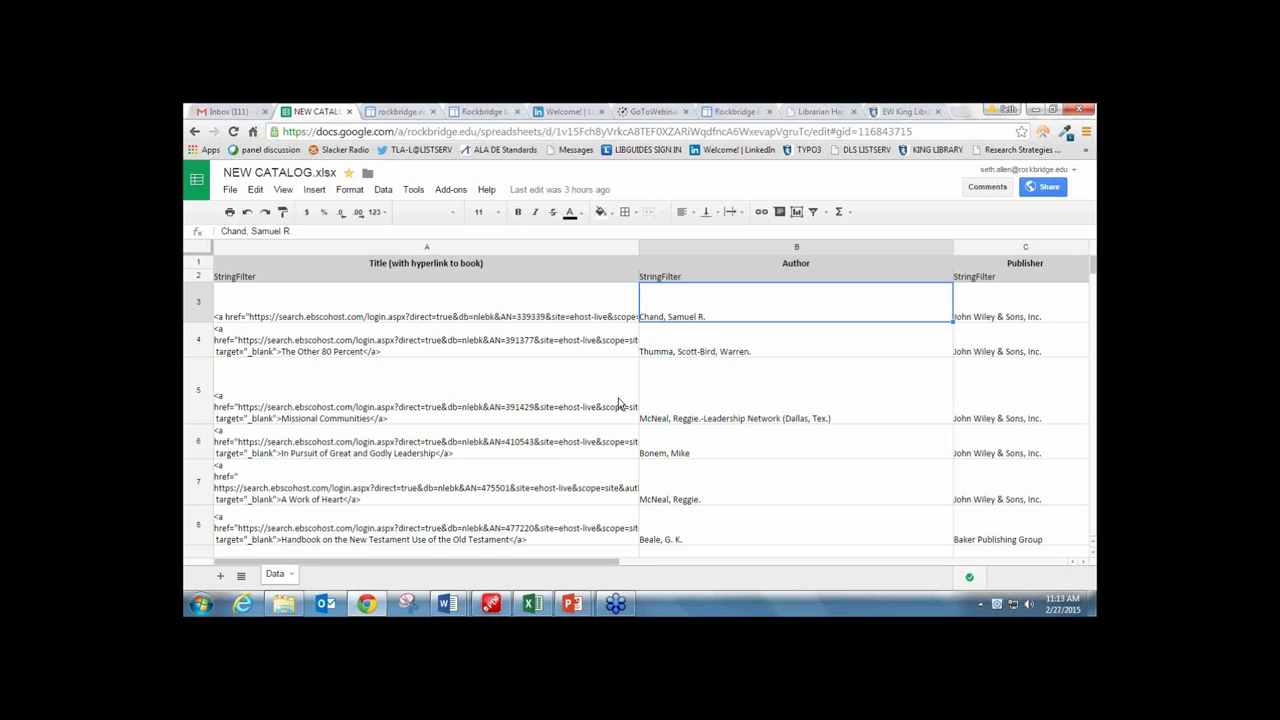
pyautogui.press('Right')
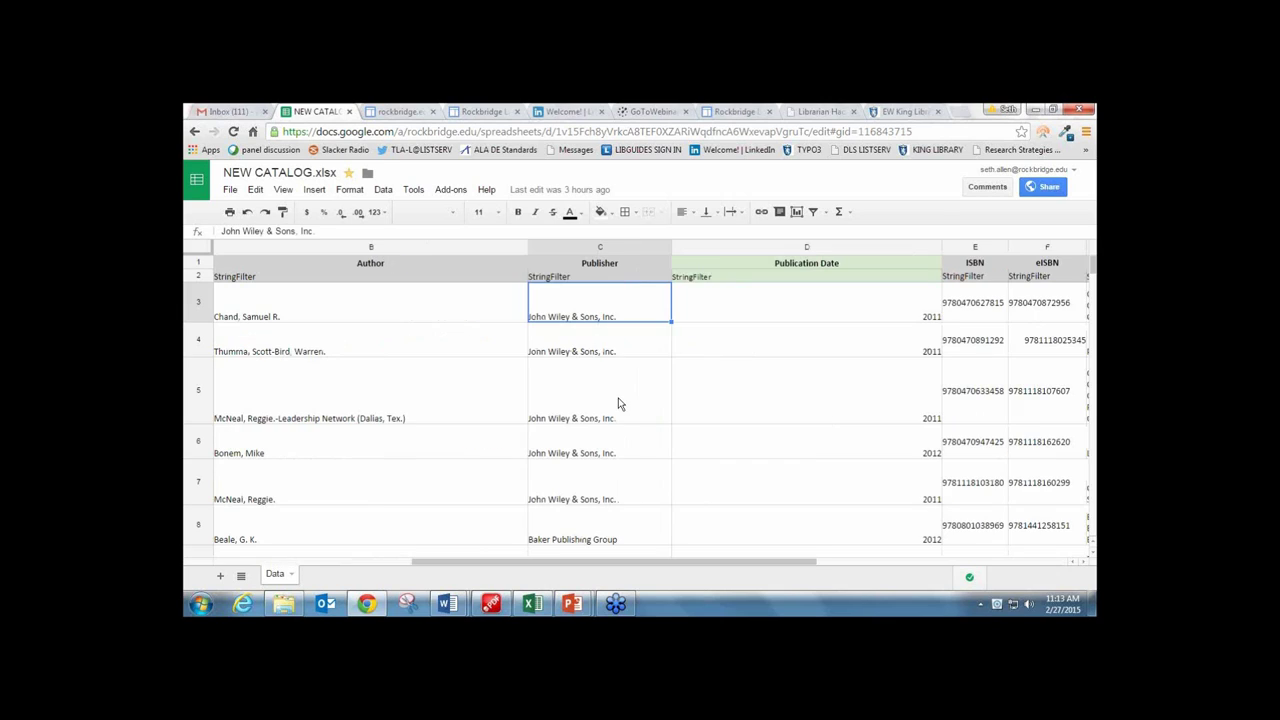
pyautogui.press('Right')
pyautogui.press('Right')
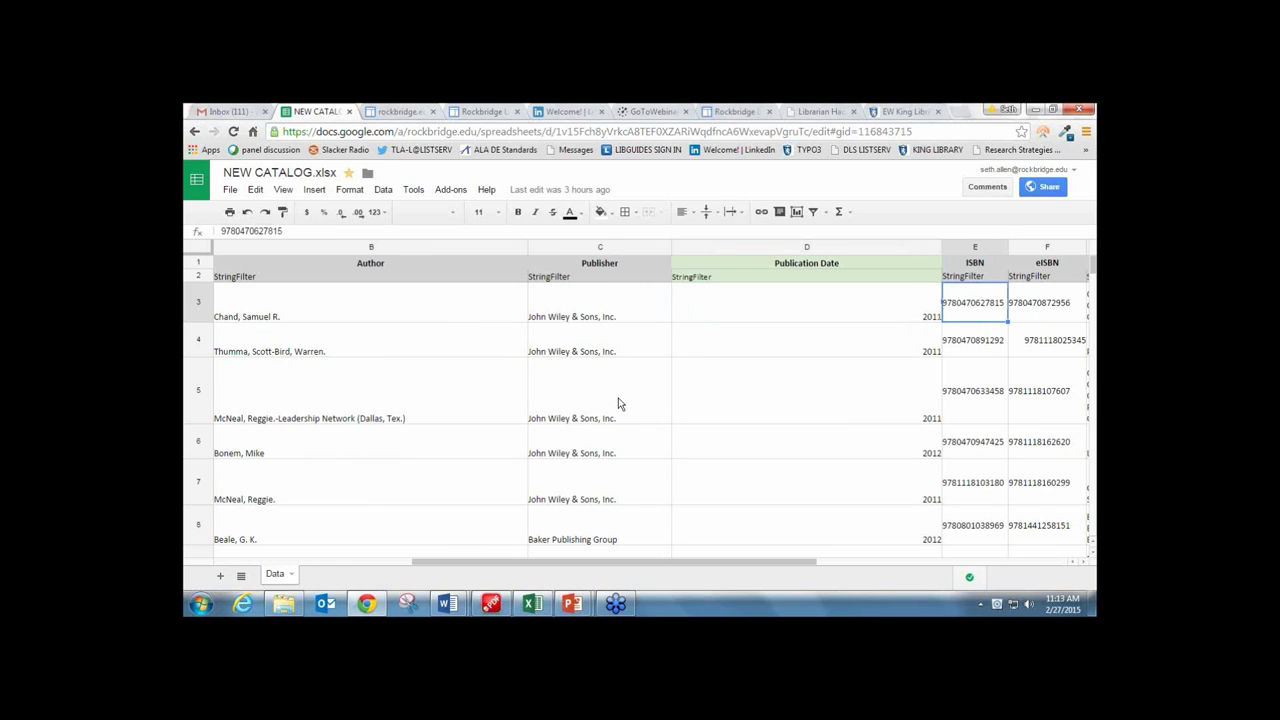
pyautogui.press('Right')
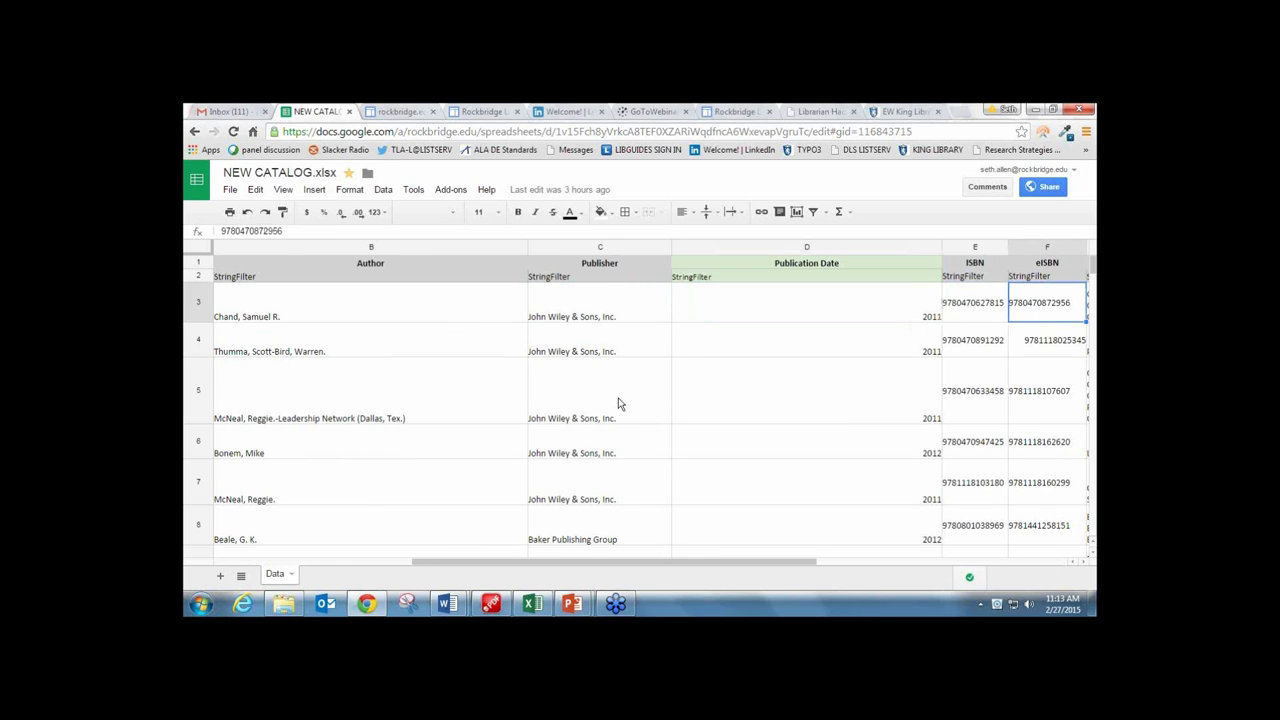
pyautogui.press('Right')
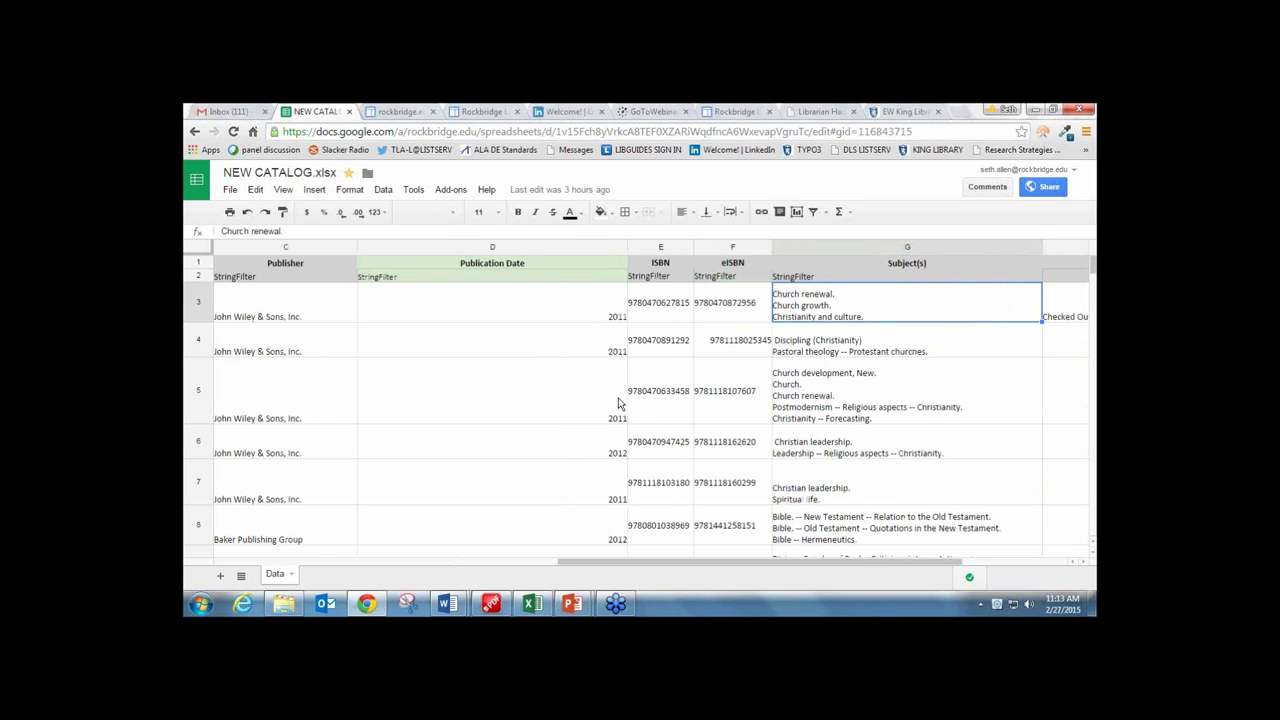
pyautogui.press('Right')
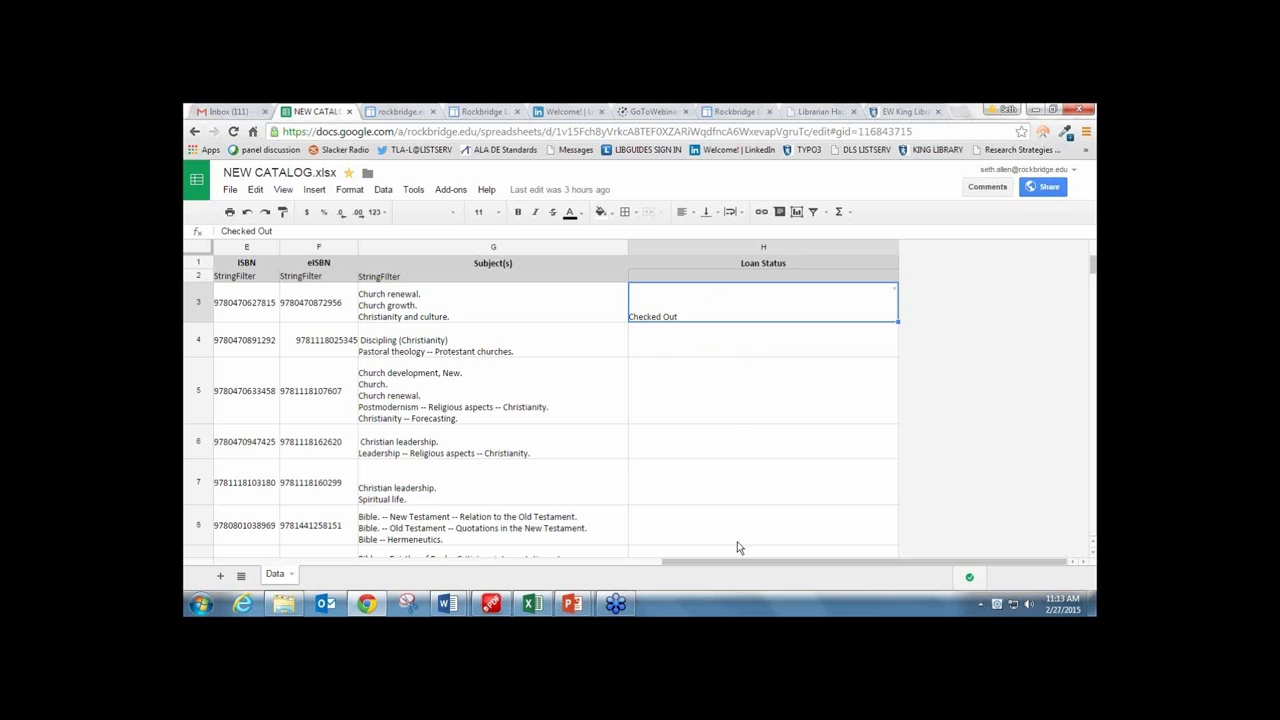
# Enter "Available" as the Loan Status in cell H4 and fill it down through H9.
pyautogui.click(704, 350)
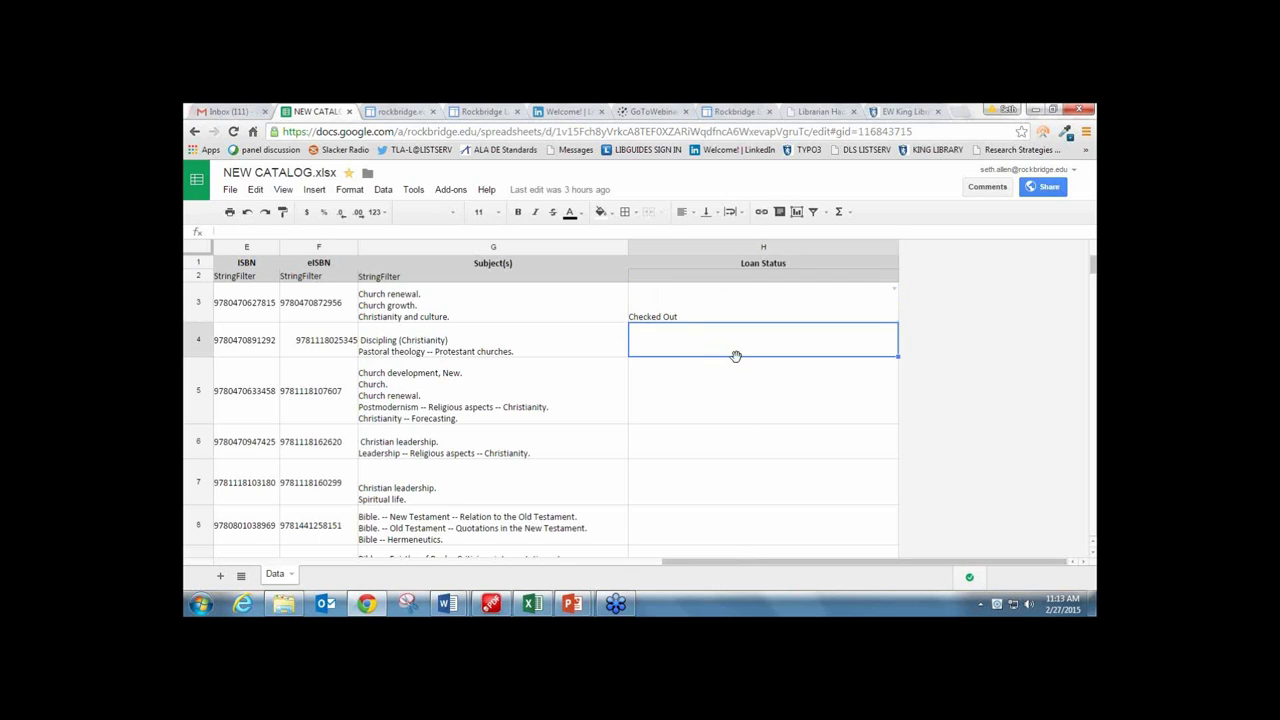
pyautogui.write('Available')
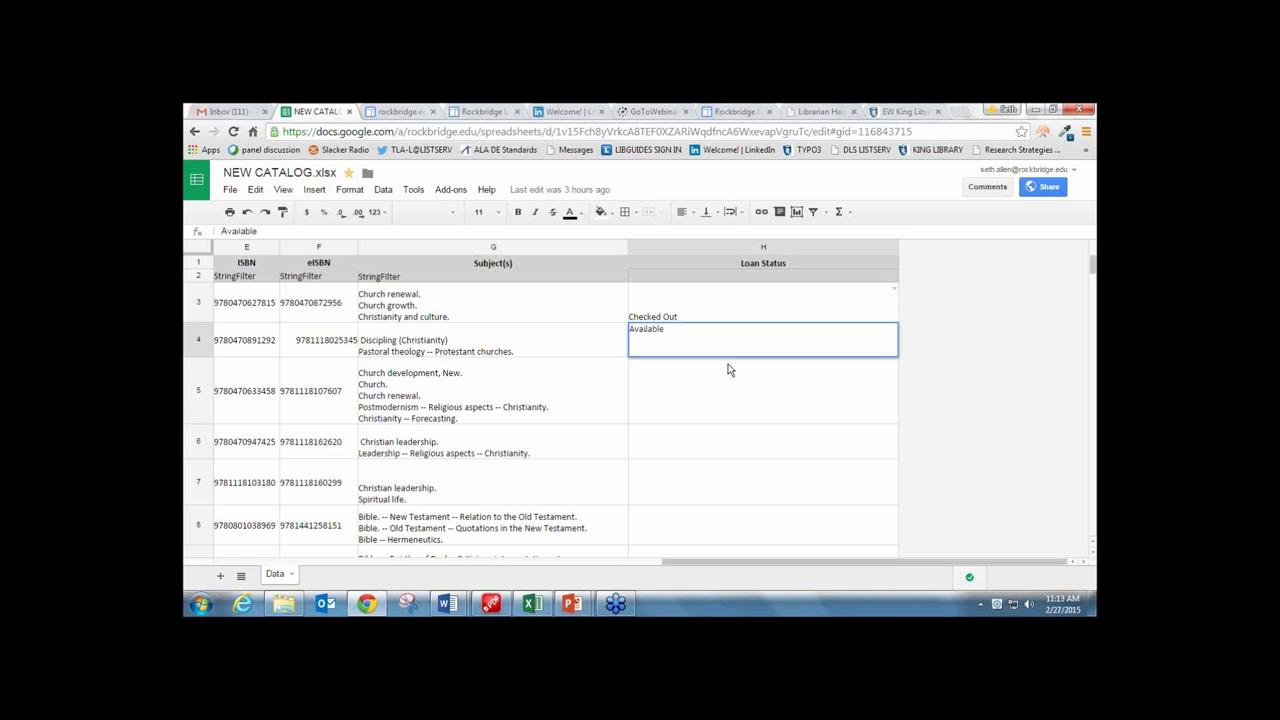
pyautogui.press('Return')
pyautogui.click(850, 345)
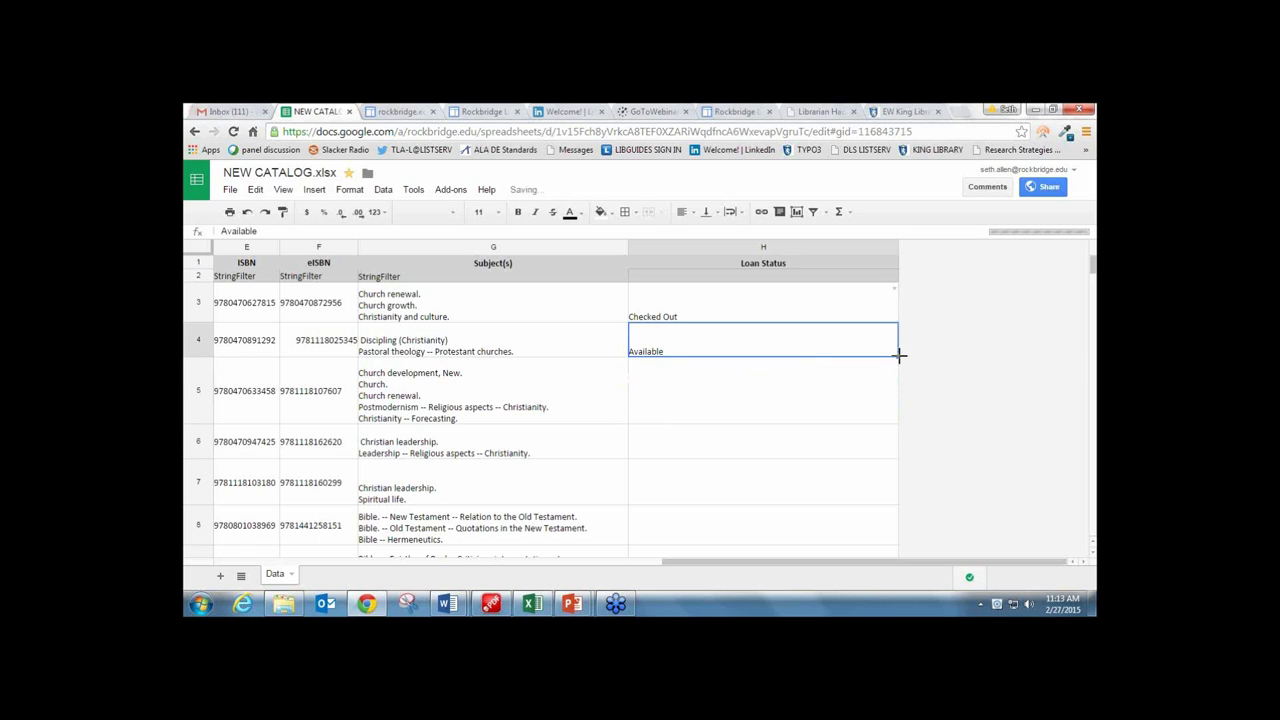
pyautogui.moveTo(898, 354); pyautogui.dragTo(884, 552)
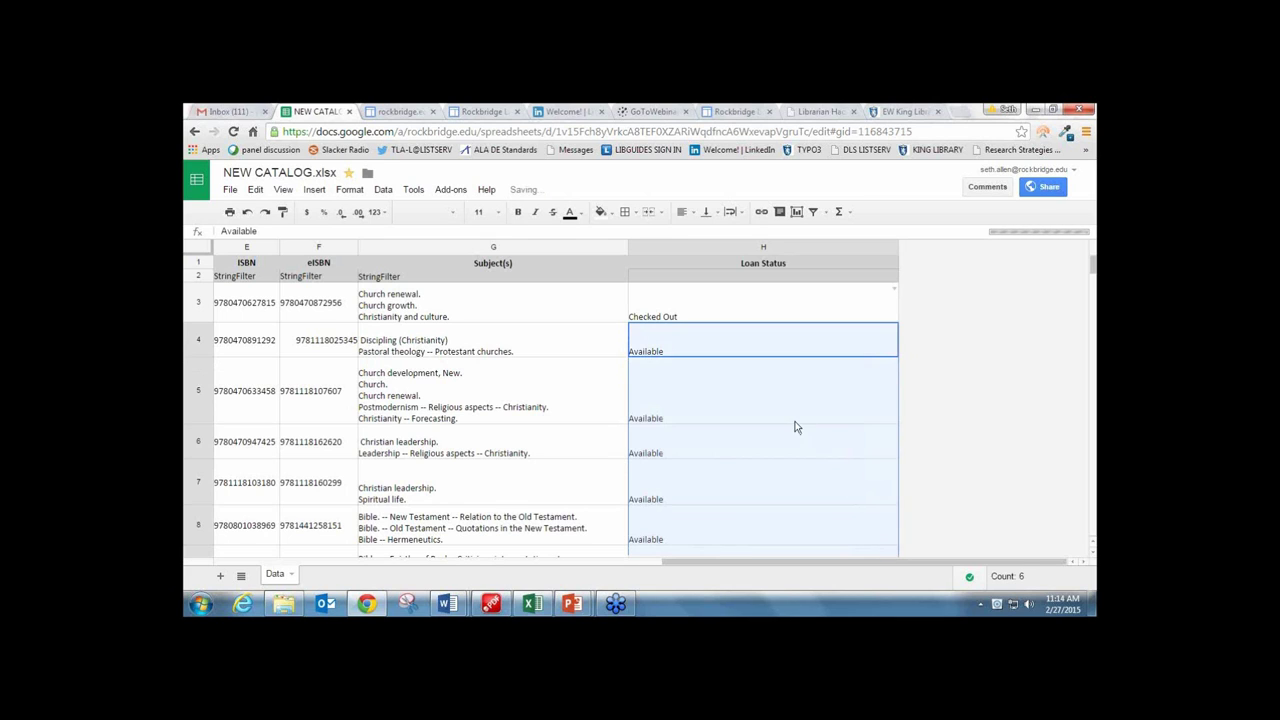
pyautogui.click(796, 403)
pyautogui.scroll(-5, 794, 417)
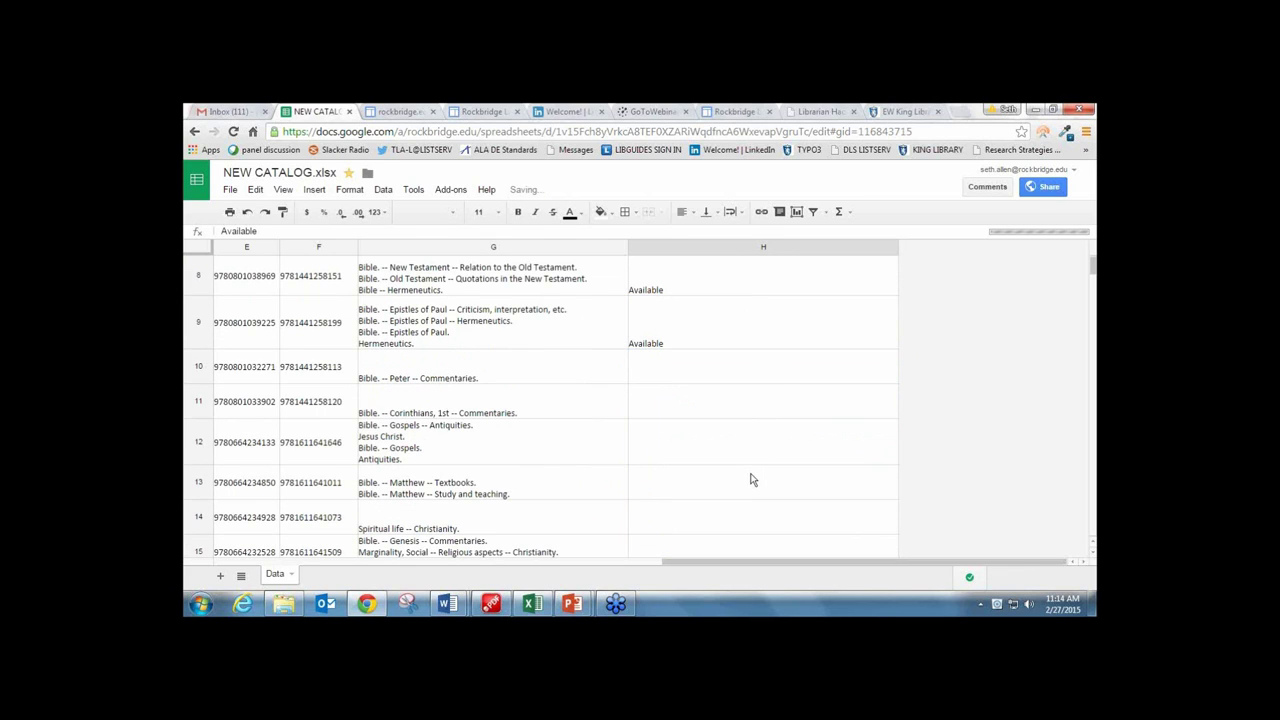
pyautogui.scroll(5, 778, 374)
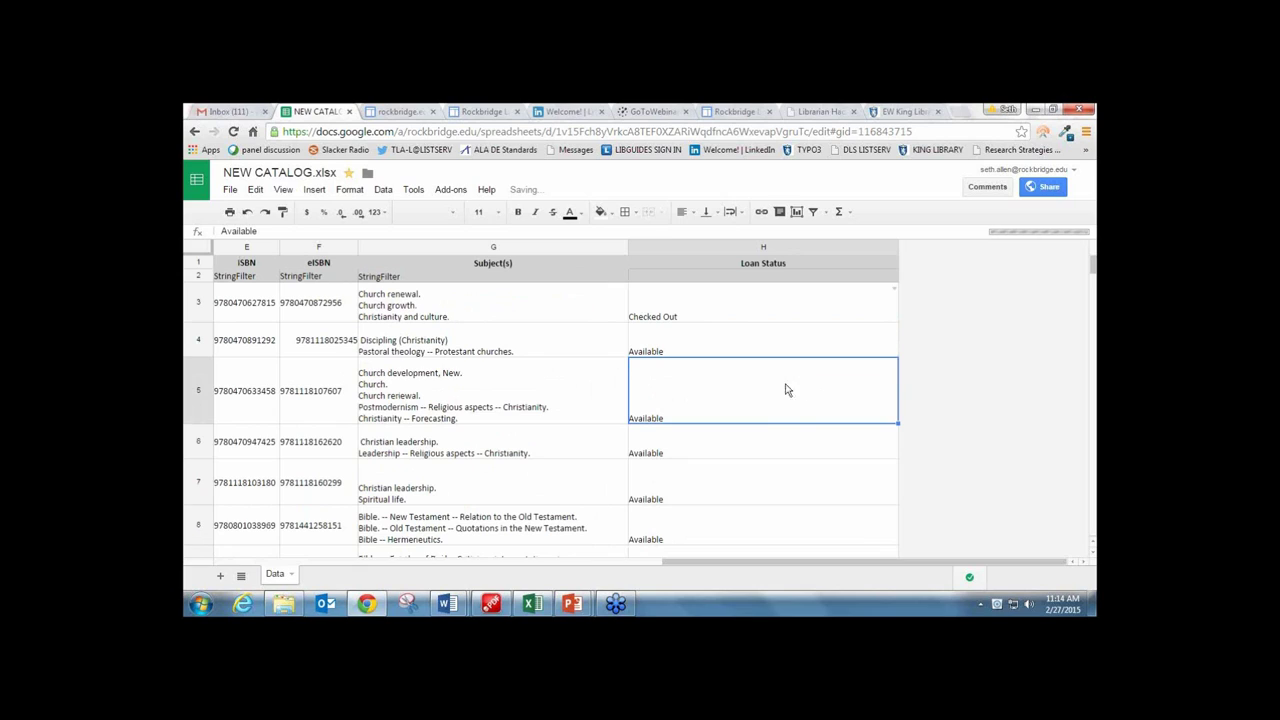
# Replace the Loan Status of The Other 80 Percent in cell H4 with "due on 3/15/2015".
pyautogui.click(733, 316)
pyautogui.doubleClick(733, 316)
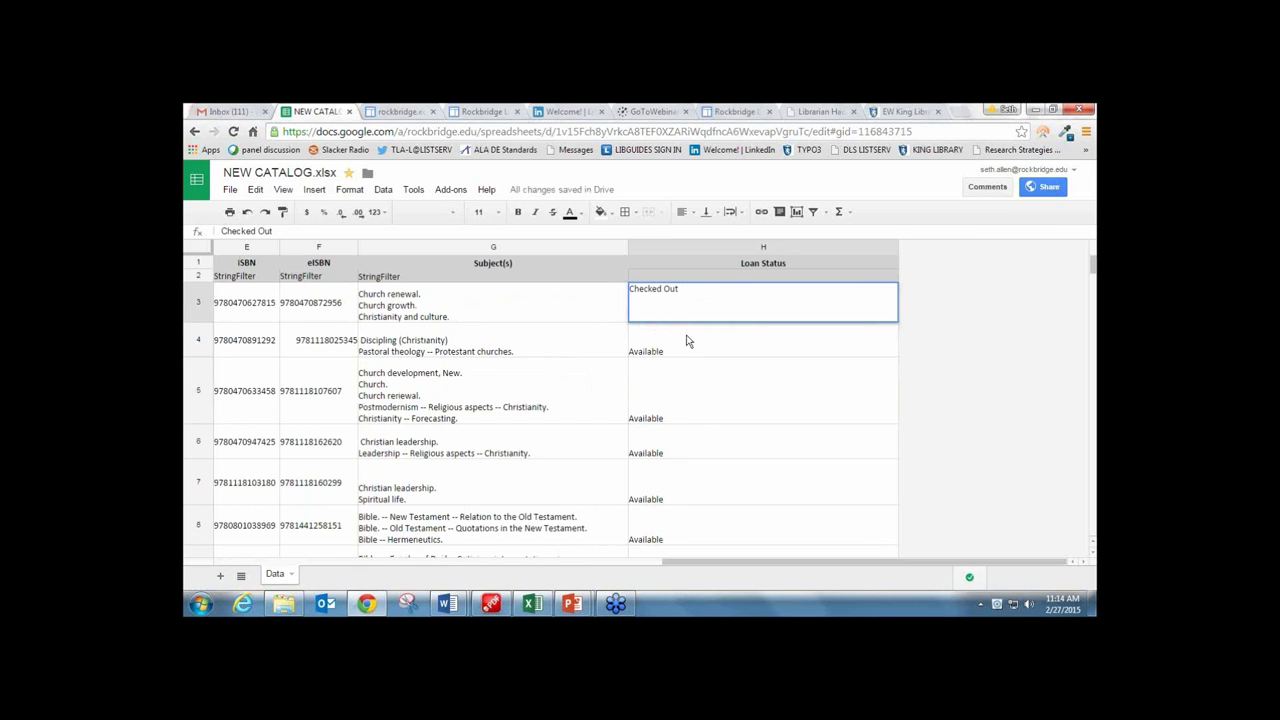
pyautogui.doubleClick(680, 350)
pyautogui.doubleClick(660, 332)
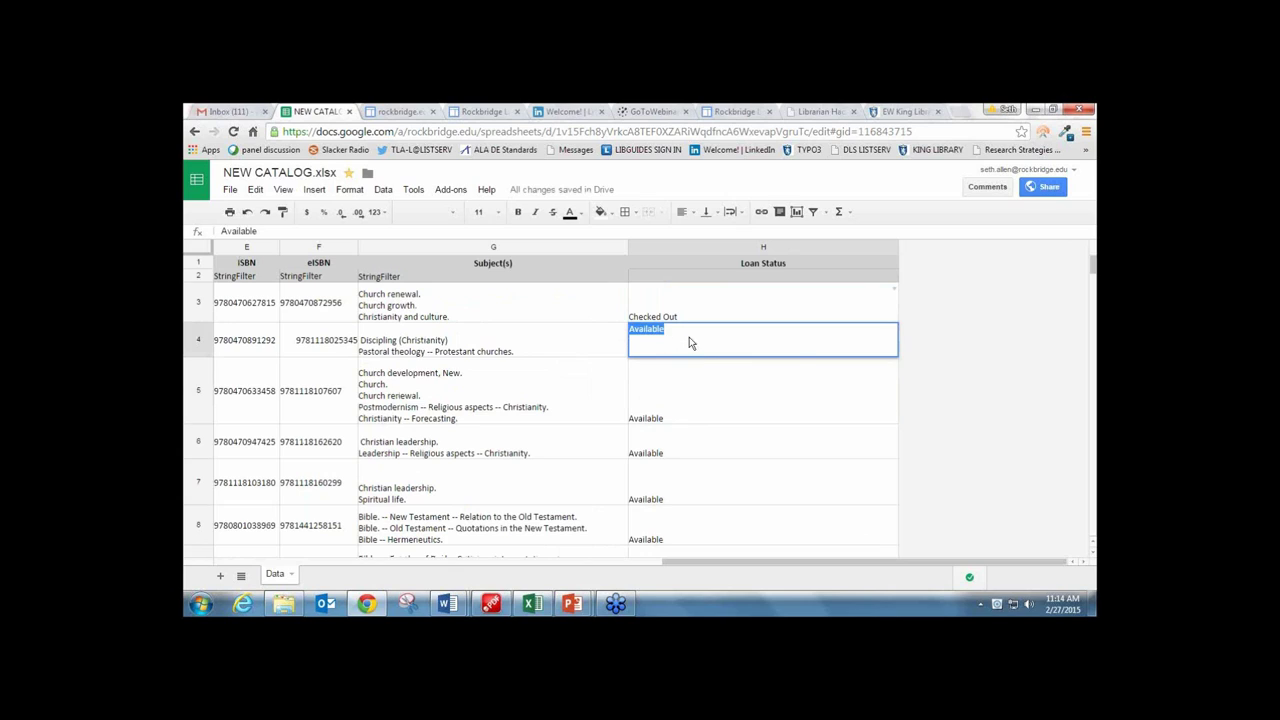
pyautogui.write('du')
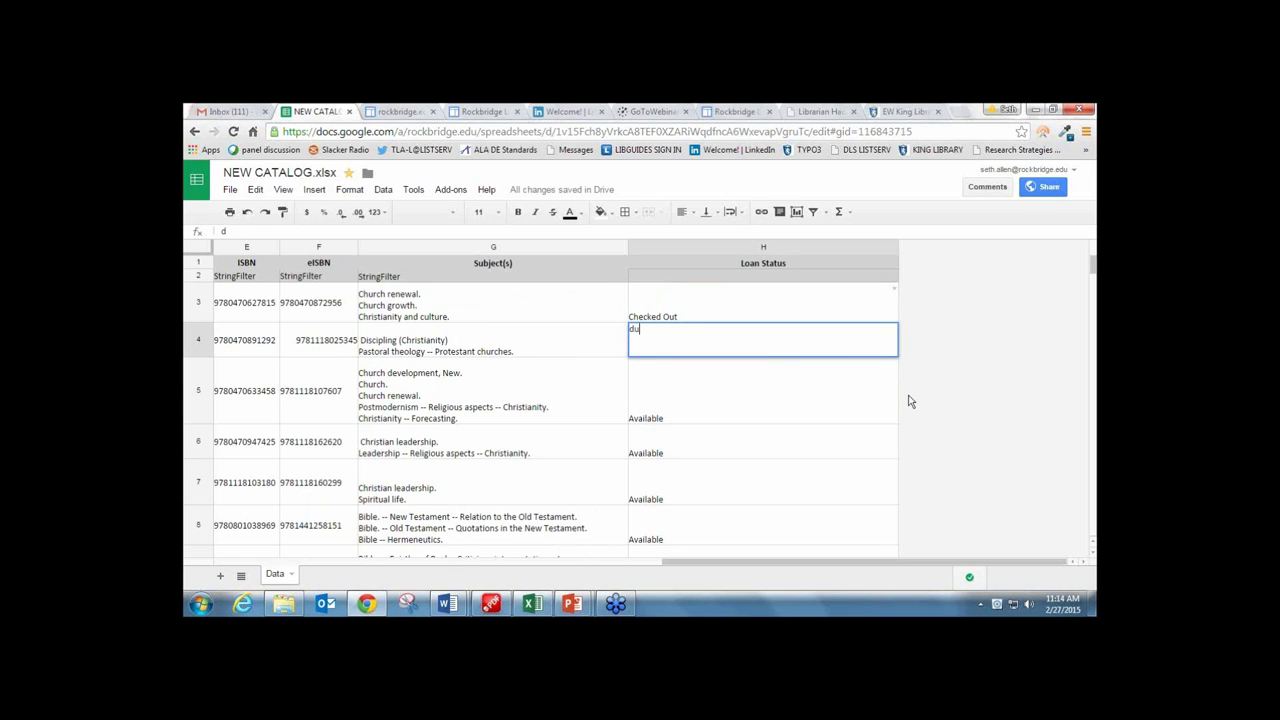
pyautogui.write('e on 3/15/2016')
pyautogui.press('BackSpace')
pyautogui.write('5')
pyautogui.click(848, 380)
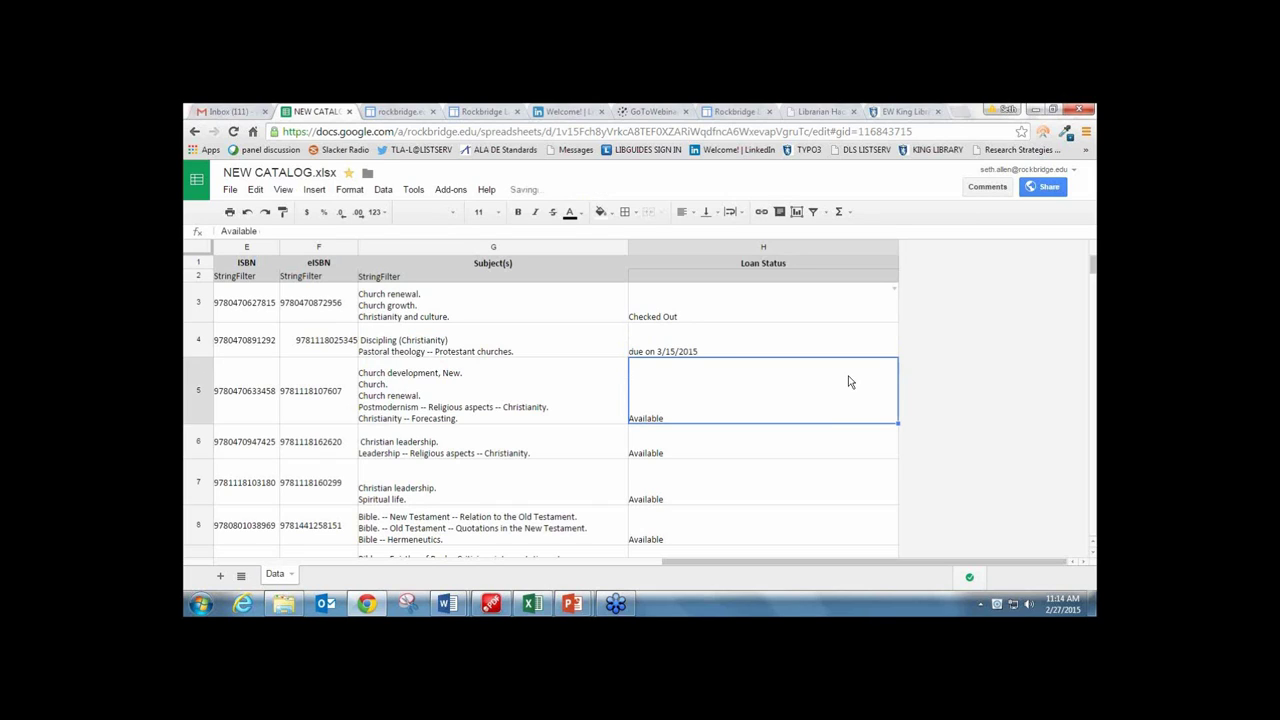
# View the link-sharing settings of the catalog spreadsheet and close them.
pyautogui.click(1040, 187)
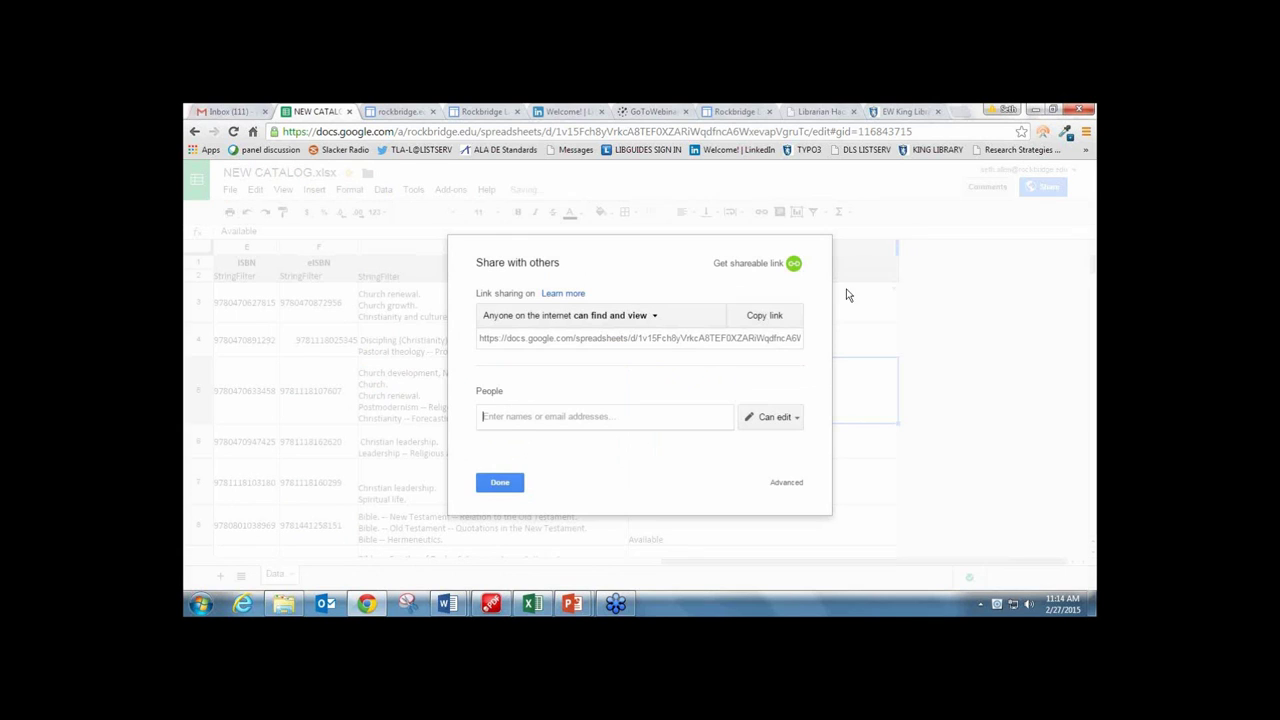
pyautogui.click(508, 484)
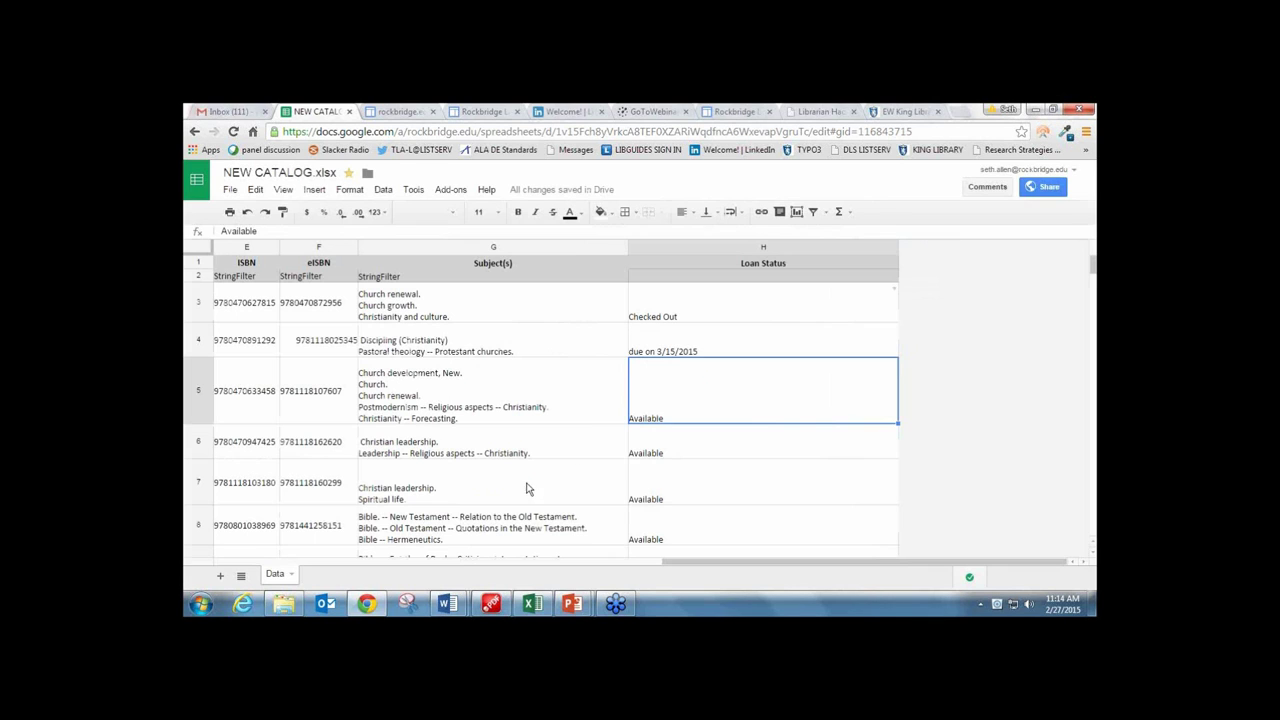
# Review the record in row 4 from its Loan Status back to the hyperlinked title in column A.
pyautogui.click(729, 348)
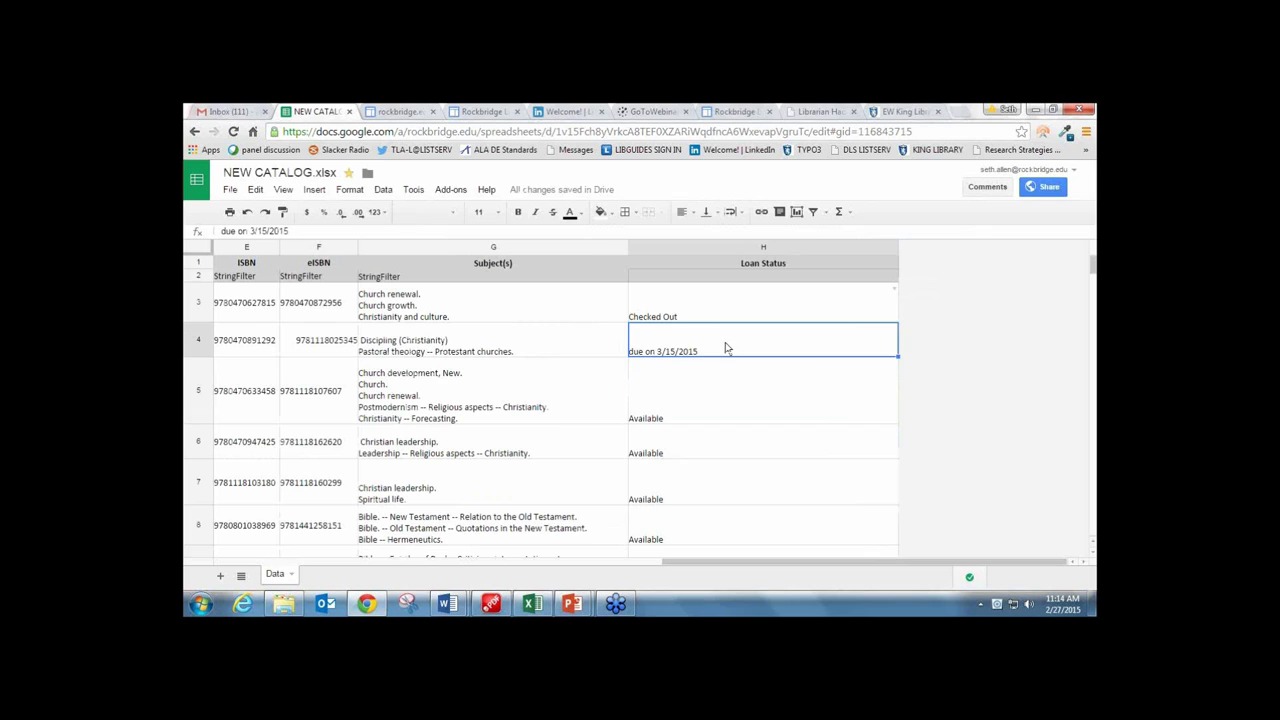
pyautogui.press('Left')
pyautogui.press('Left')
pyautogui.press('Left')
pyautogui.press('Left')
pyautogui.press('Left')
pyautogui.press('Left')
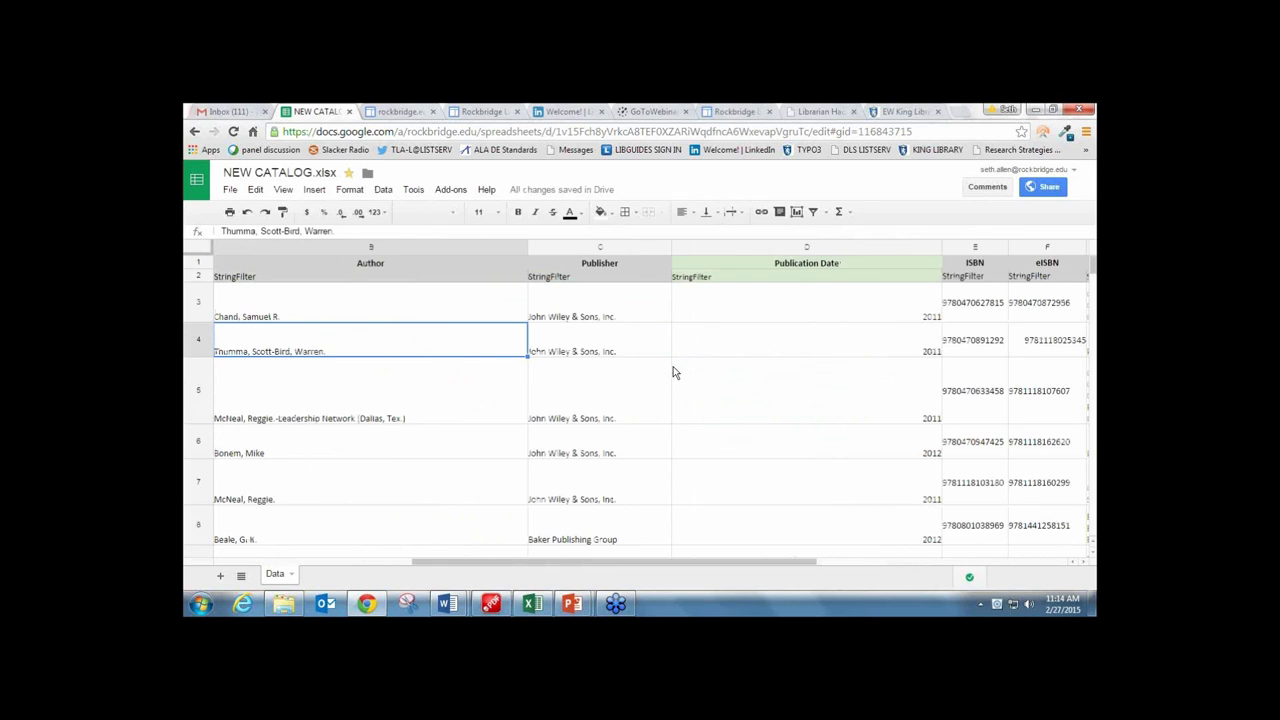
pyautogui.press('Left')
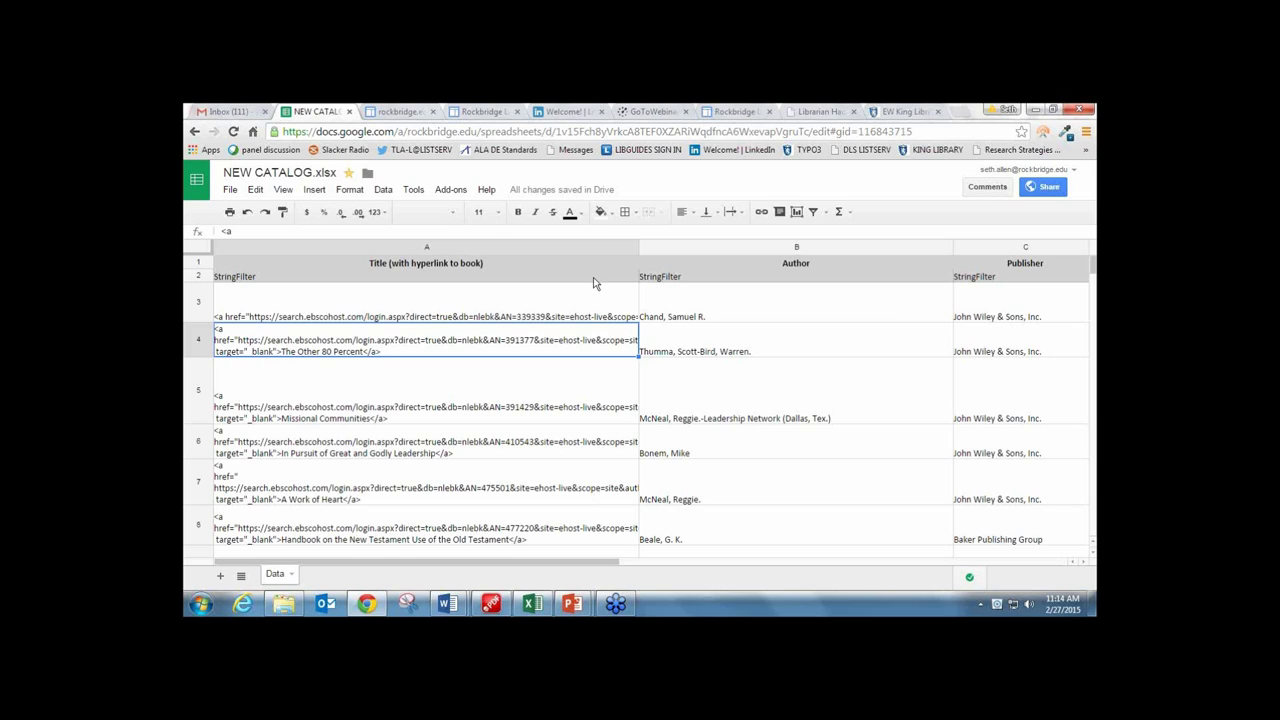
# Examine the column headings in row 1 and the StringFilter entries in row 2, from Title across to Loan Status and back.
pyautogui.click(445, 270)
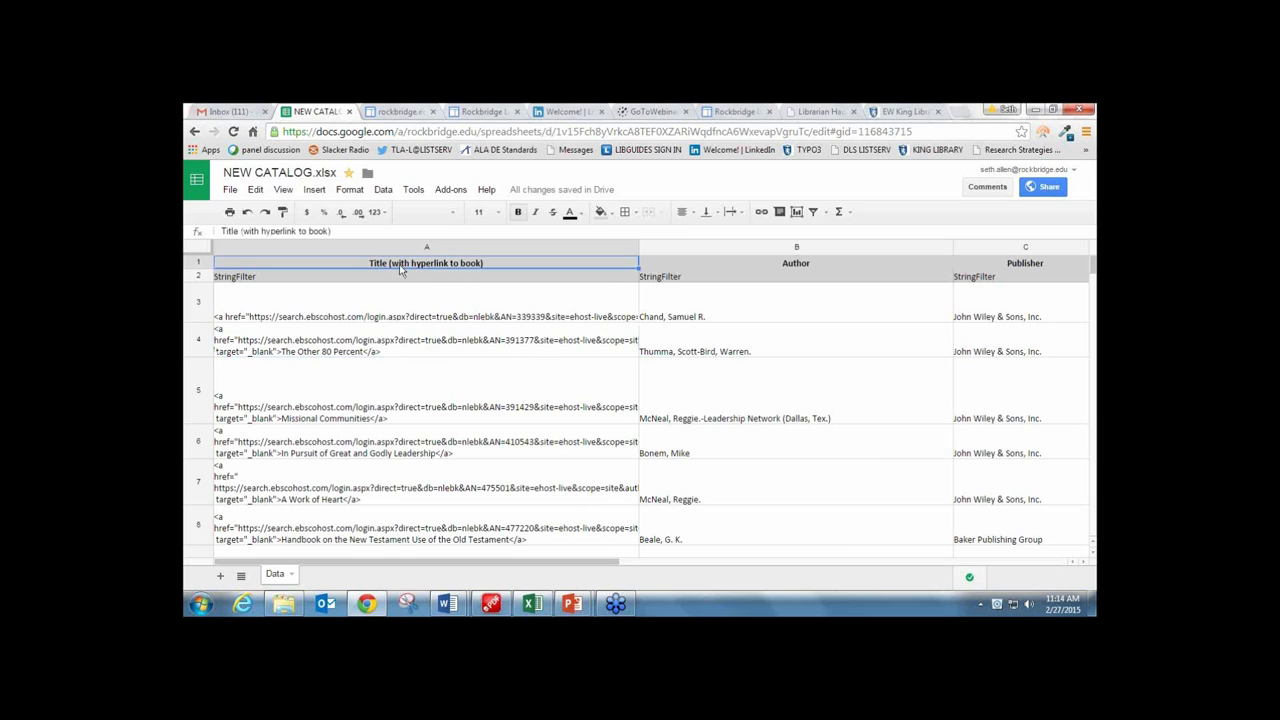
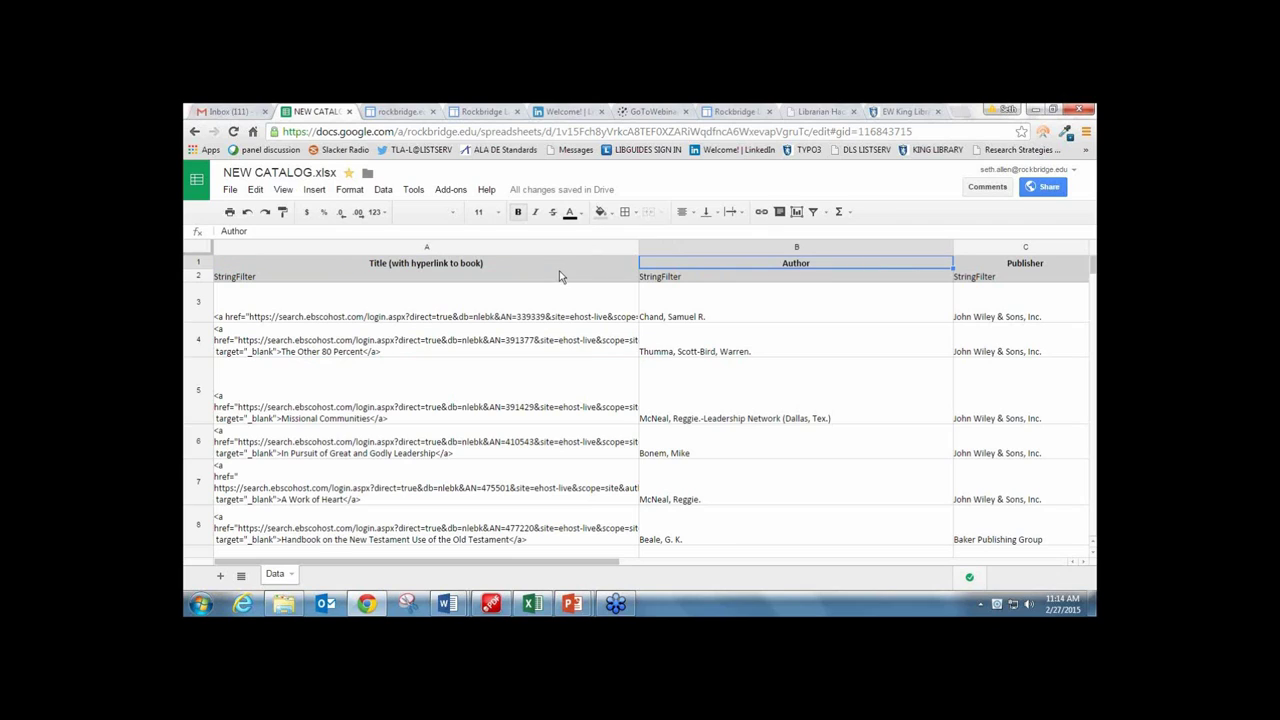
pyautogui.click(237, 280)
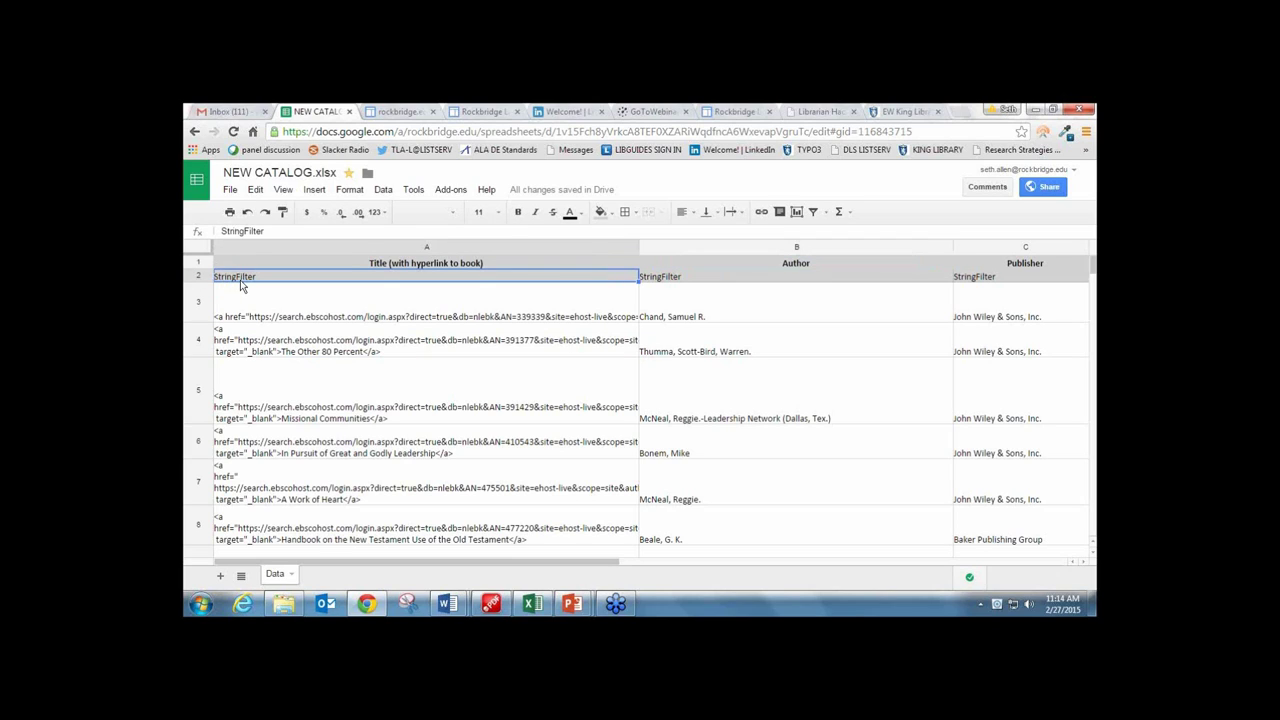
pyautogui.press('Right')
pyautogui.press('Right')
pyautogui.press('Right')
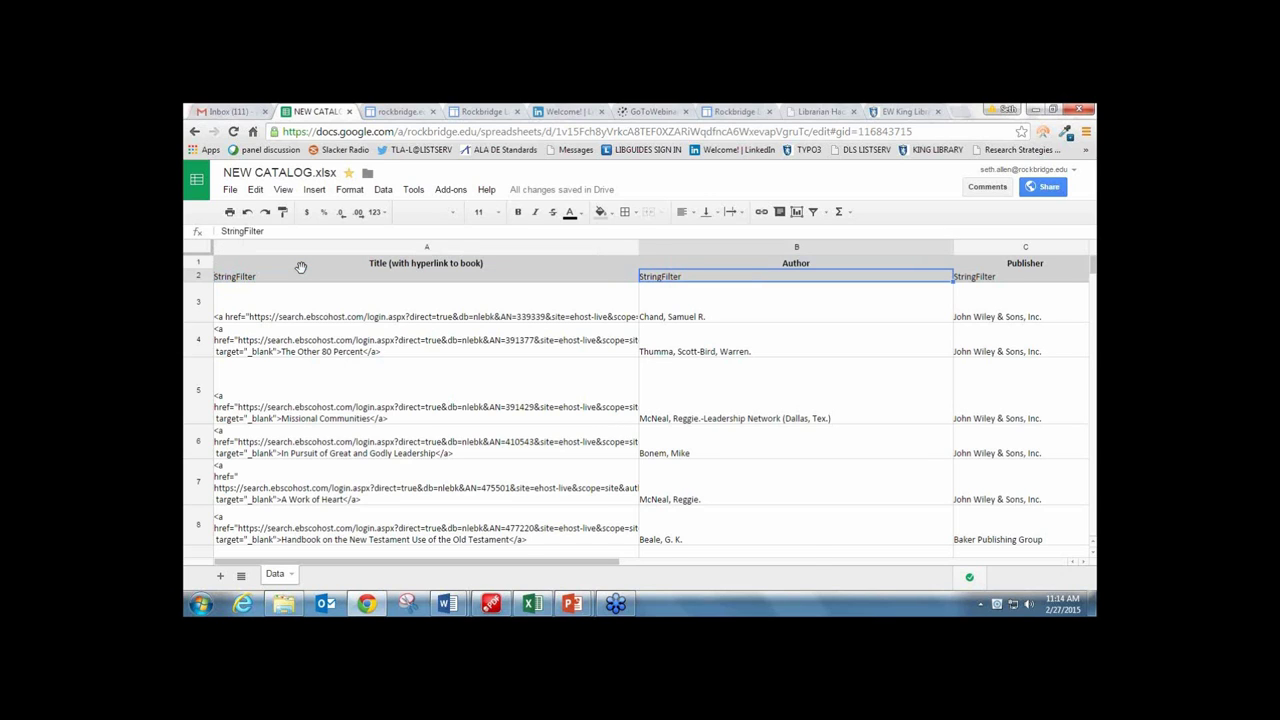
pyautogui.press('Right')
pyautogui.press('Right')
pyautogui.press('Right')
pyautogui.press('Right')
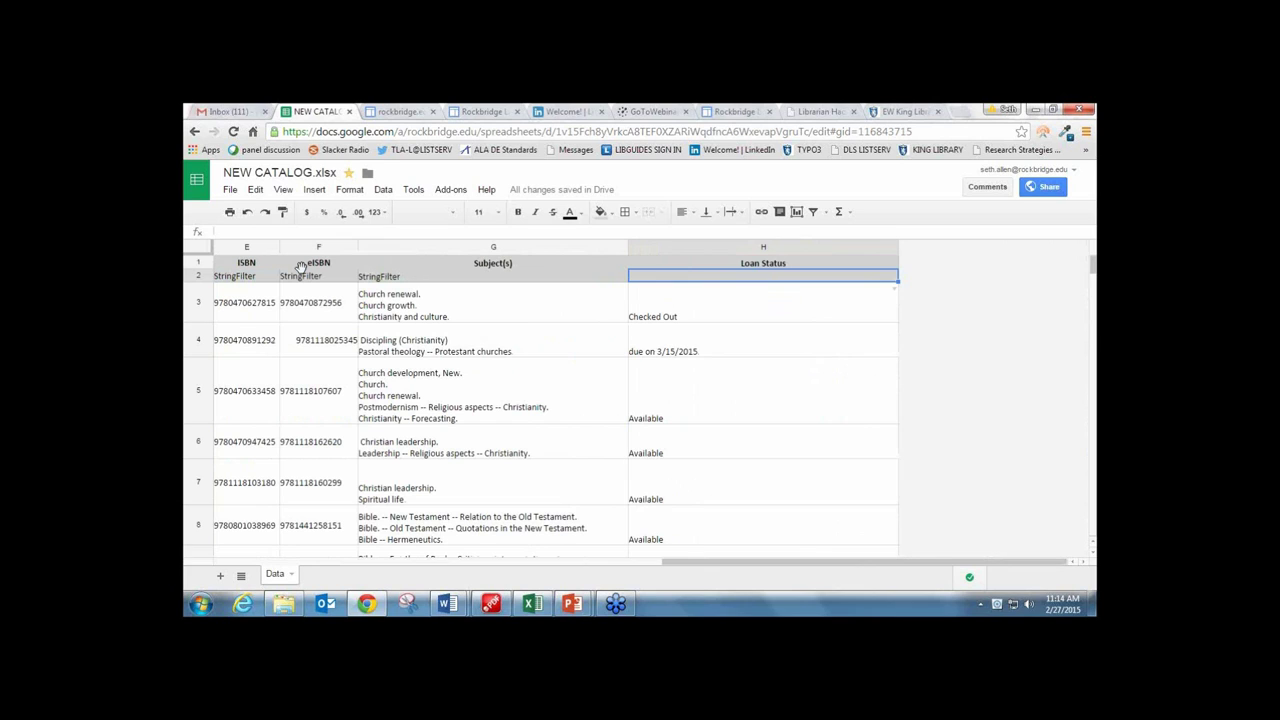
pyautogui.press('Left')
pyautogui.press('Left')
pyautogui.press('Left')
pyautogui.press('Left')
pyautogui.press('Left')
pyautogui.press('Left')
pyautogui.press('Left')
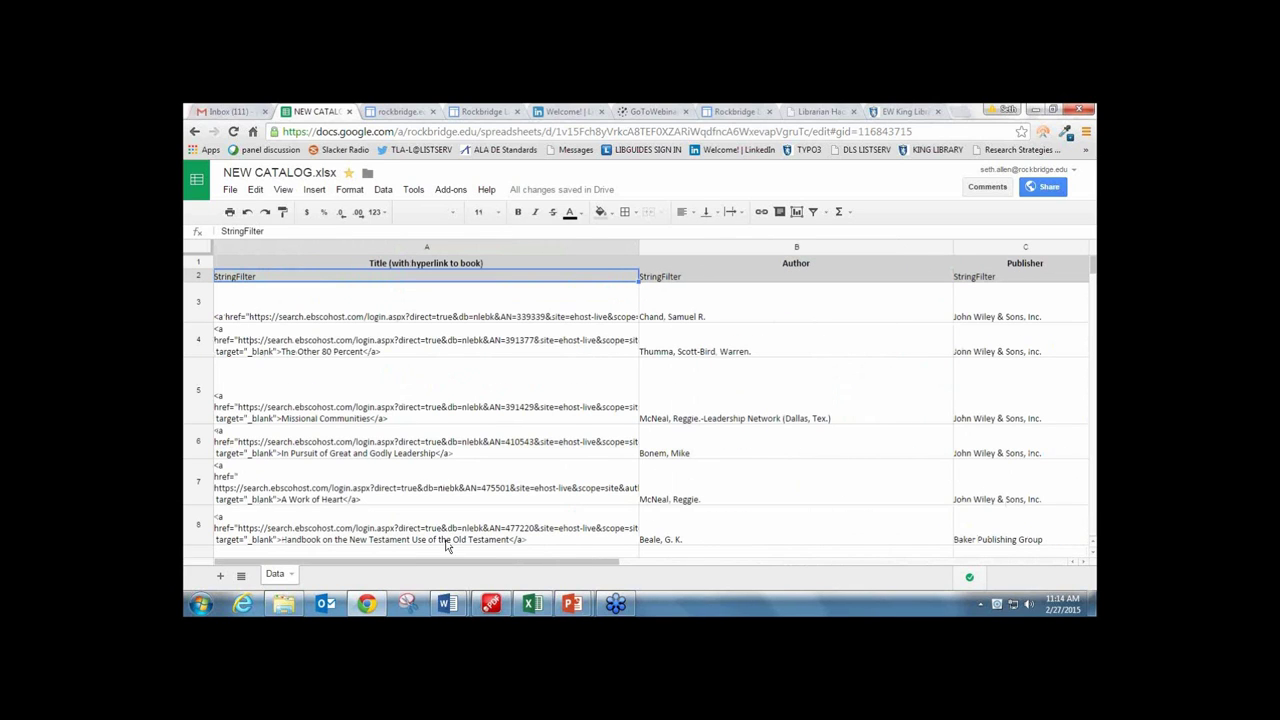
# Switch to PowerPoint to check the Awesome Table documentation entry on the resources slide, and return to the catalog in Chrome.
pyautogui.moveTo(581, 602)
pyautogui.click(613, 510)
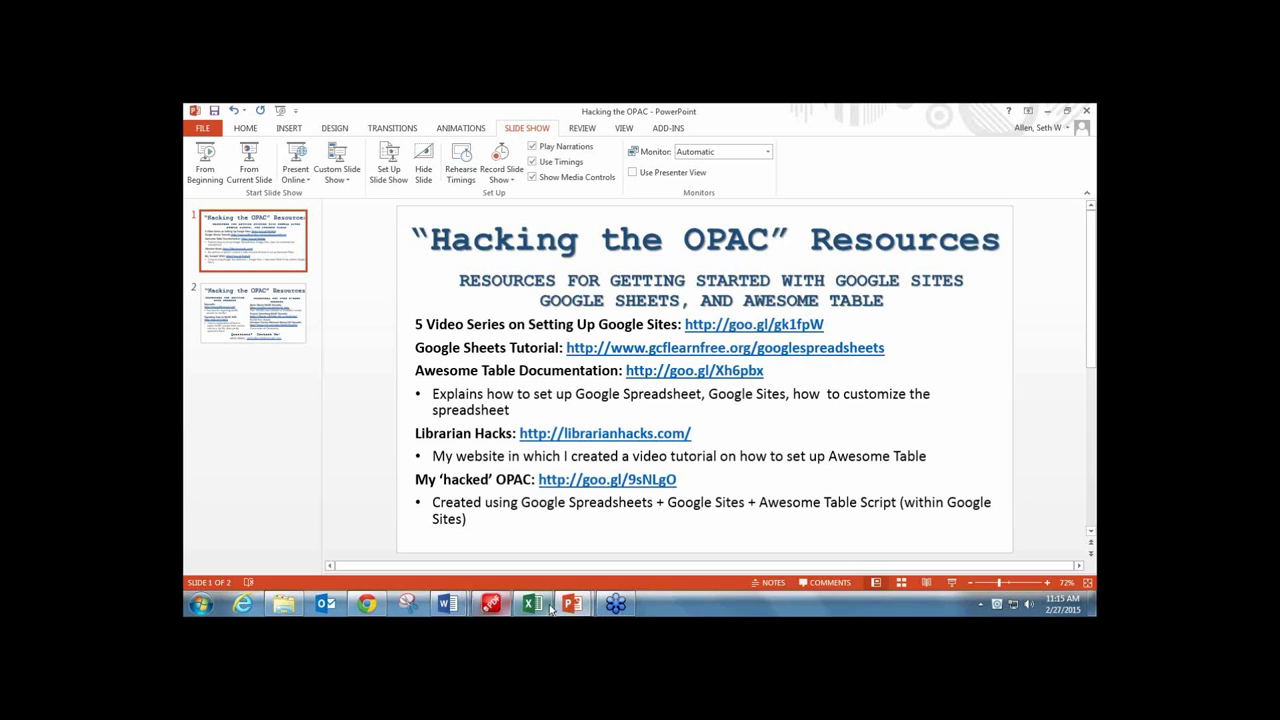
pyautogui.click(367, 604)
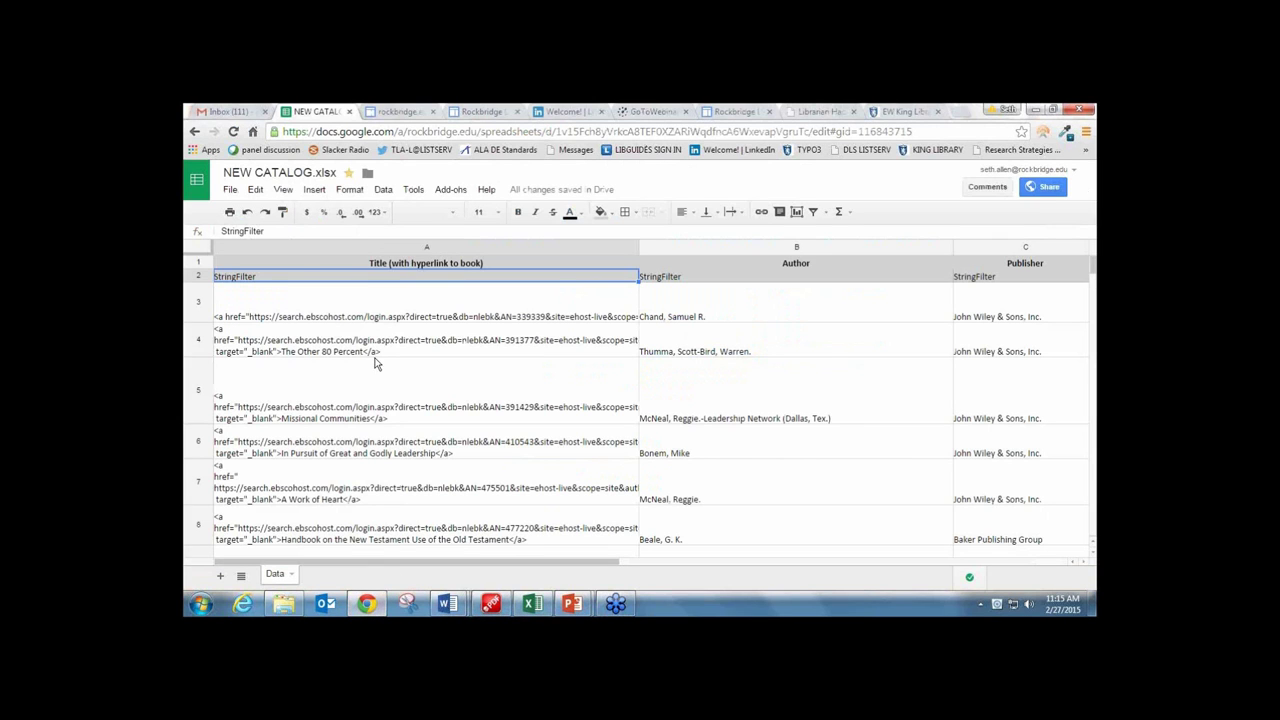
# Open the catalog spreadsheet's Publish to the web settings.
pyautogui.click(230, 190)
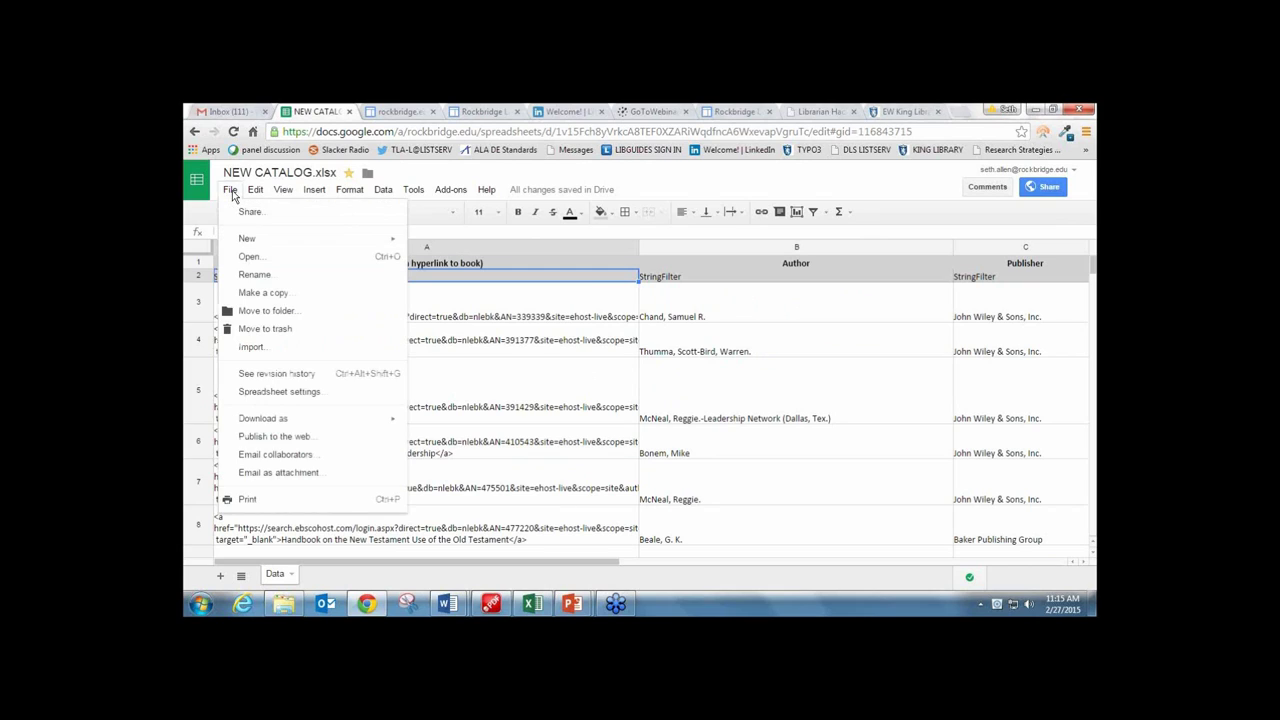
pyautogui.click(297, 437)
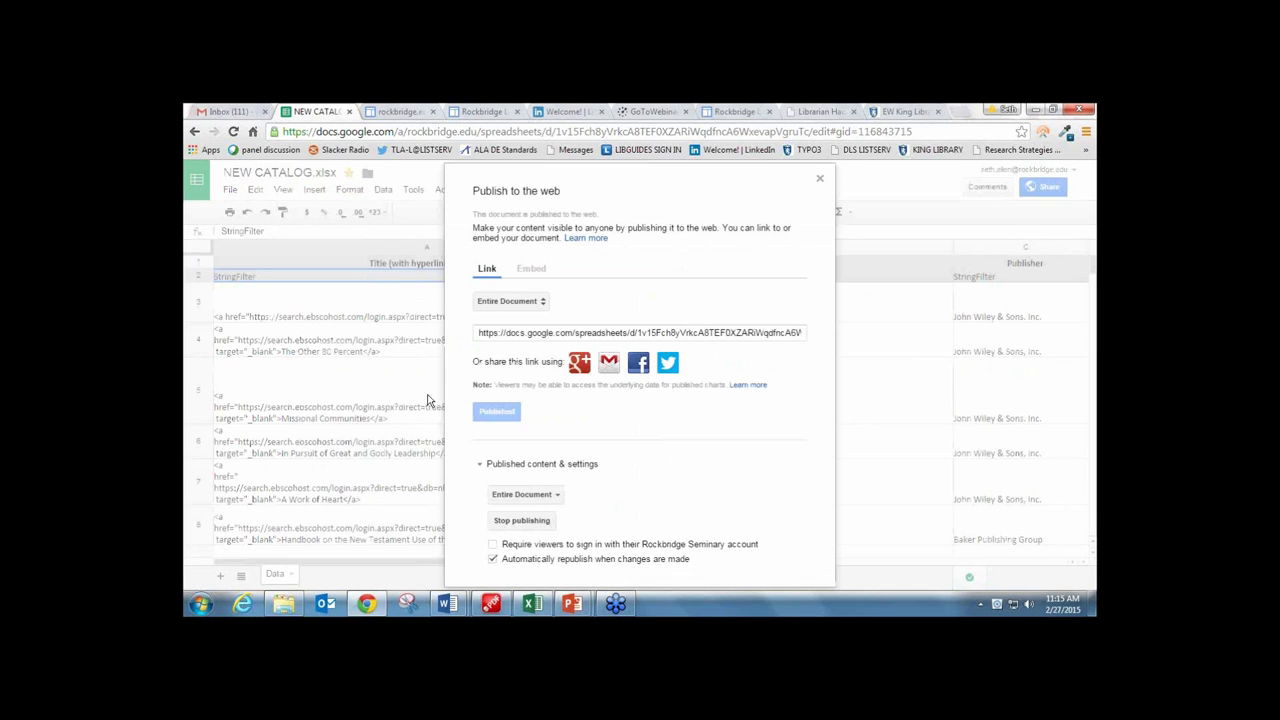
# Copy the catalog's published document link from the Publish to the web settings and close them.
pyautogui.click(527, 337)
pyautogui.rightClick(527, 337)
pyautogui.click(552, 344)
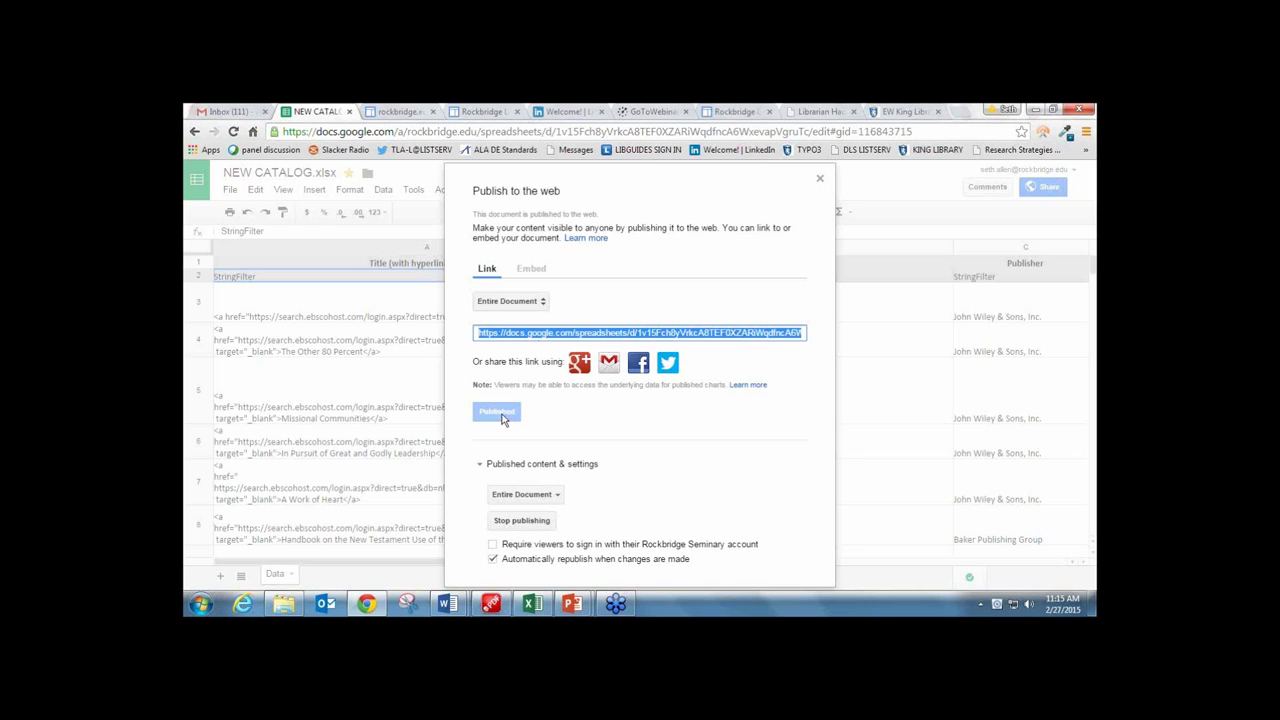
pyautogui.click(820, 178)
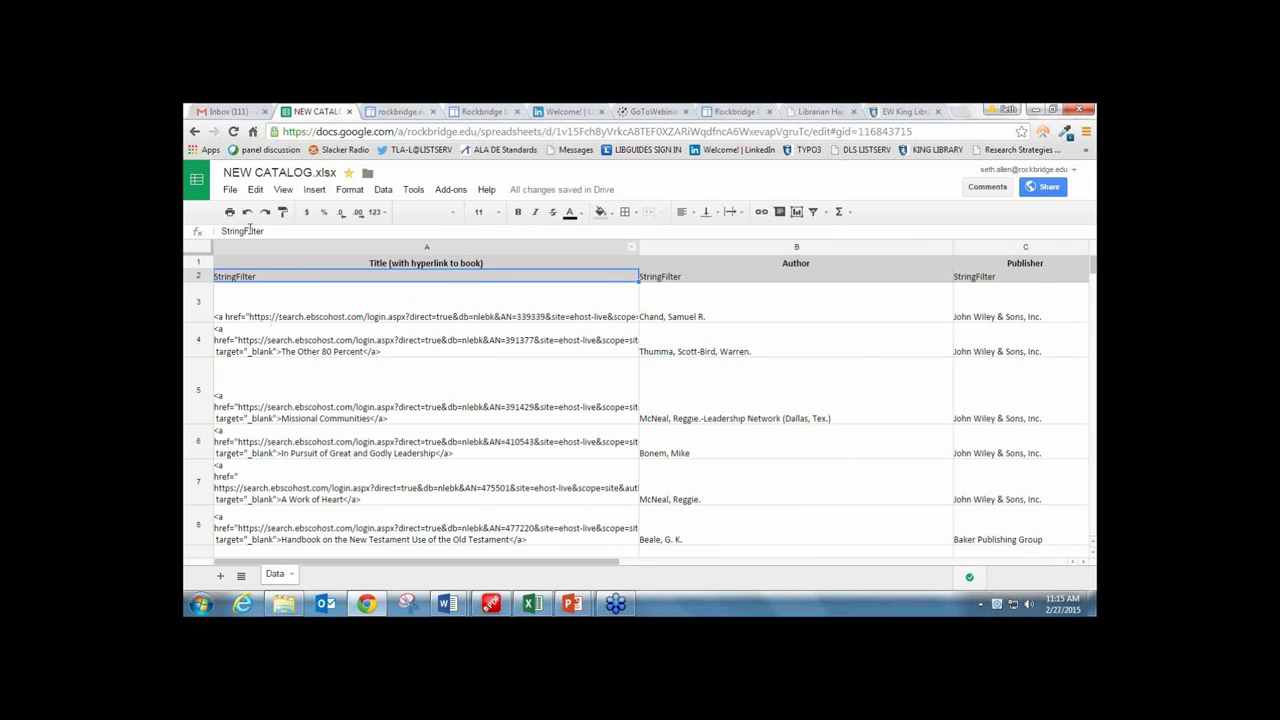
# Copy the catalog spreadsheet's link from its sharing settings and close them.
pyautogui.click(236, 193)
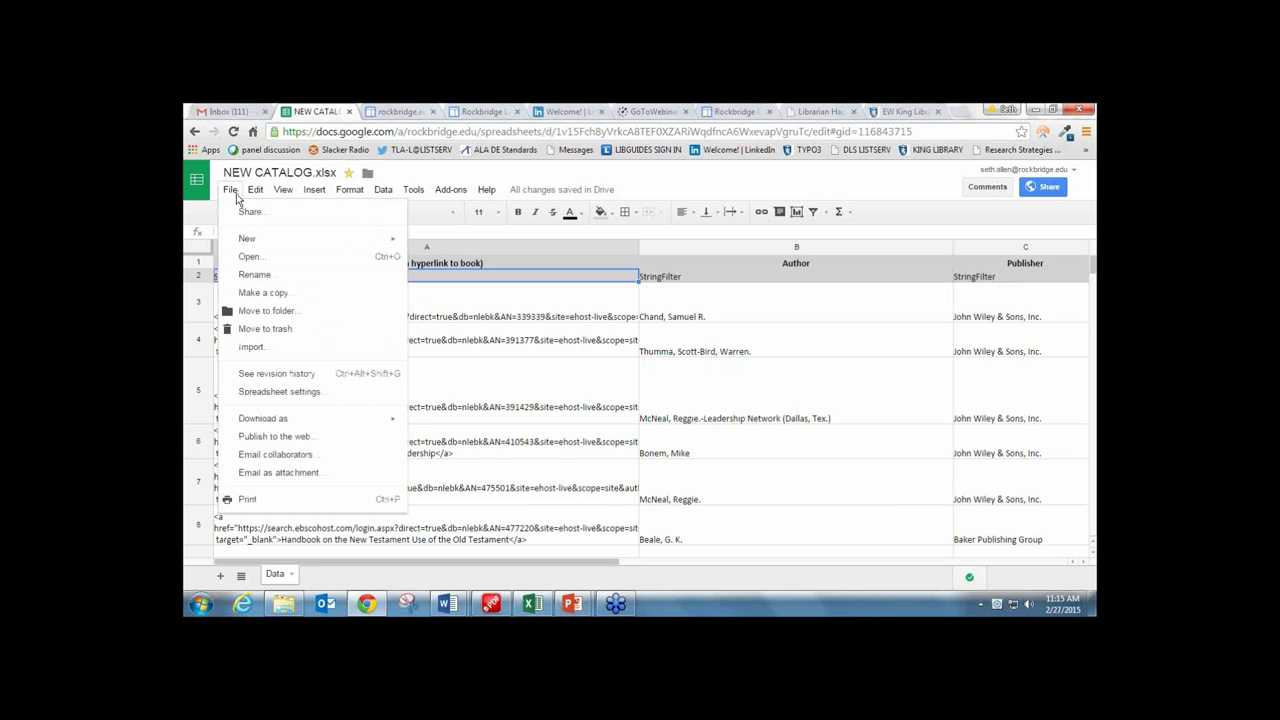
pyautogui.click(250, 212)
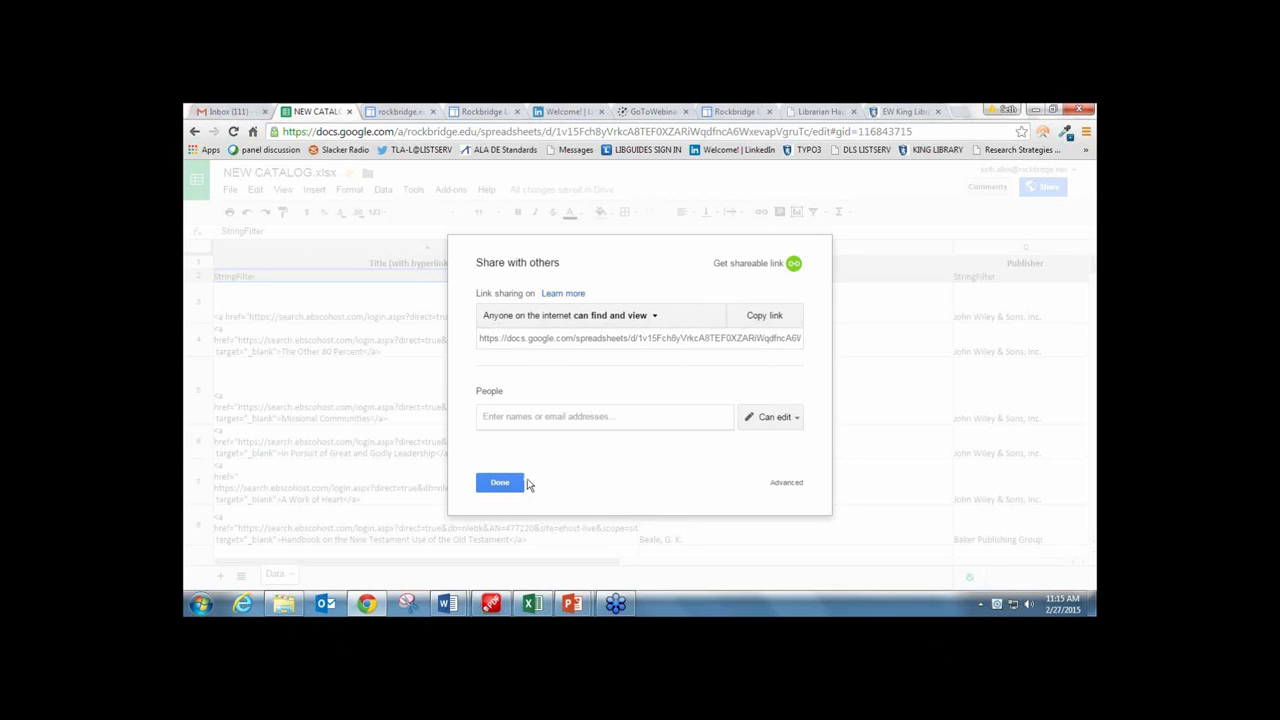
pyautogui.click(577, 340)
pyautogui.rightClick(577, 340)
pyautogui.click(610, 350)
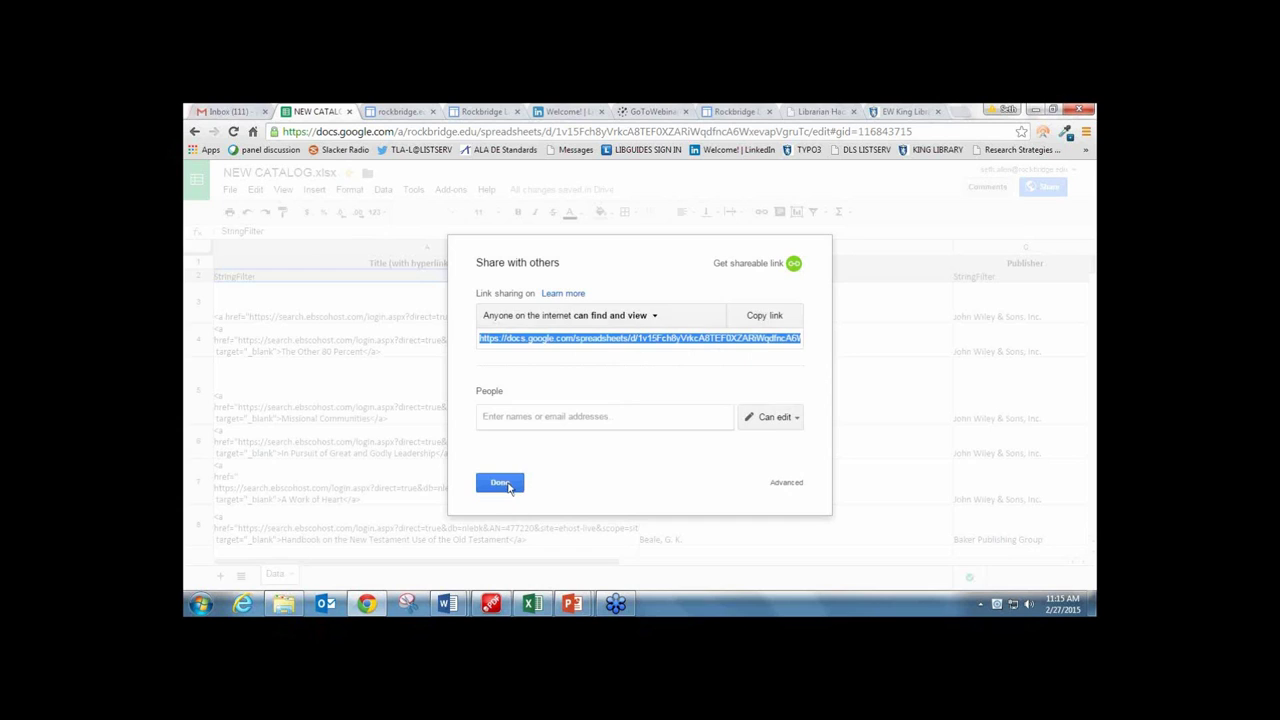
pyautogui.click(510, 486)
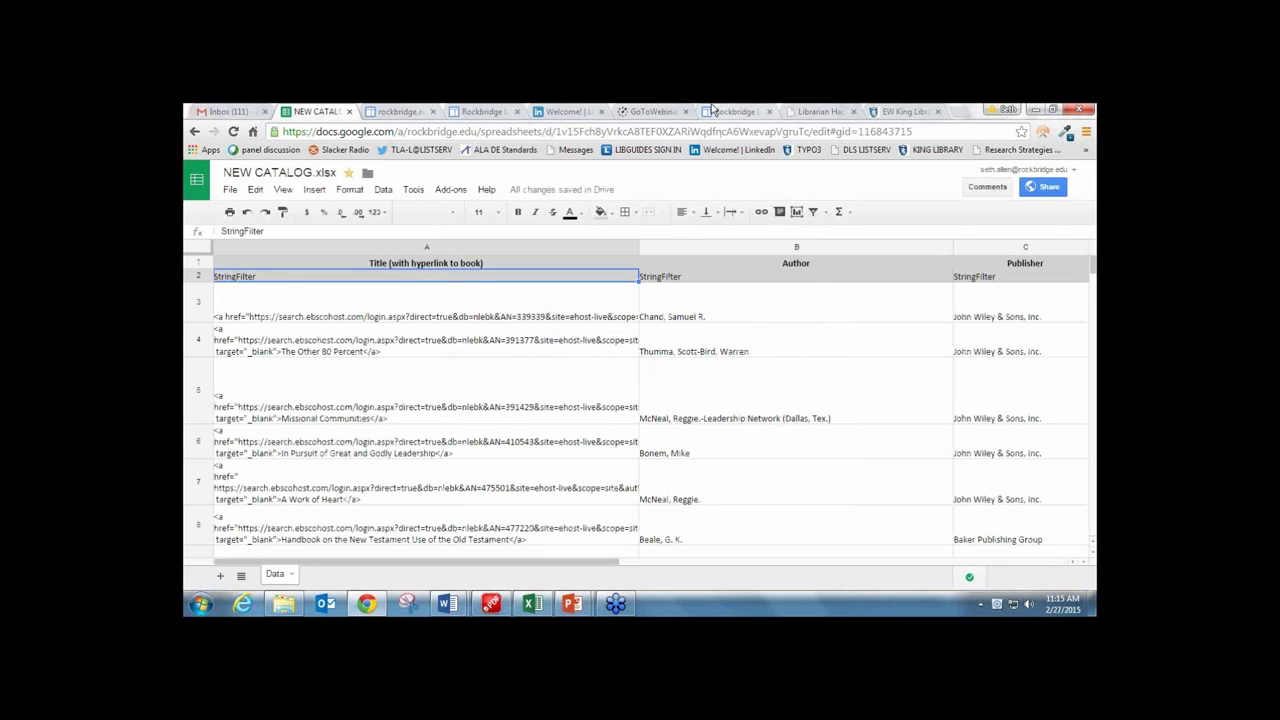
# View the catalog table on the live Rockbridge library page, and go to the BOOK FINDER page's editor.
pyautogui.click(735, 111)
pyautogui.scroll(5, 705, 288)
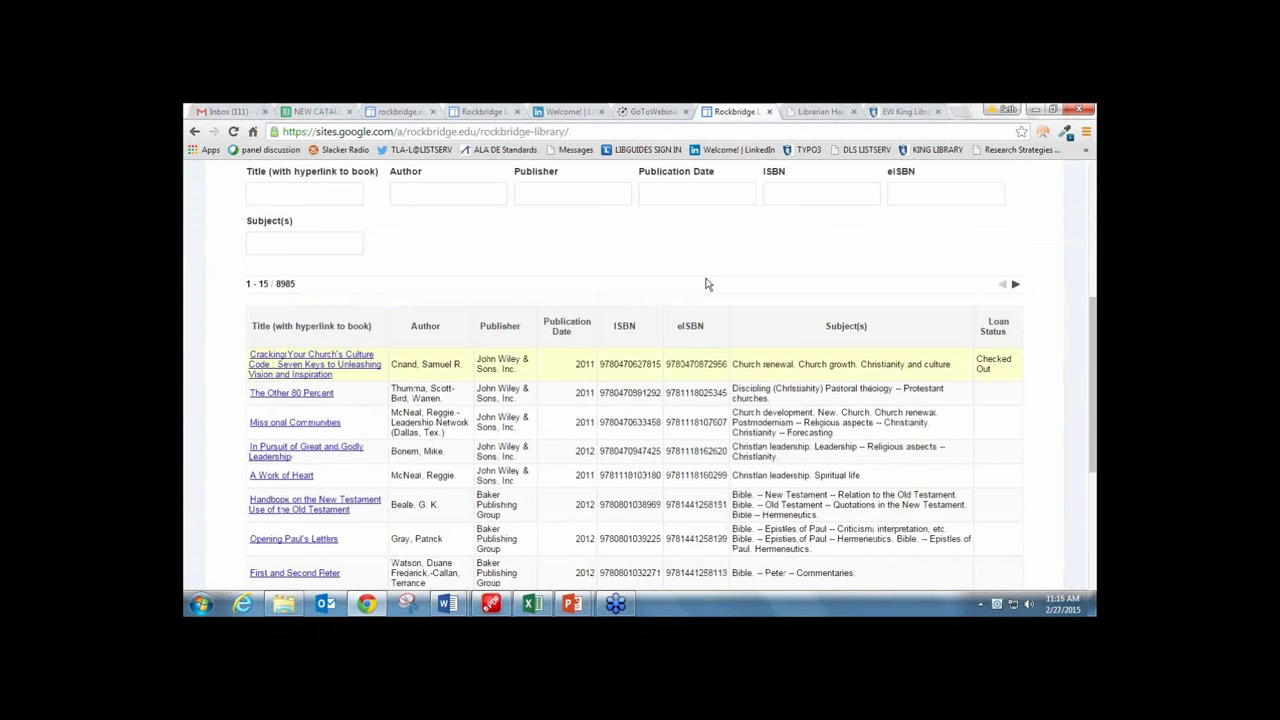
pyautogui.click(483, 111)
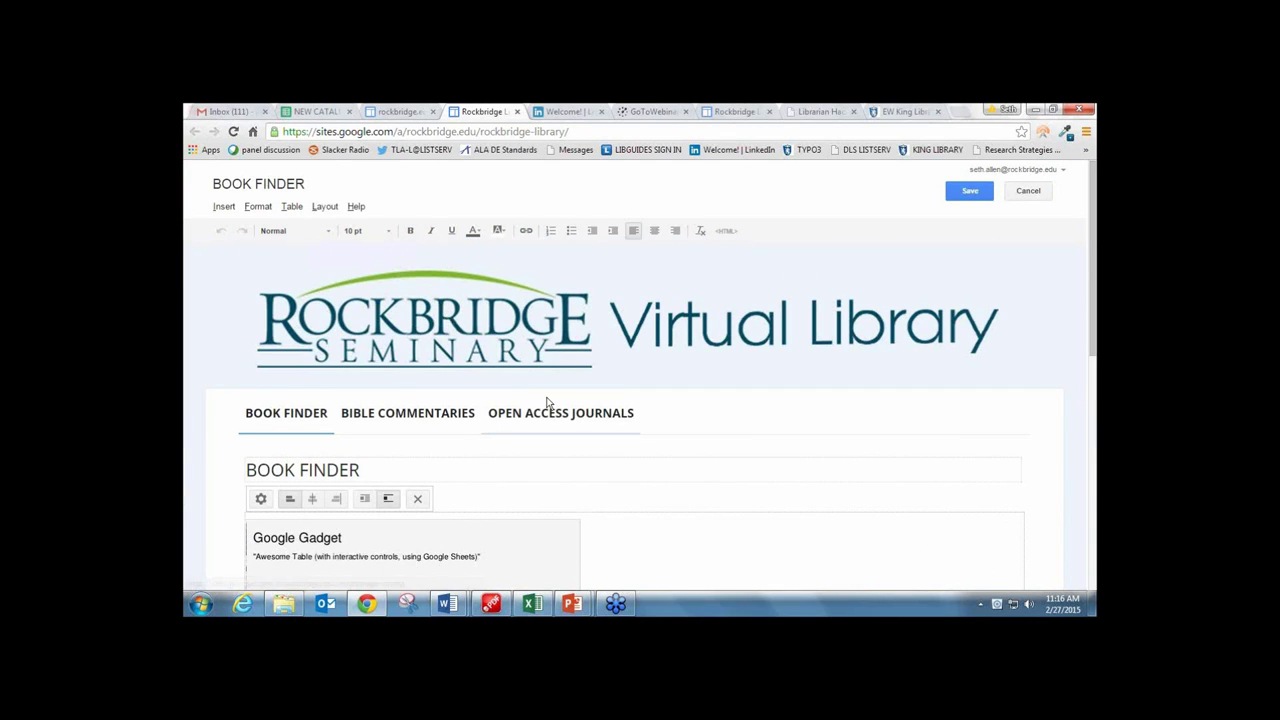
pyautogui.scroll(-1, 547, 403)
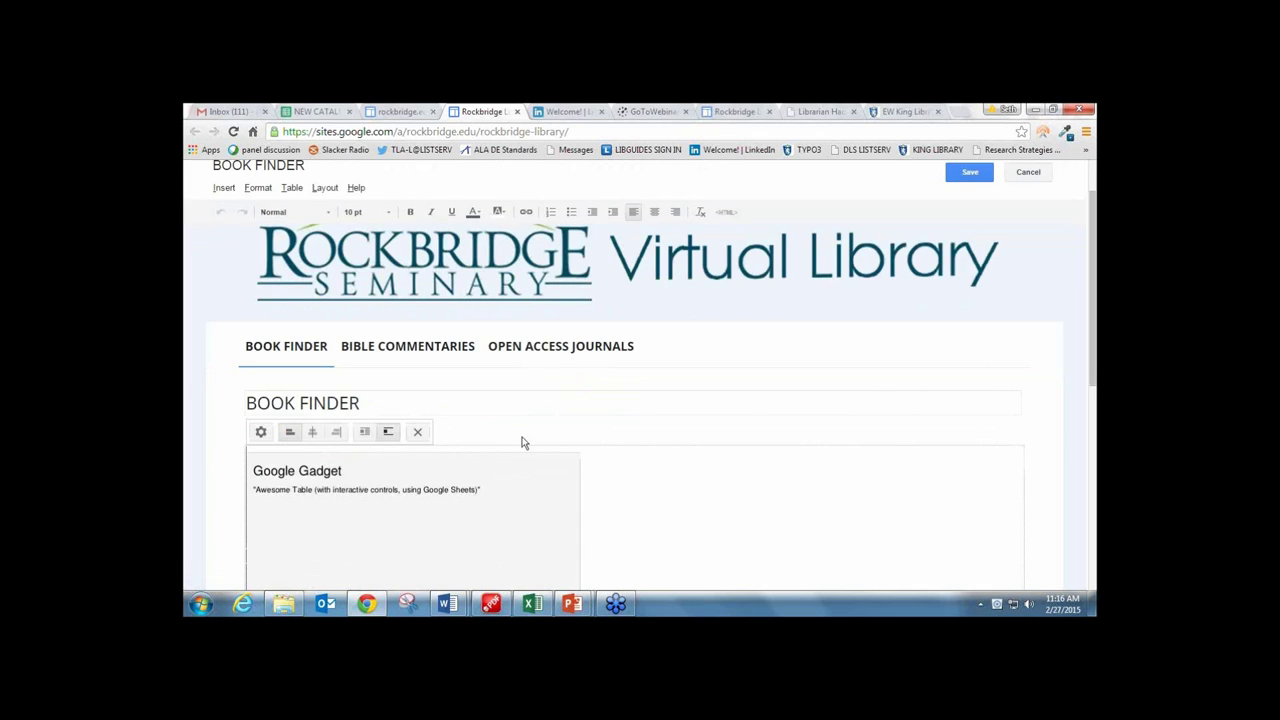
pyautogui.scroll(1, 537, 403)
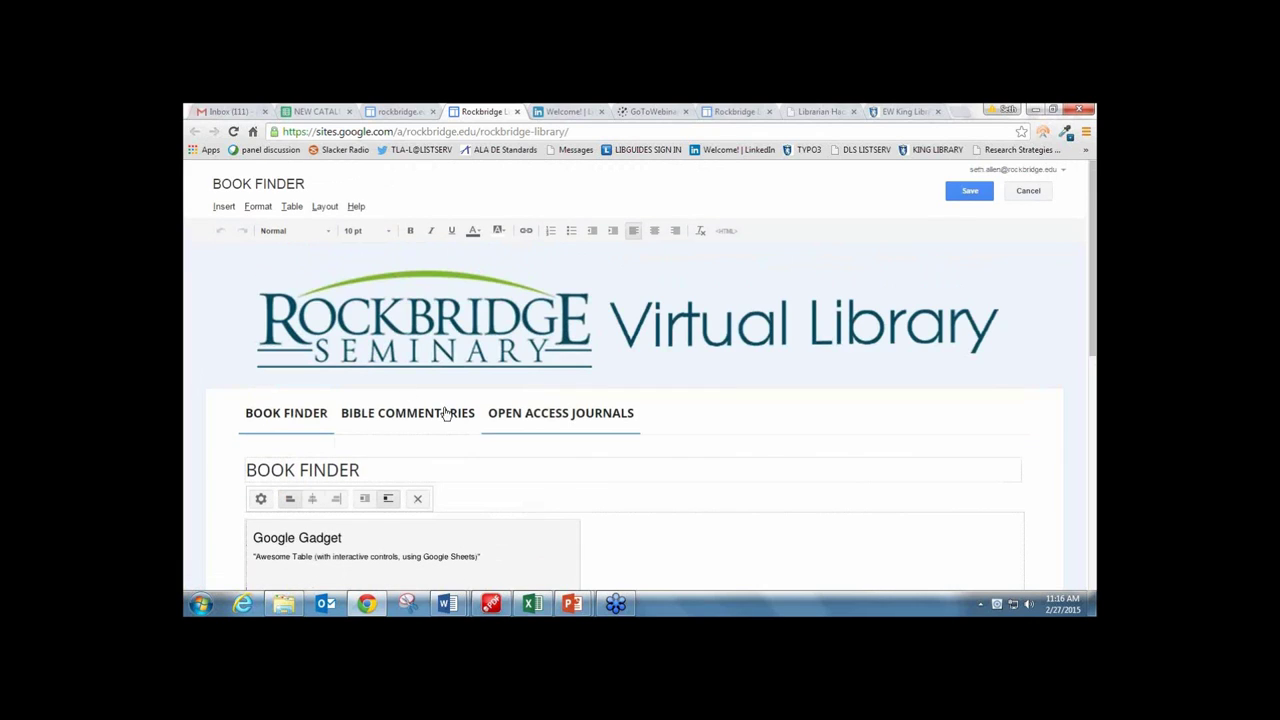
# Check the setup of the existing Awesome Table gadget on the BOOK FINDER page and close it unchanged.
pyautogui.click(319, 208)
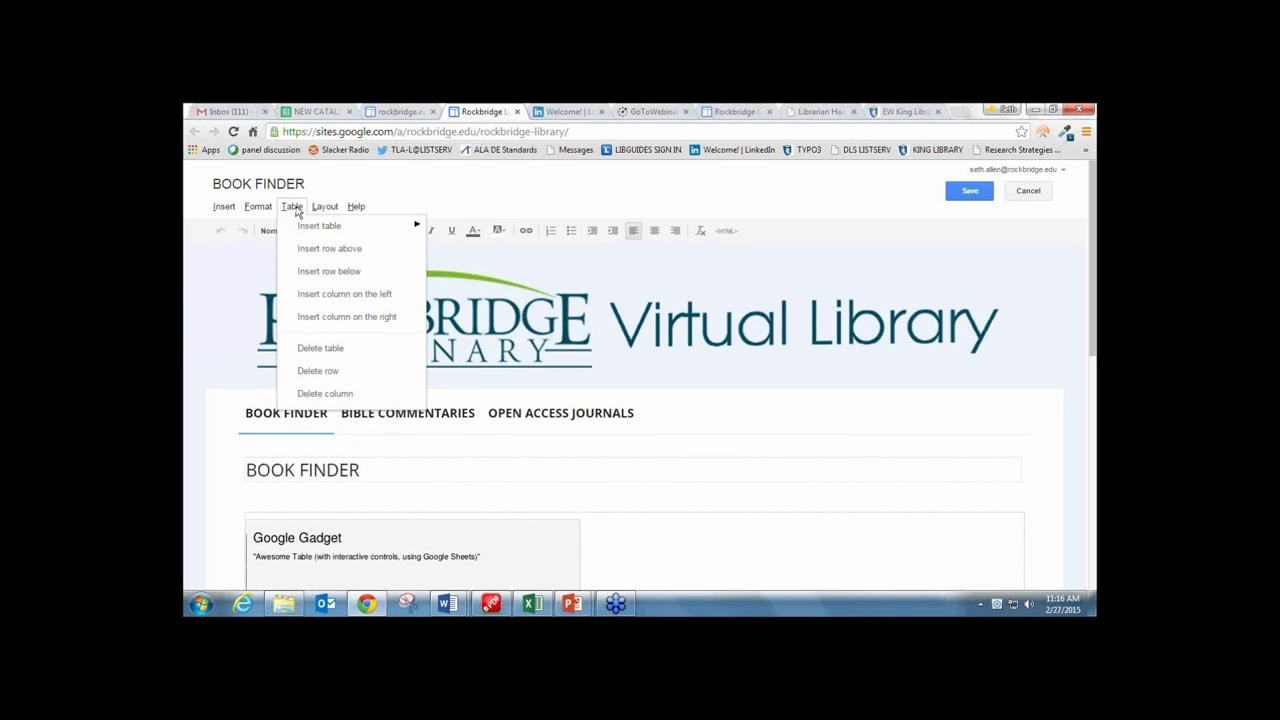
pyautogui.moveTo(356, 207)
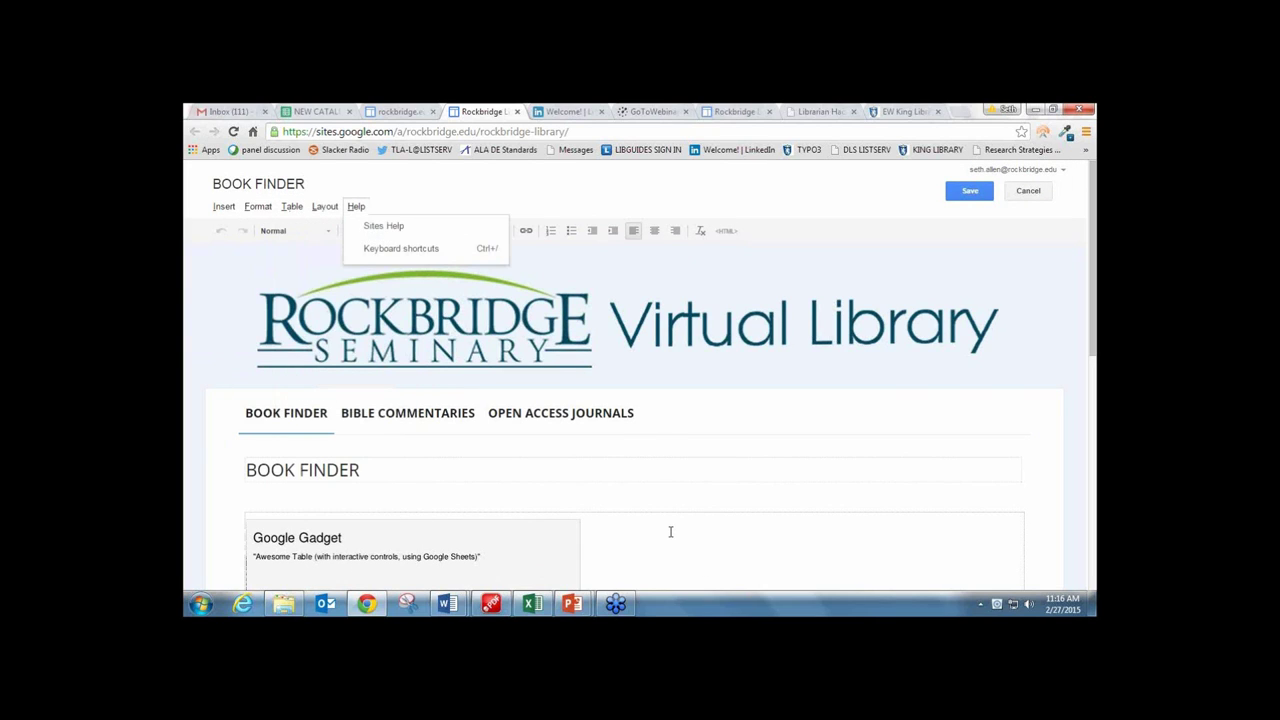
pyautogui.scroll(-2, 600, 480)
pyautogui.click(523, 446)
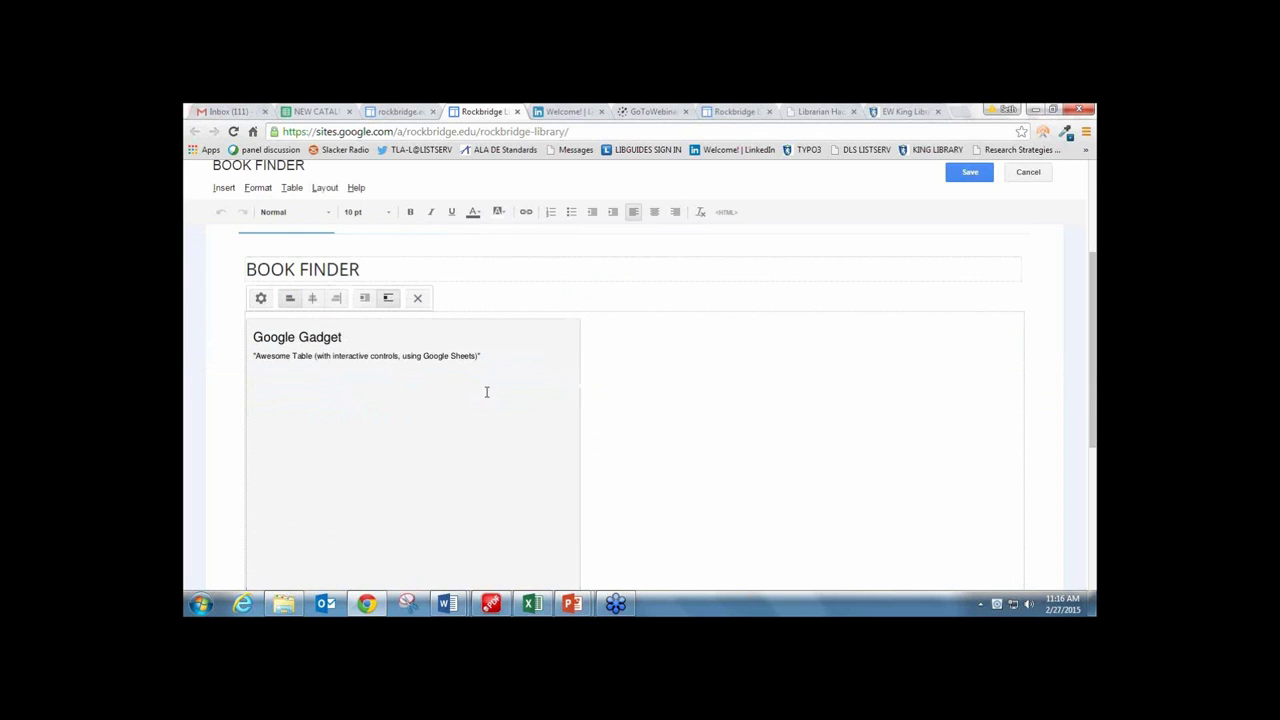
pyautogui.click(262, 299)
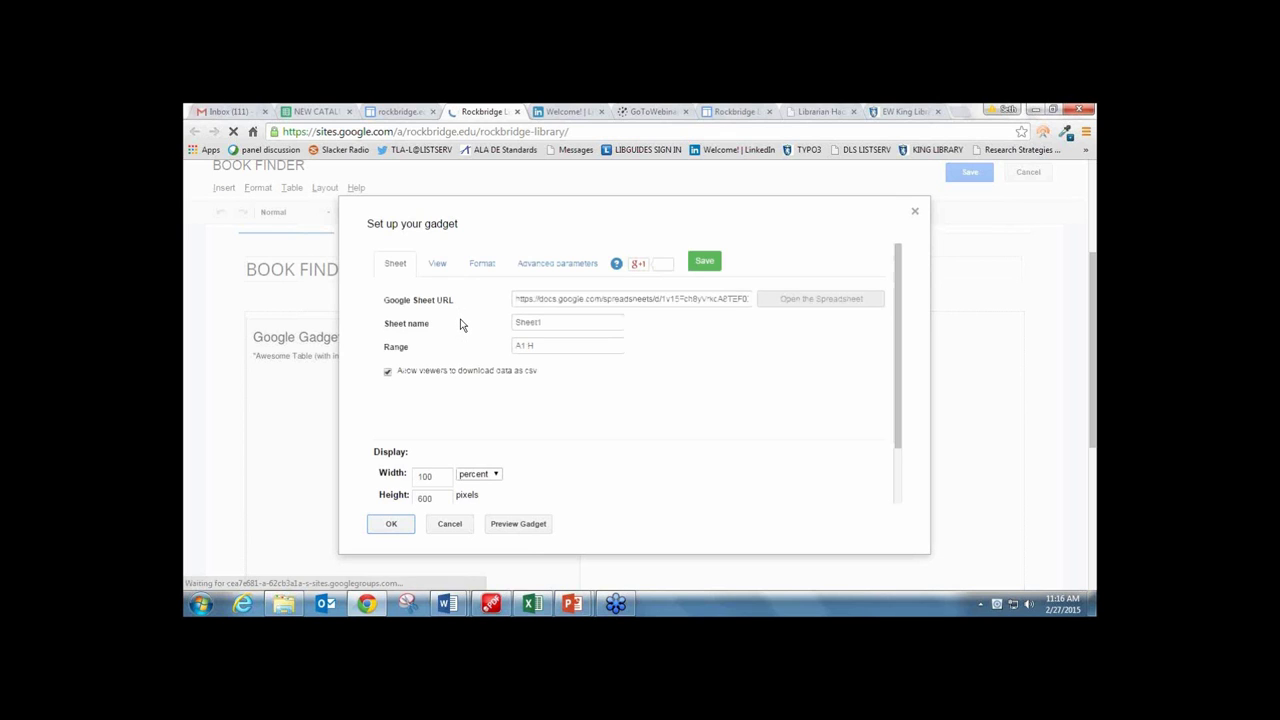
pyautogui.click(915, 215)
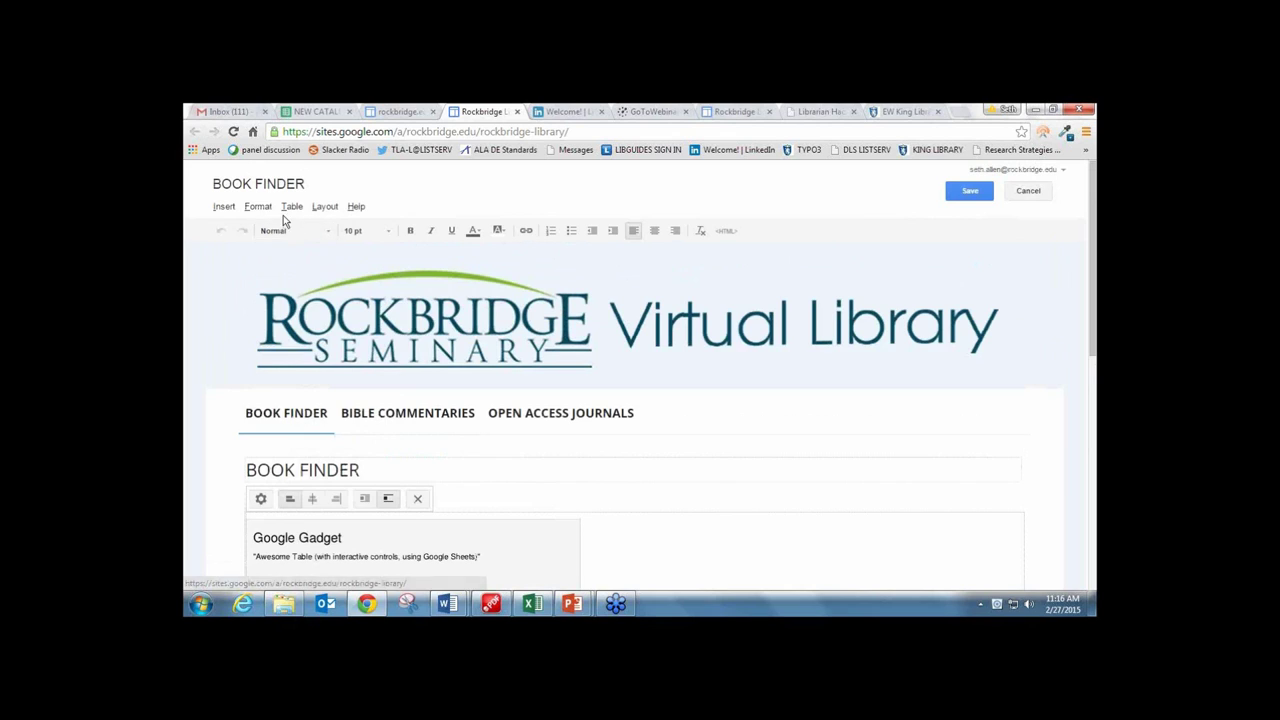
# Save the BOOK FINDER page and reopen it for editing.
pyautogui.click(260, 207)
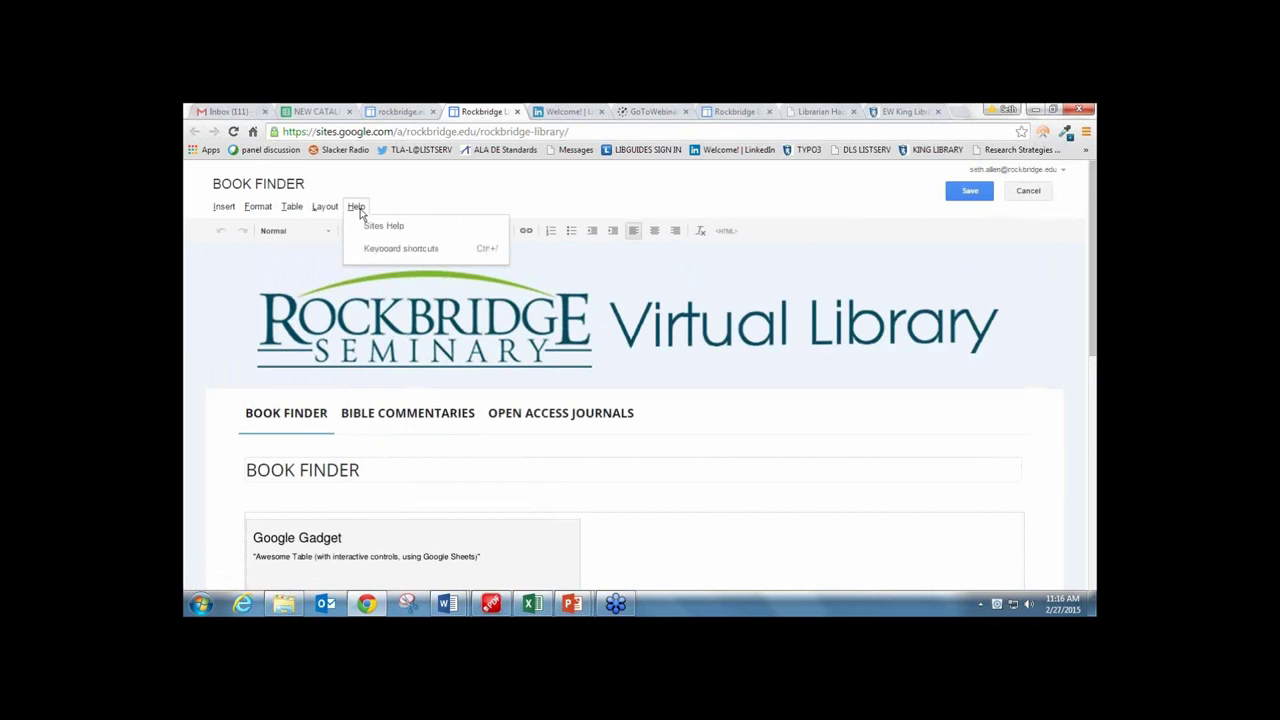
pyautogui.moveTo(330, 208)
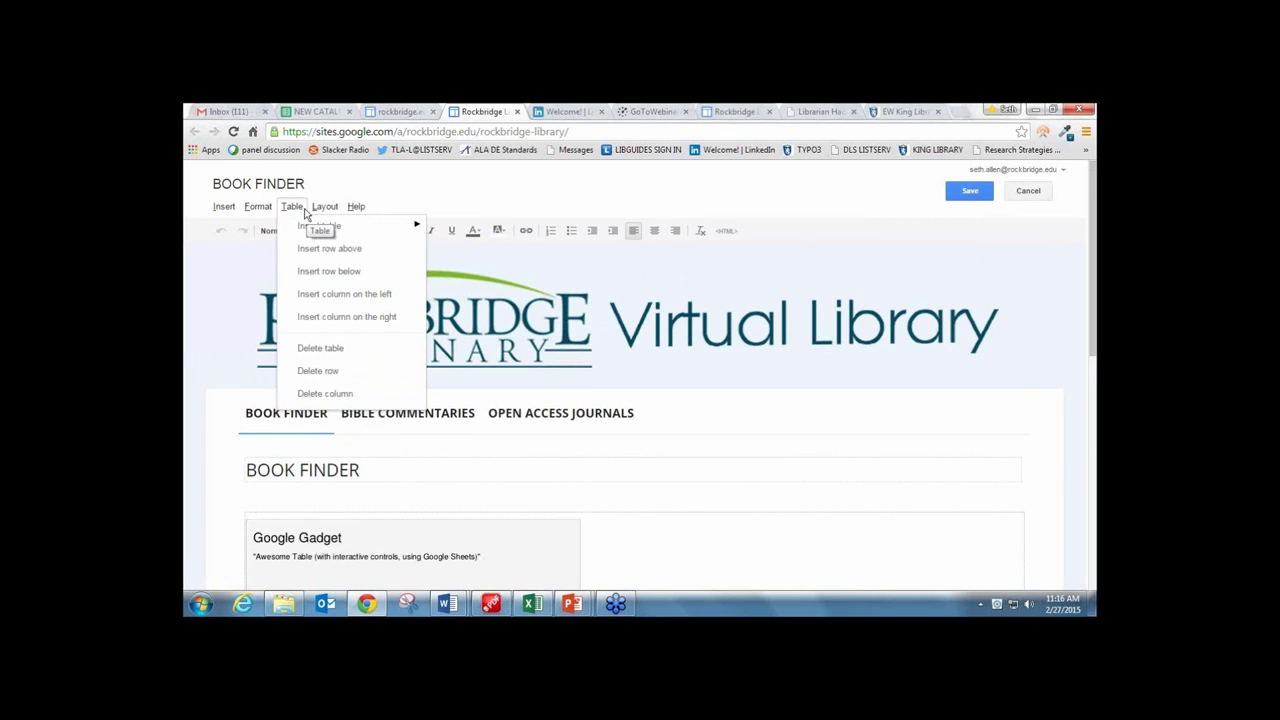
pyautogui.click(967, 201)
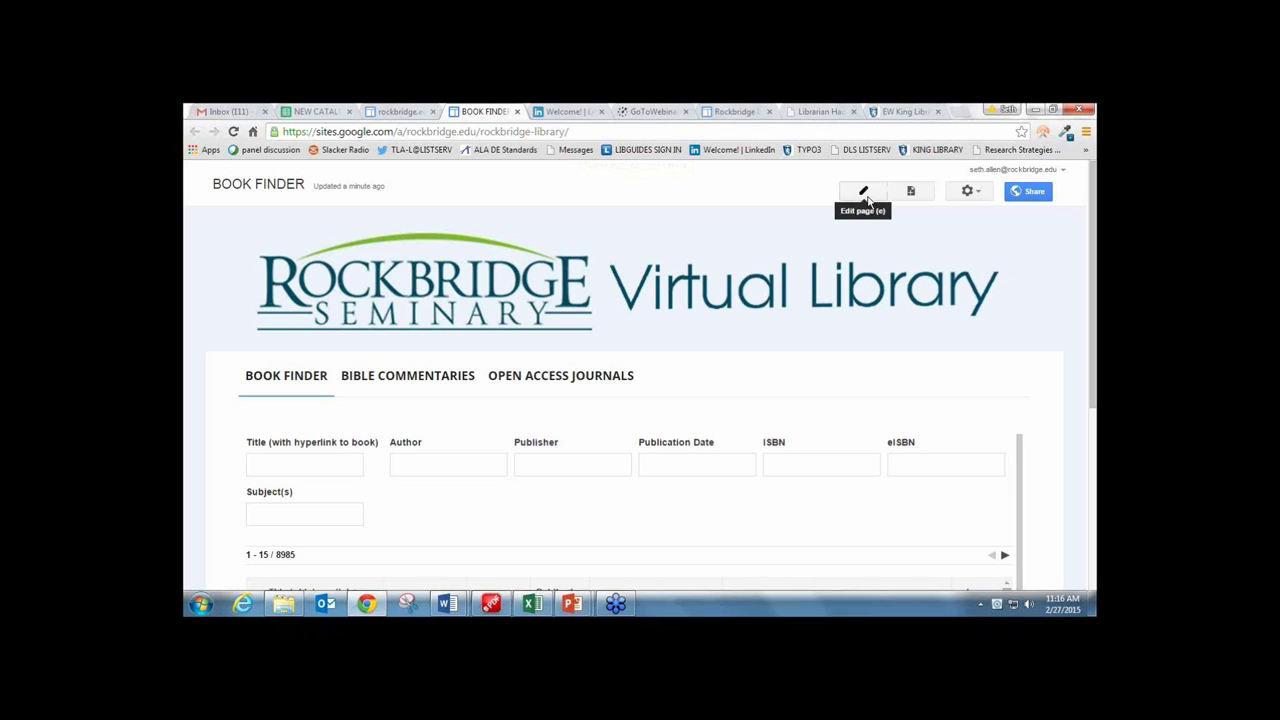
pyautogui.click(865, 193)
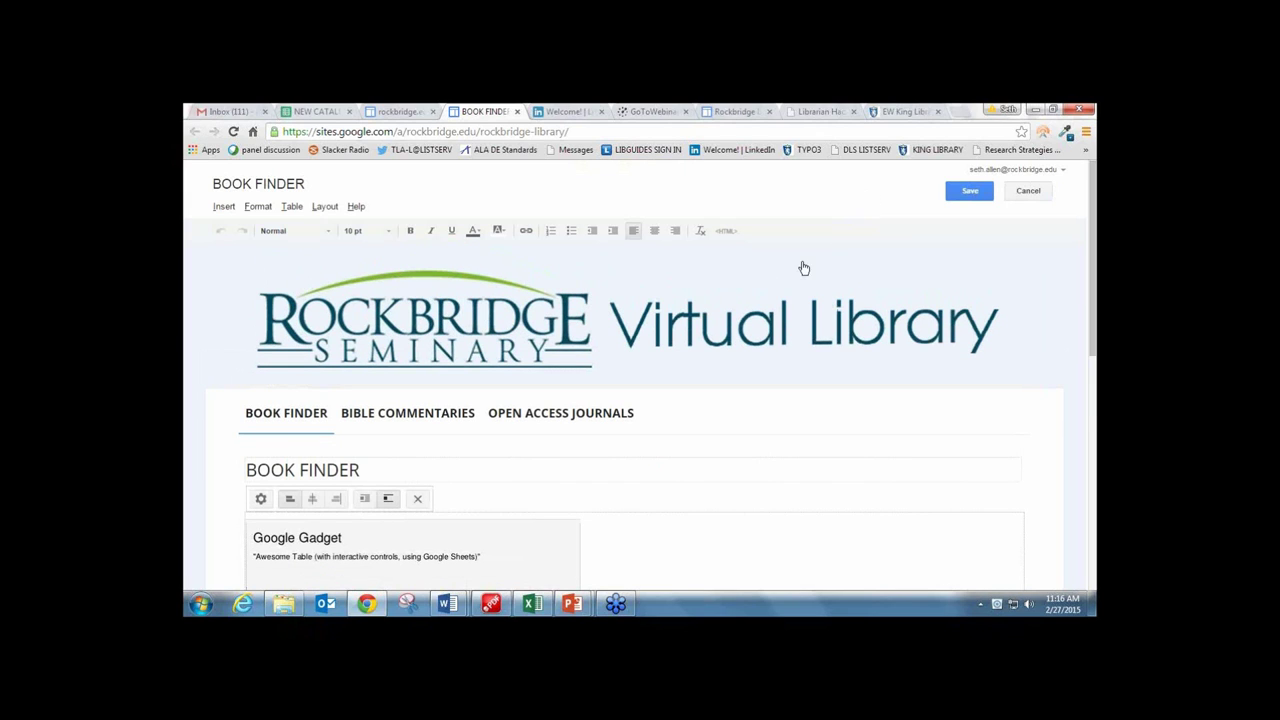
pyautogui.click(226, 212)
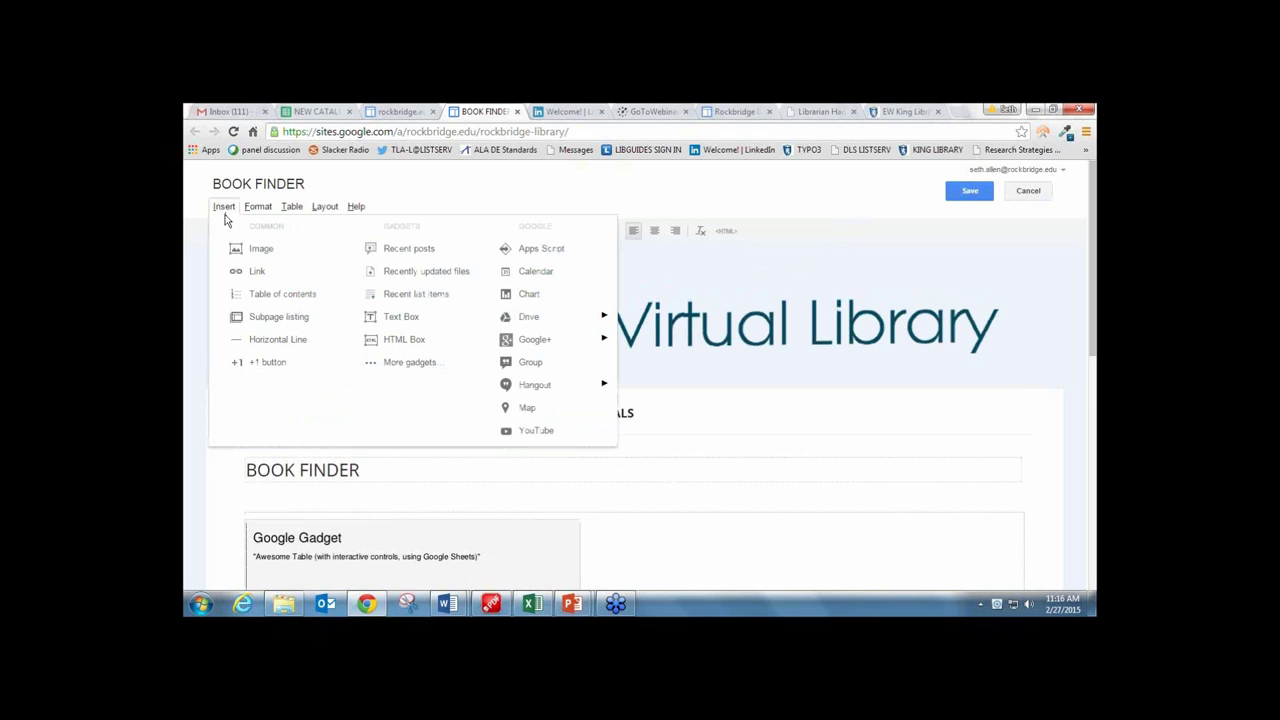
pyautogui.click(422, 368)
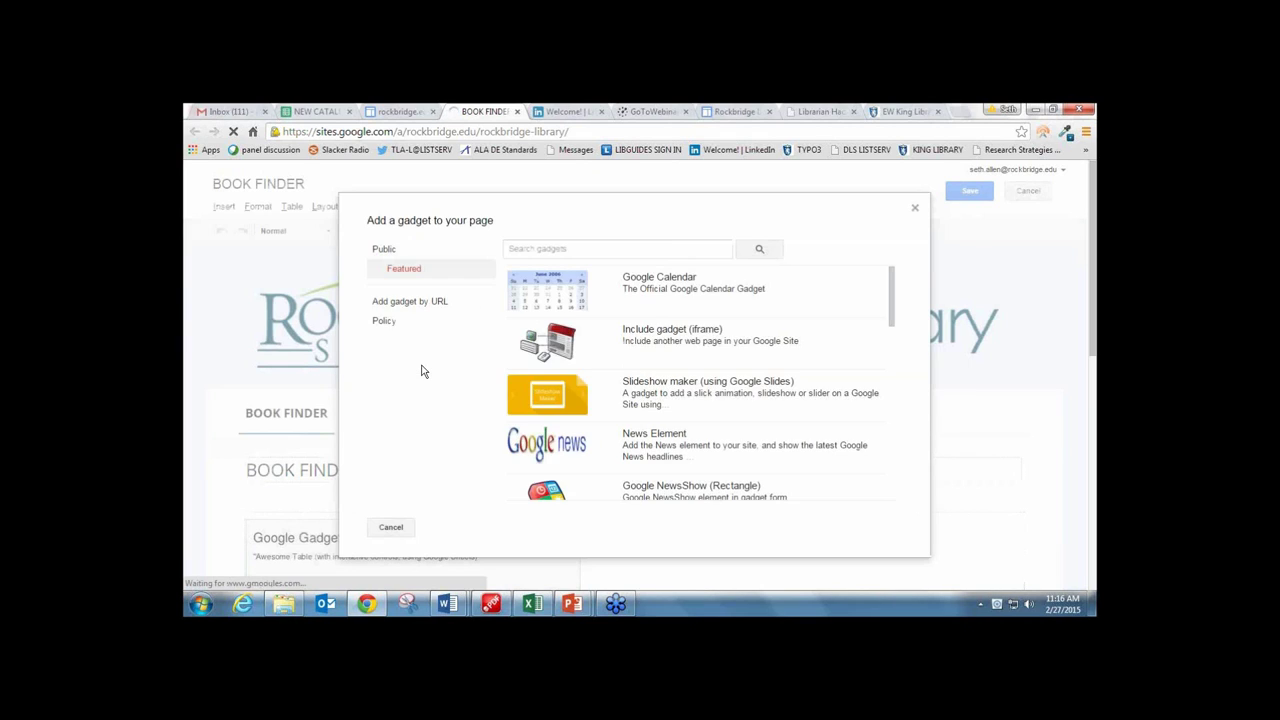
pyautogui.scroll(-5, 780, 425)
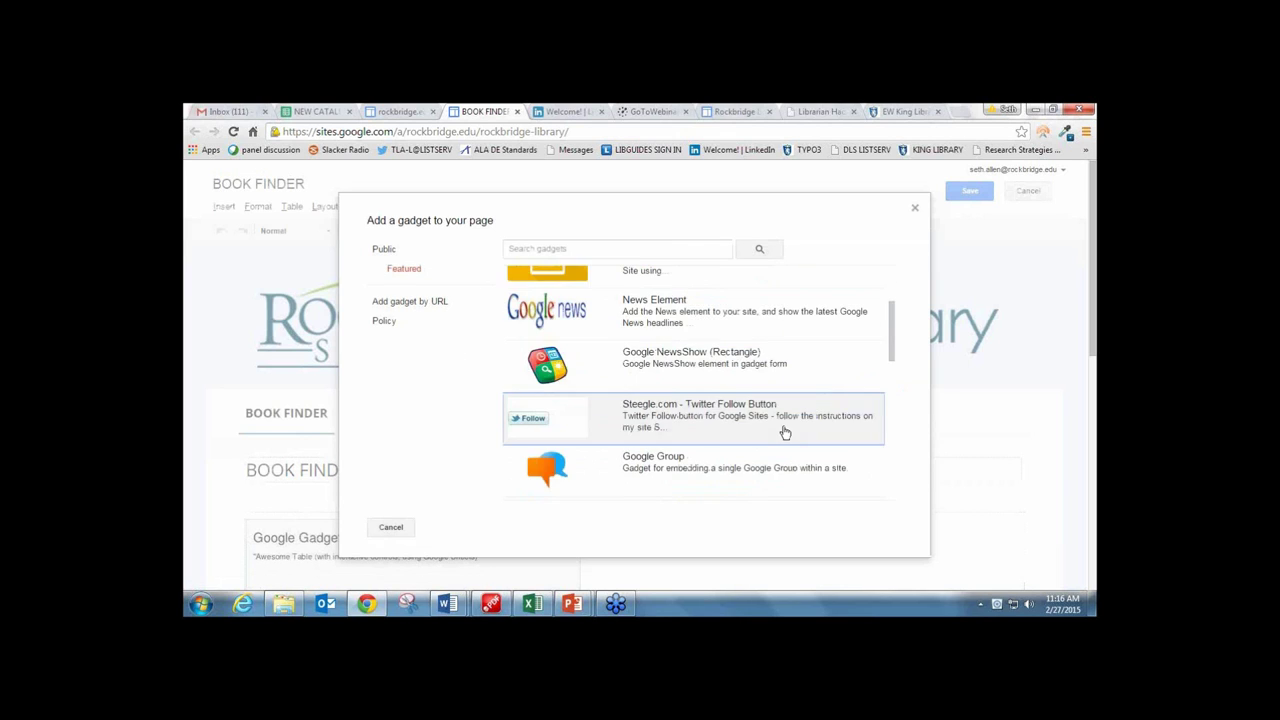
pyautogui.scroll(-10, 785, 438)
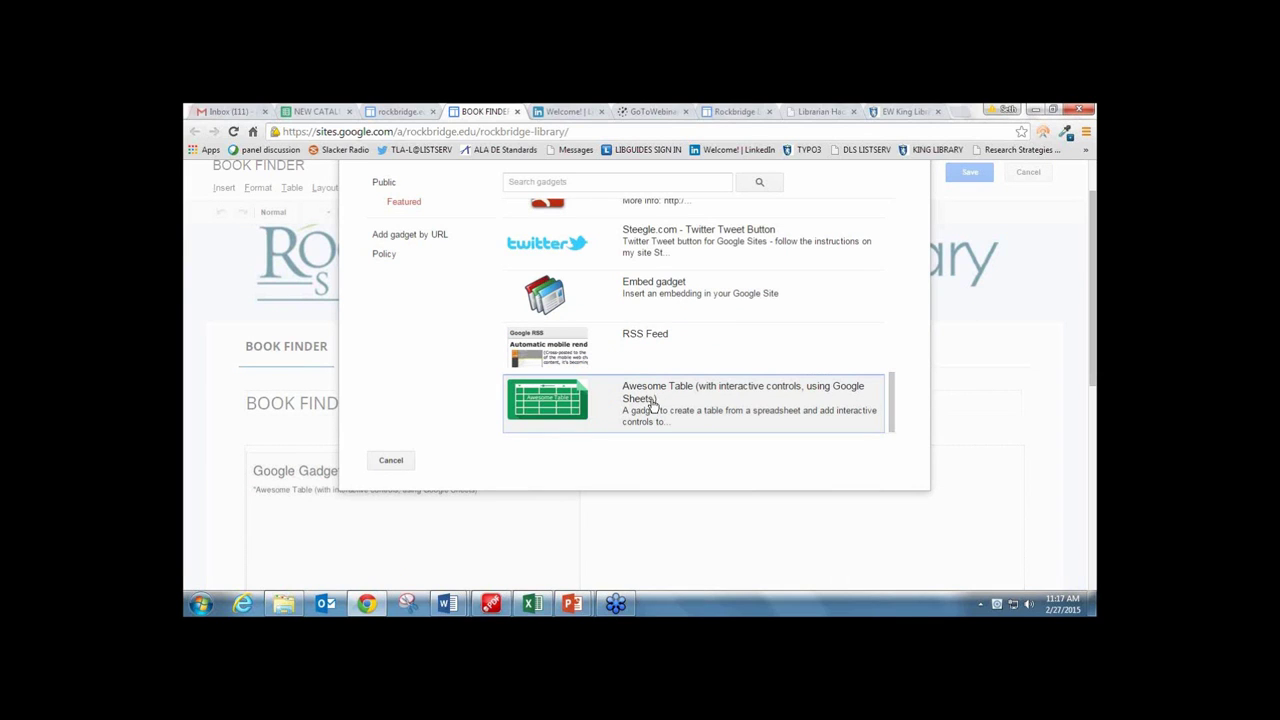
pyautogui.click(655, 403)
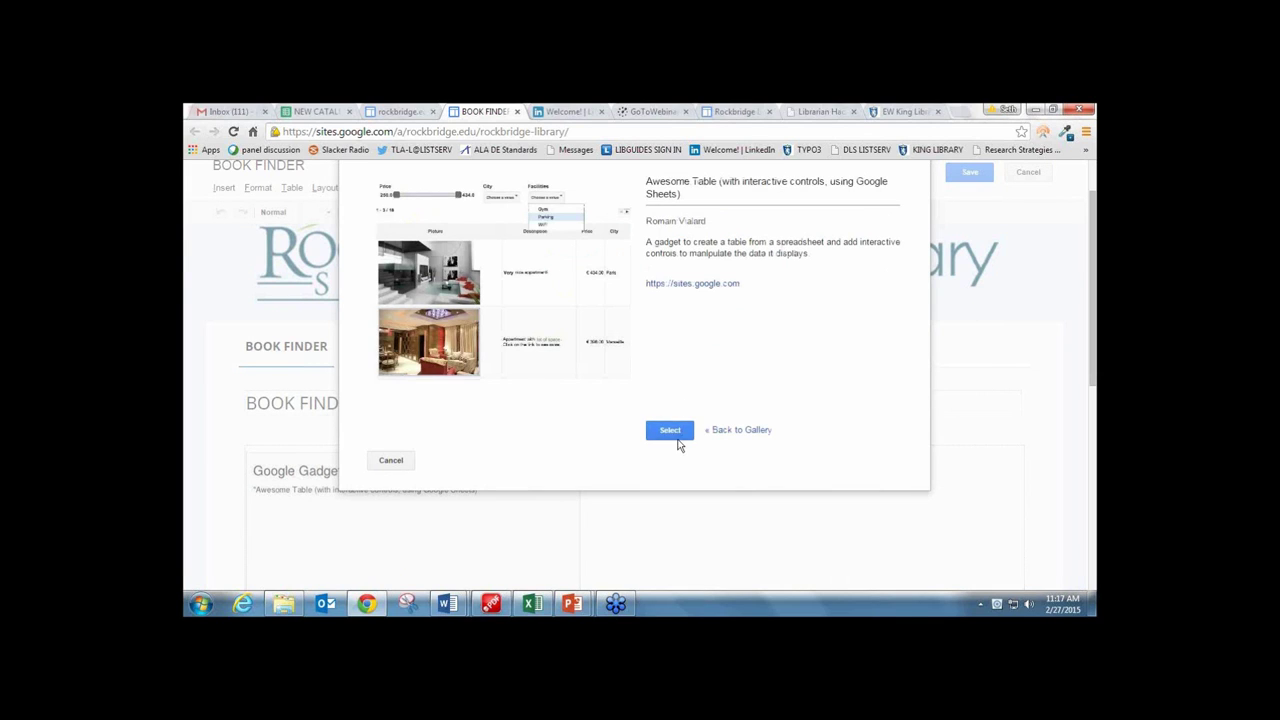
pyautogui.click(670, 431)
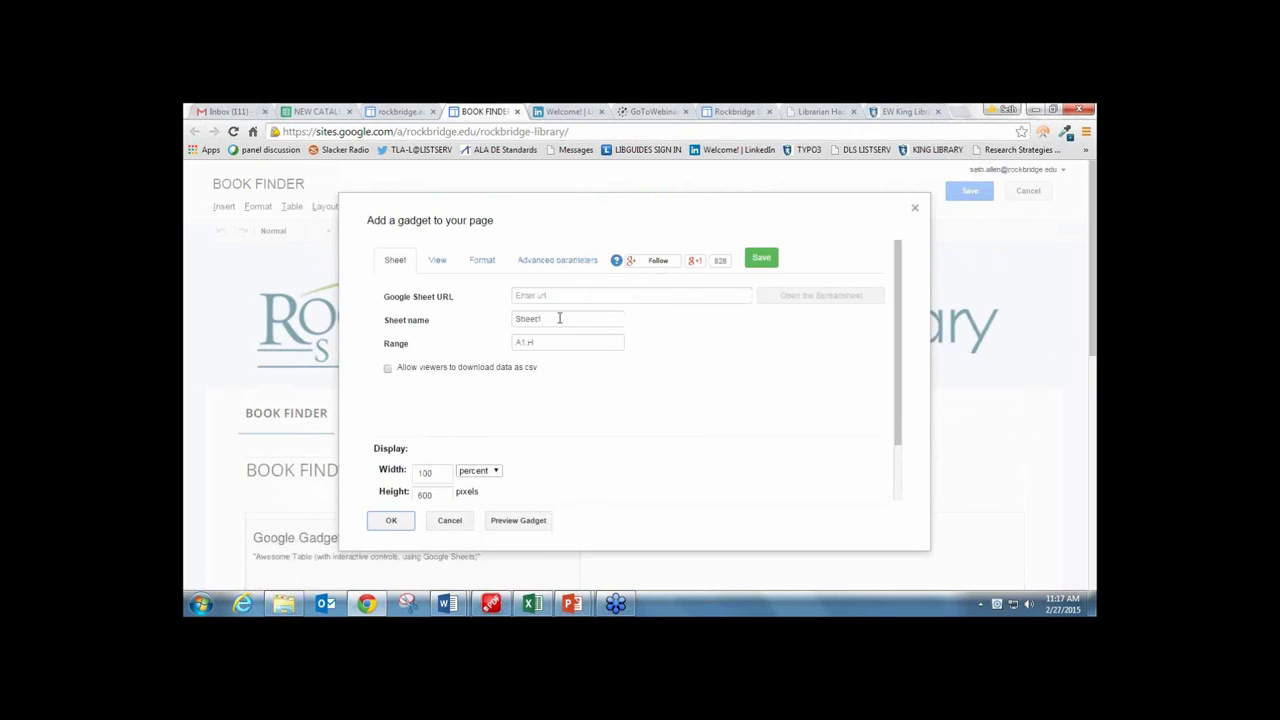
pyautogui.click(450, 521)
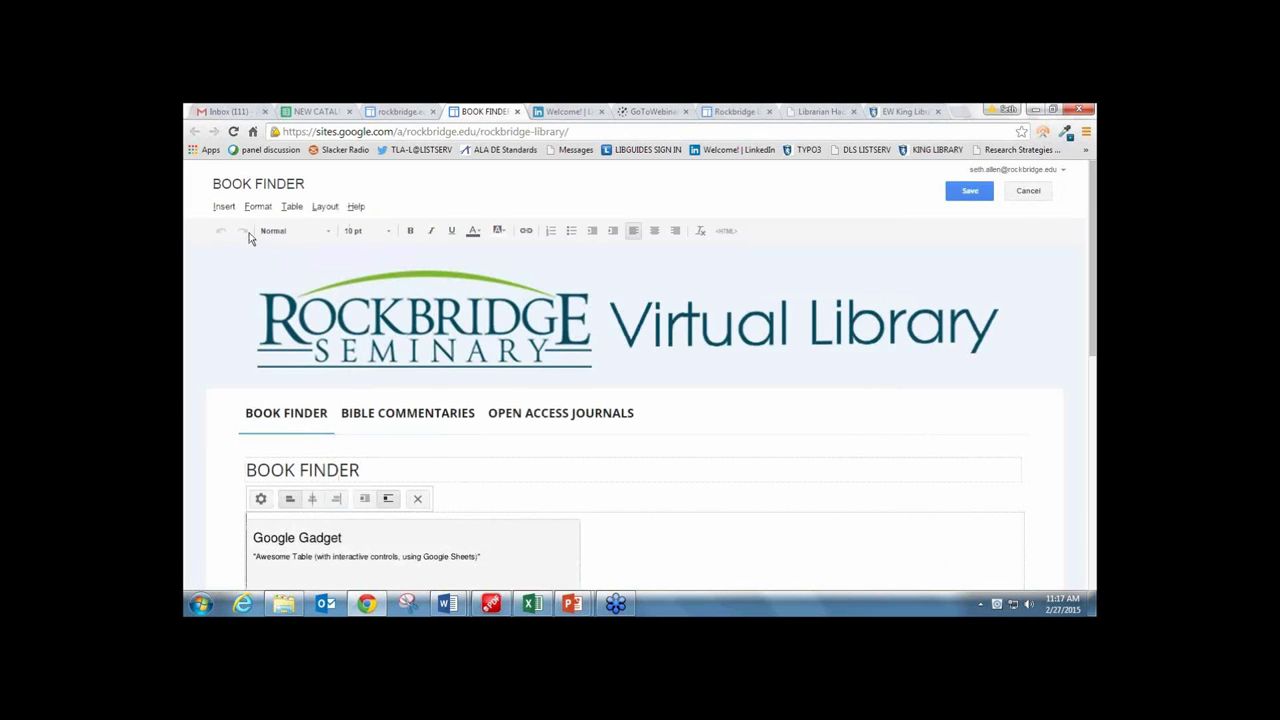
# Select the Awesome Table gadget (with interactive controls, using Google Sheets) for the BOOK FINDER page and open its setup.
pyautogui.click(224, 207)
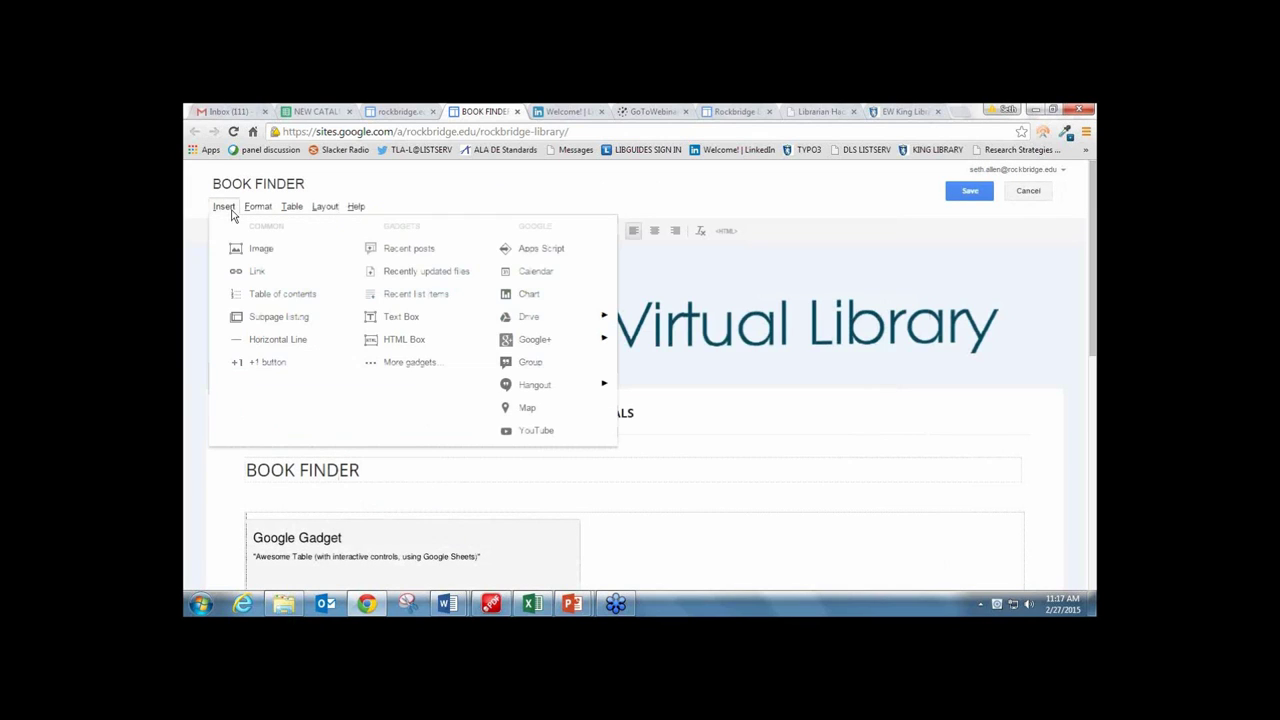
pyautogui.click(412, 365)
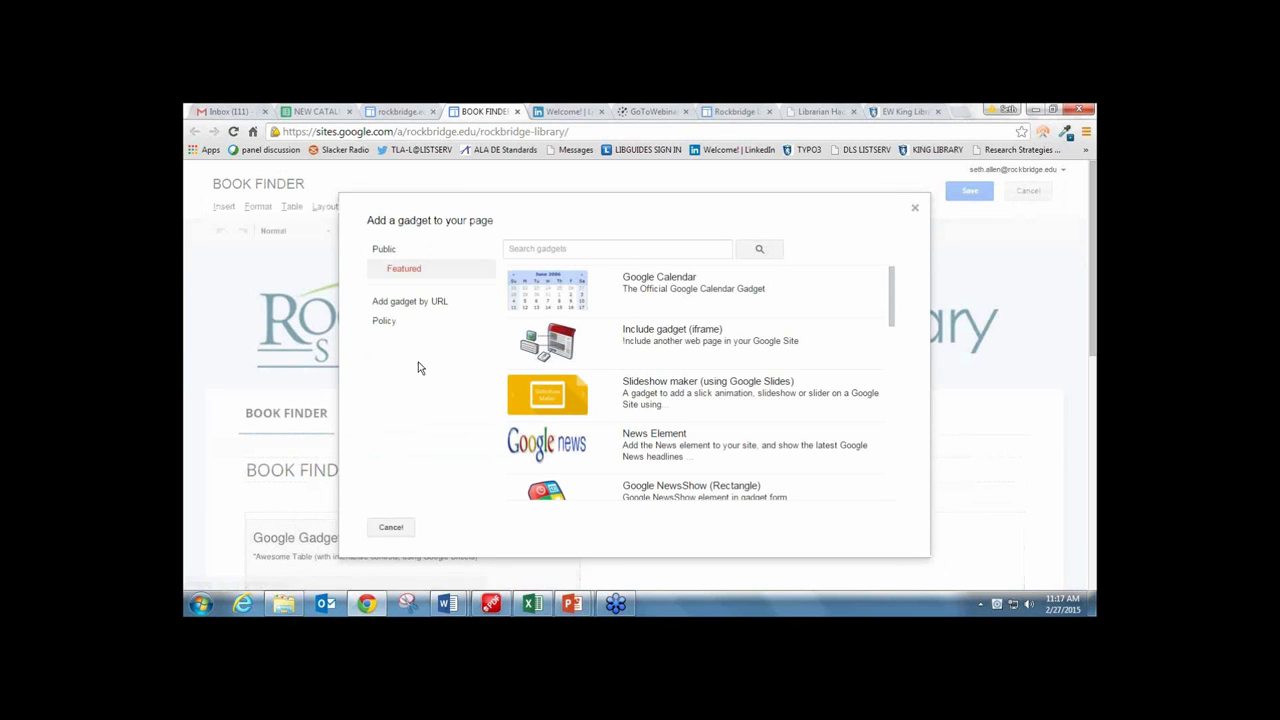
pyautogui.scroll(-3, 781, 385)
pyautogui.scroll(-5, 783, 395)
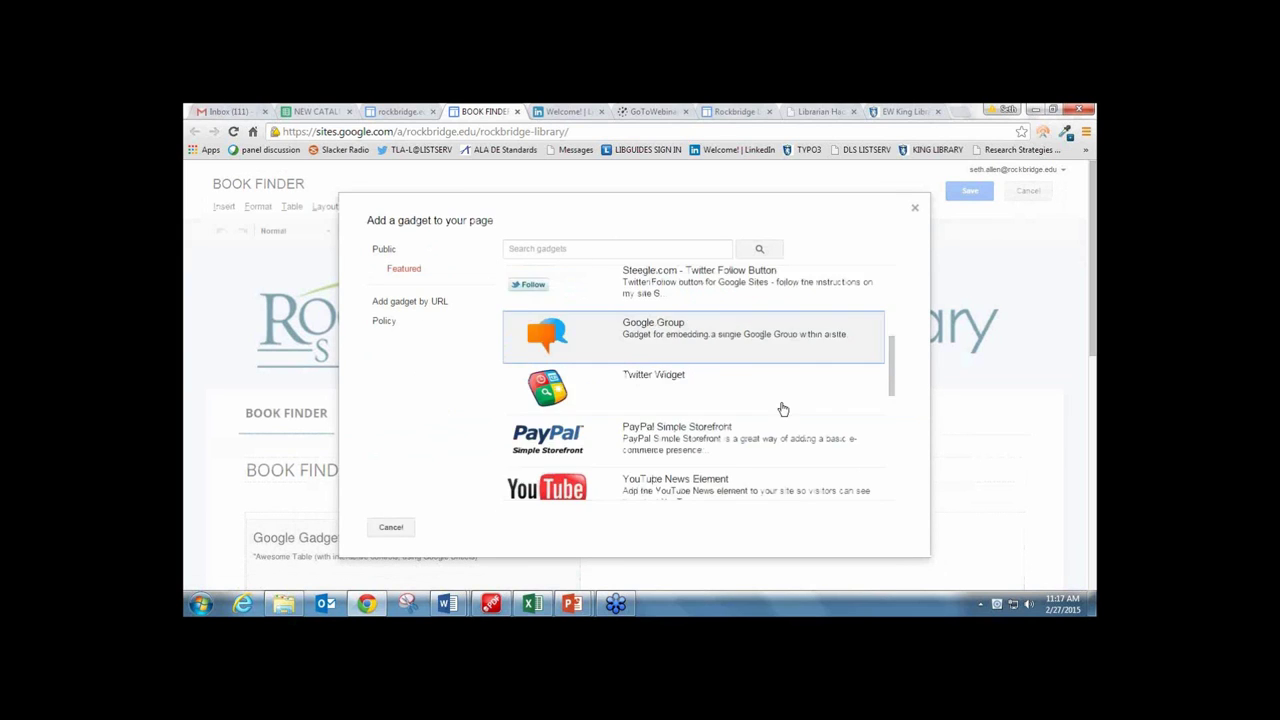
pyautogui.scroll(-2, 737, 474)
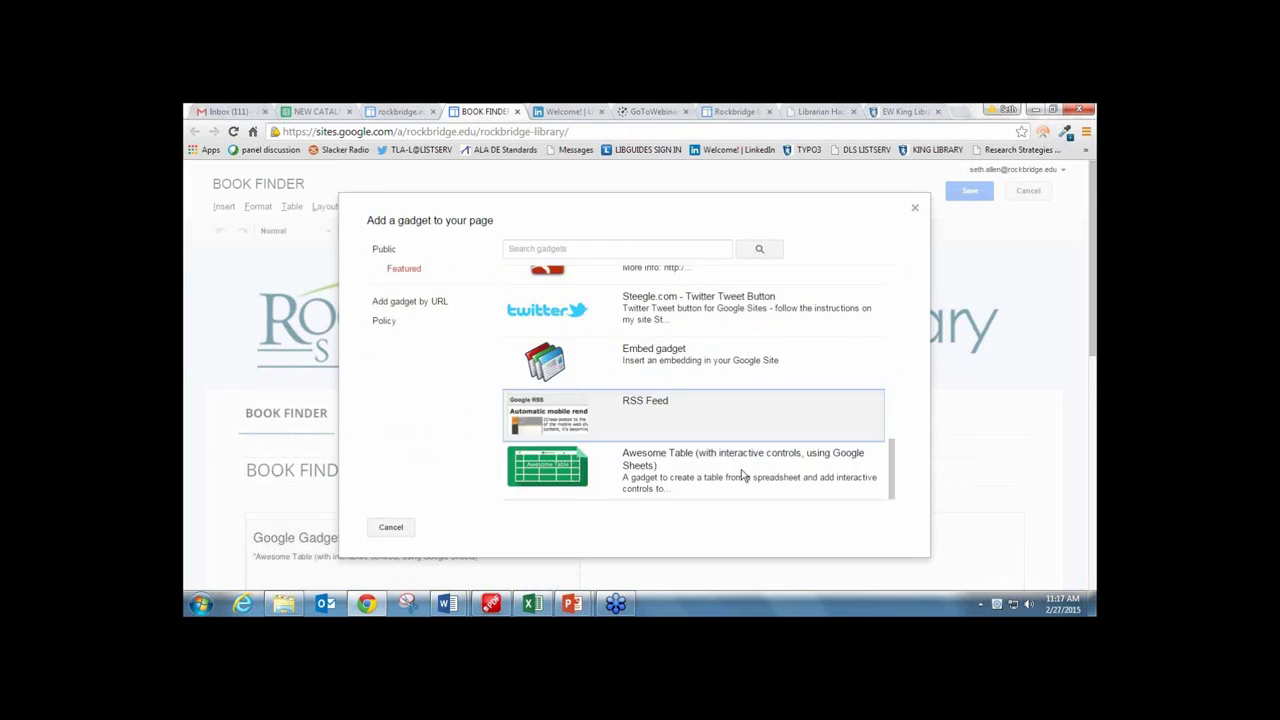
pyautogui.click(695, 406)
pyautogui.click(680, 430)
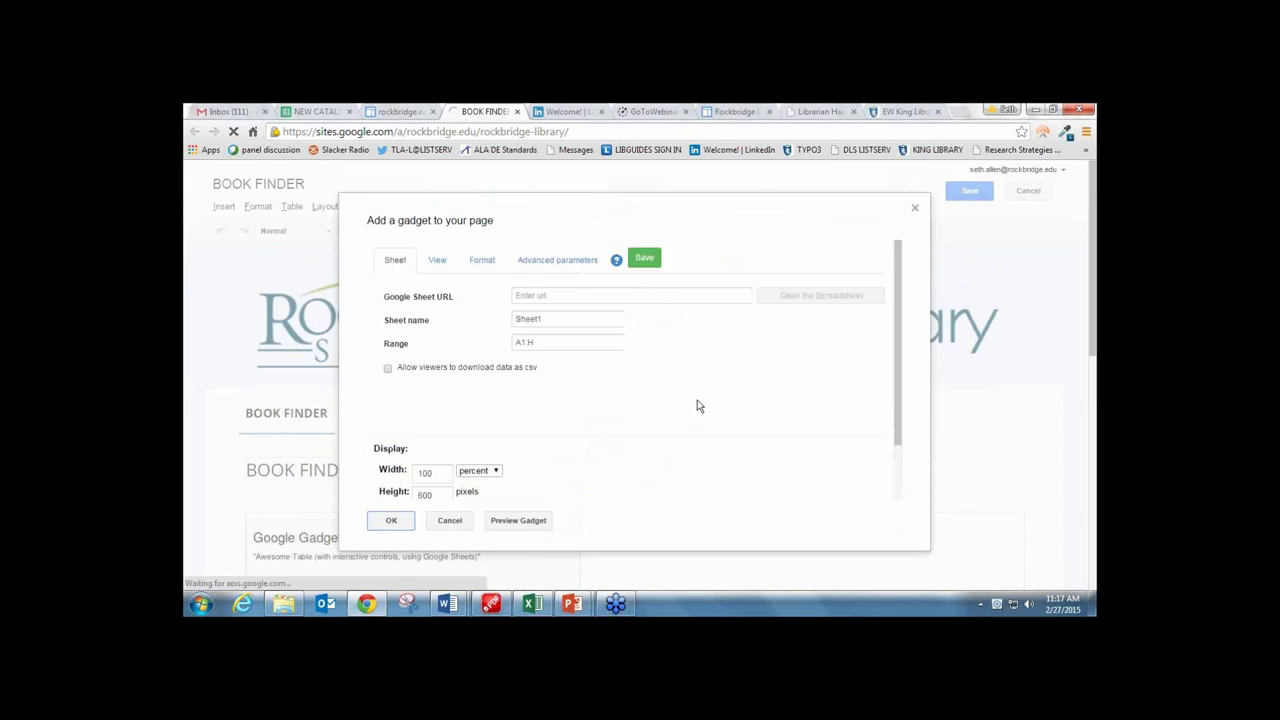
# Paste the catalog's sharing link as the gadget's Google Sheet URL and return to the NEW CATALOG.xlsx spreadsheet.
pyautogui.click(544, 296)
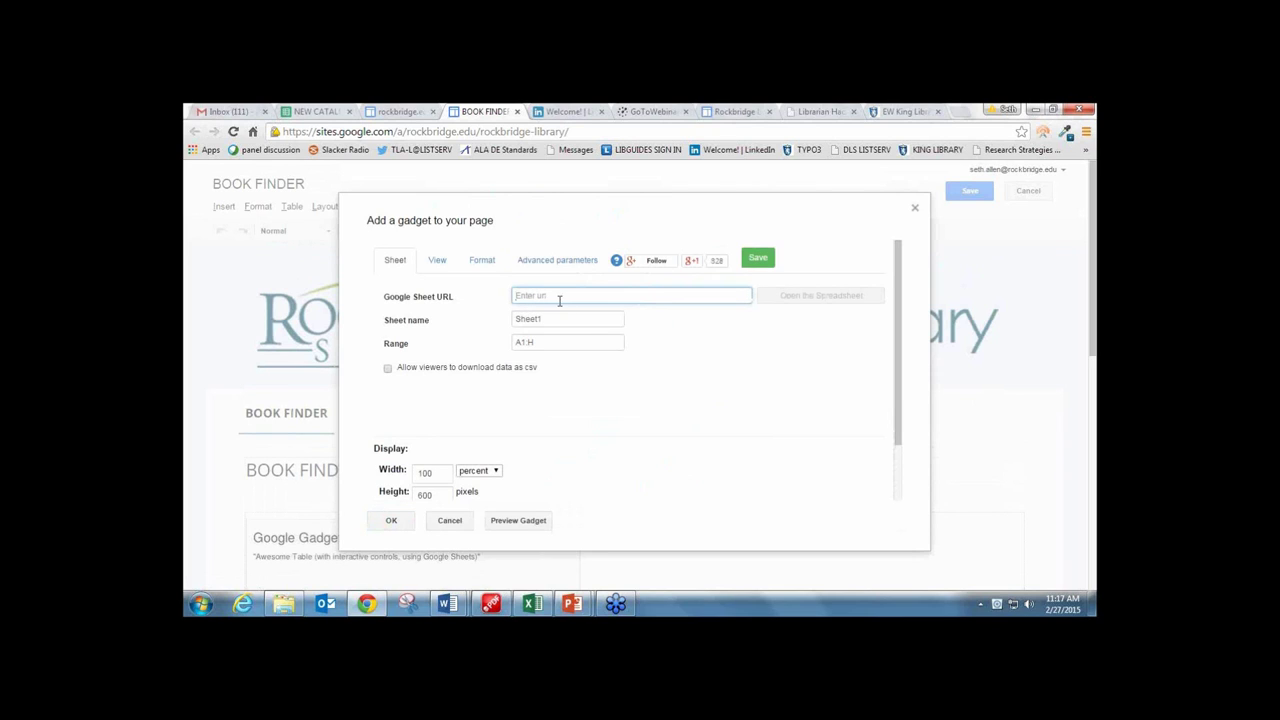
pyautogui.hotkey('ctrl', 'v')
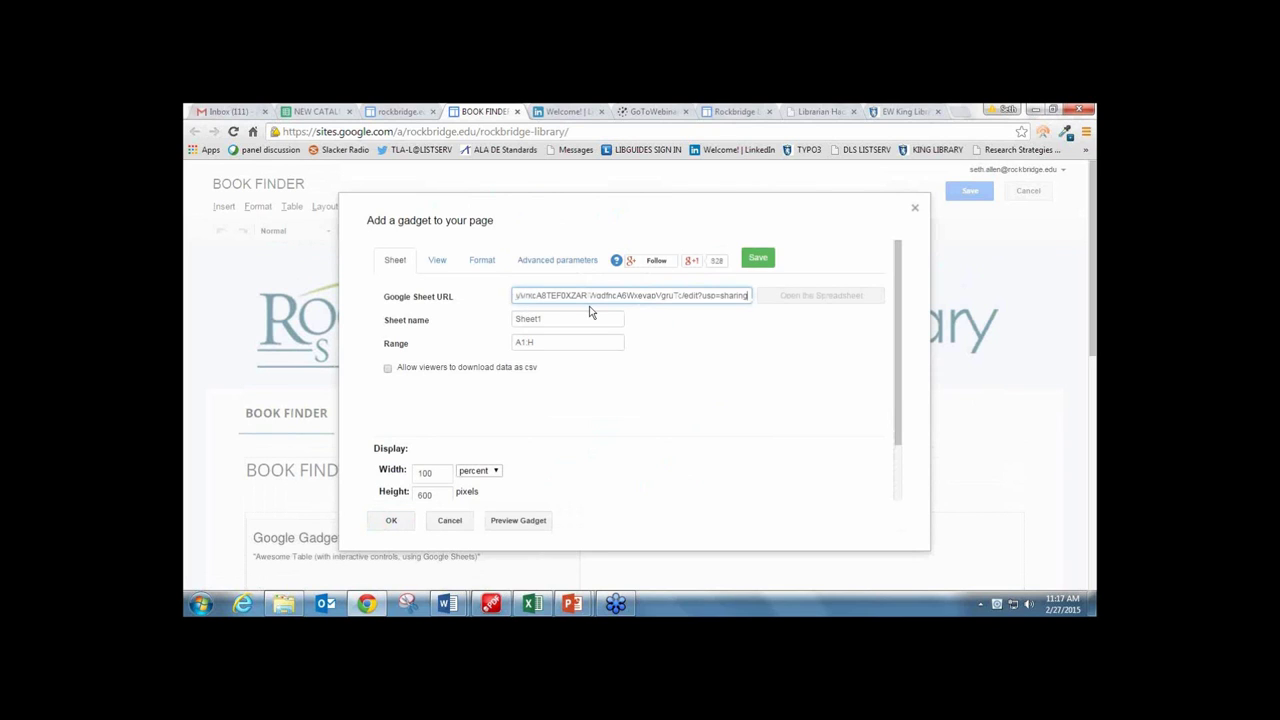
pyautogui.click(722, 338)
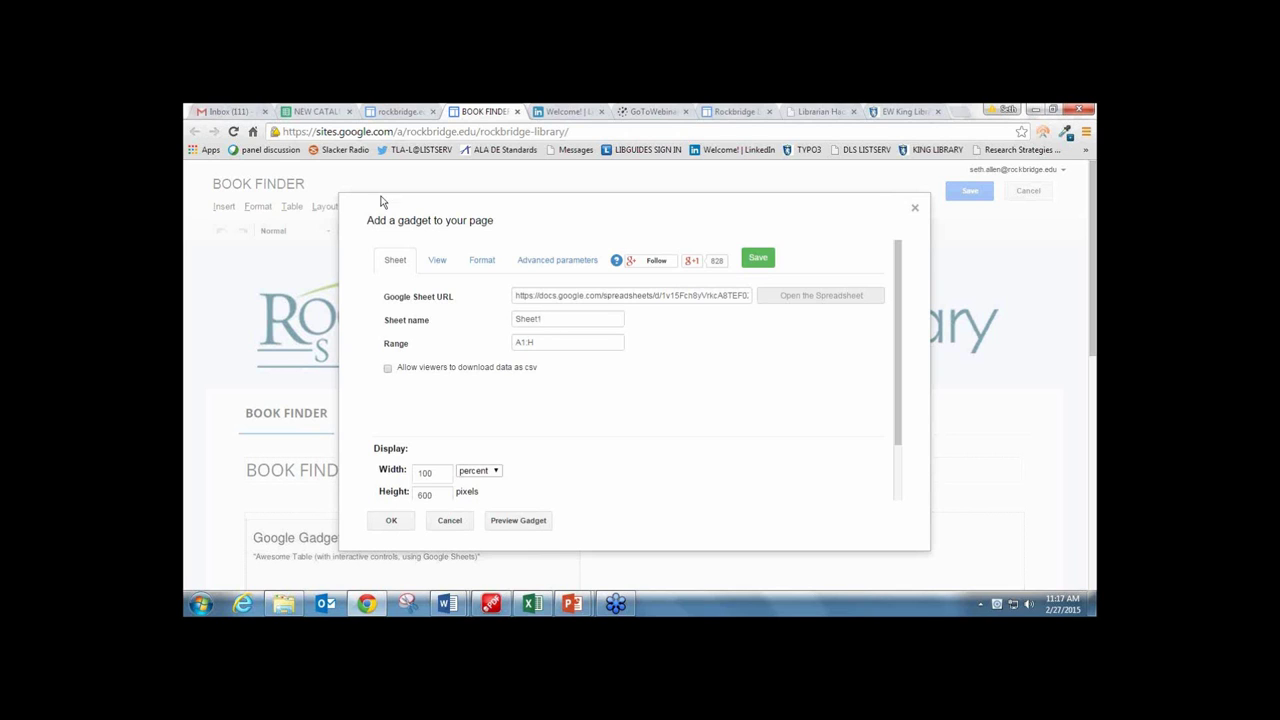
pyautogui.click(320, 111)
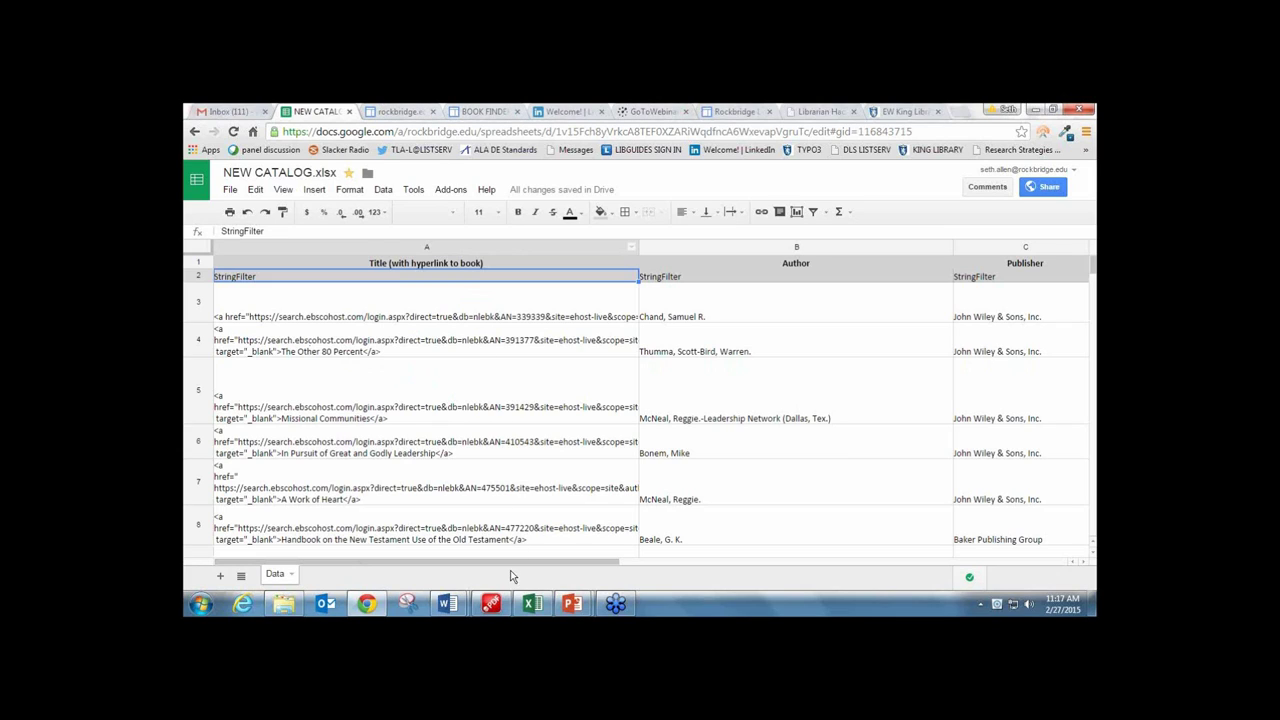
# Review the catalog sheet's columns through Loan Status and turn off the border and title display in the Awesome Table gadget's setup.
pyautogui.moveTo(508, 564); pyautogui.dragTo(925, 564)
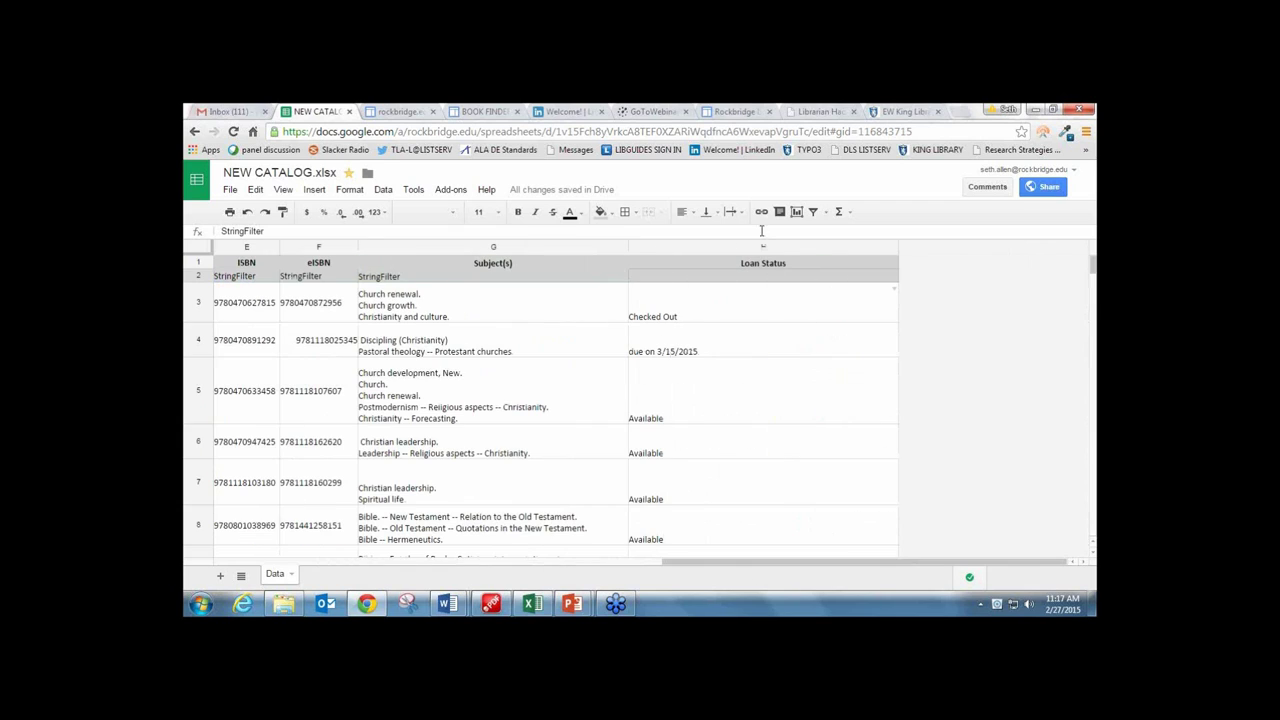
pyautogui.click(500, 111)
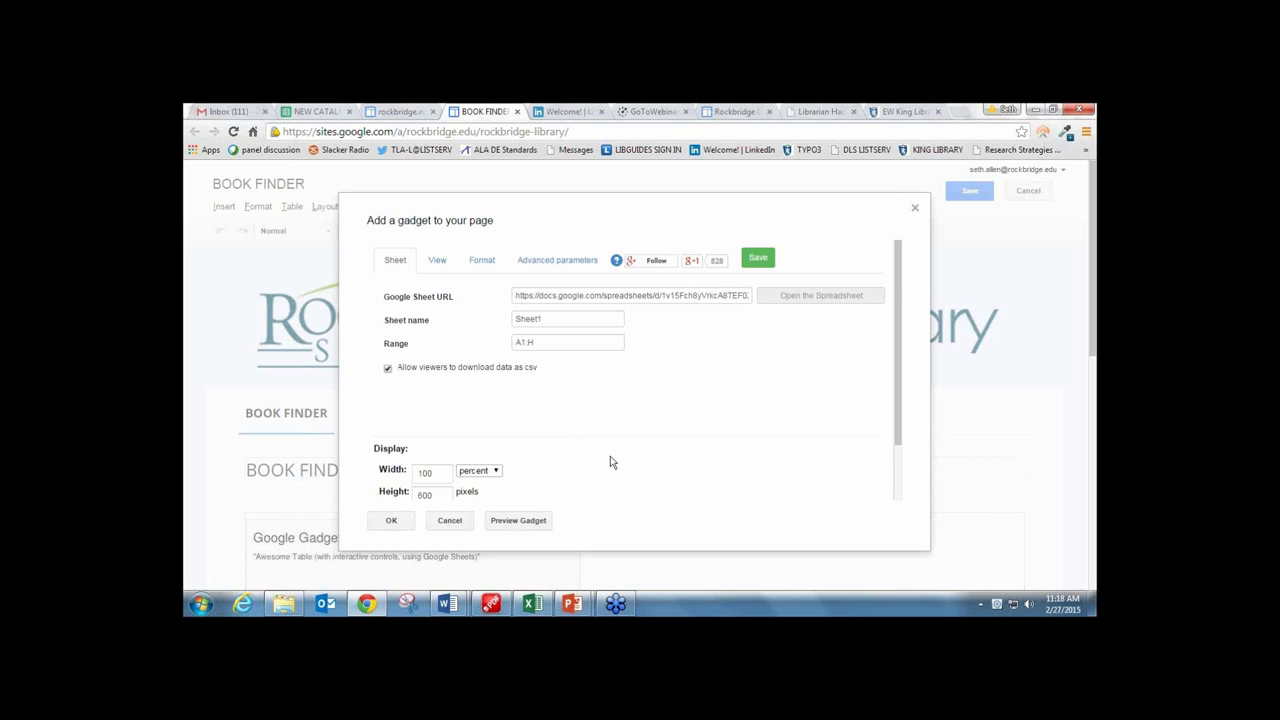
pyautogui.scroll(-1, 612, 462)
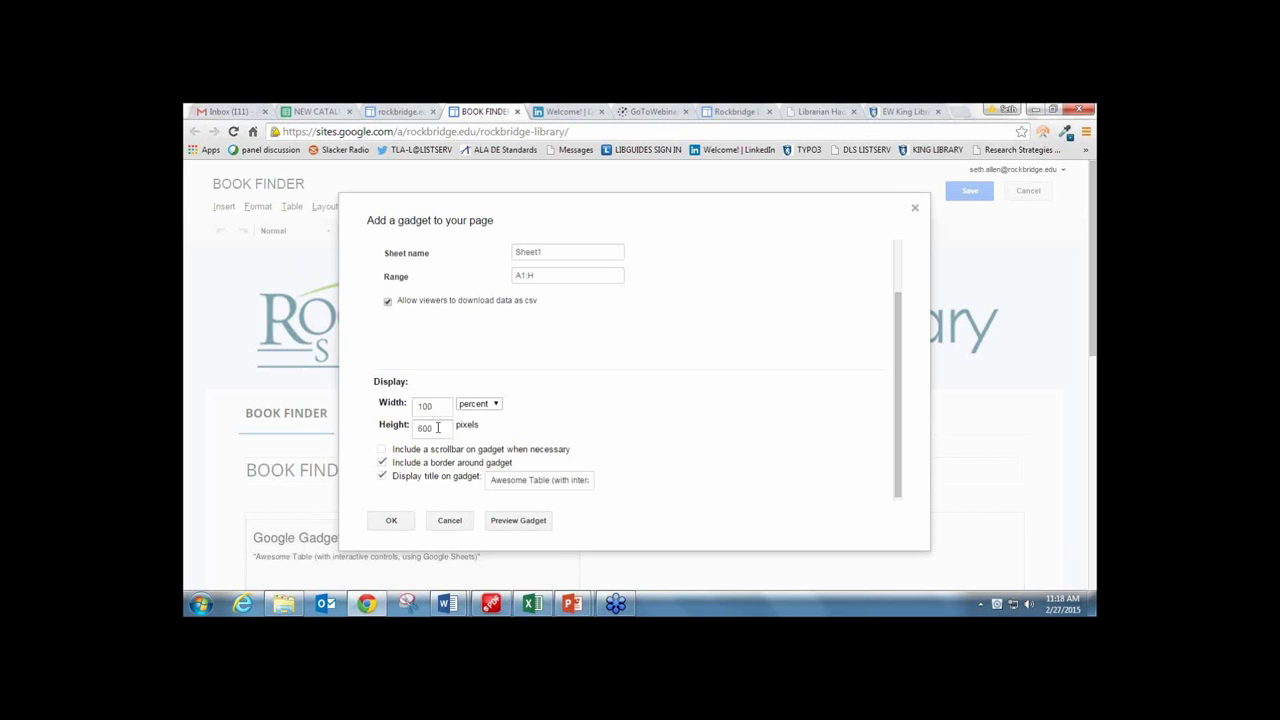
pyautogui.click(382, 464)
pyautogui.click(384, 477)
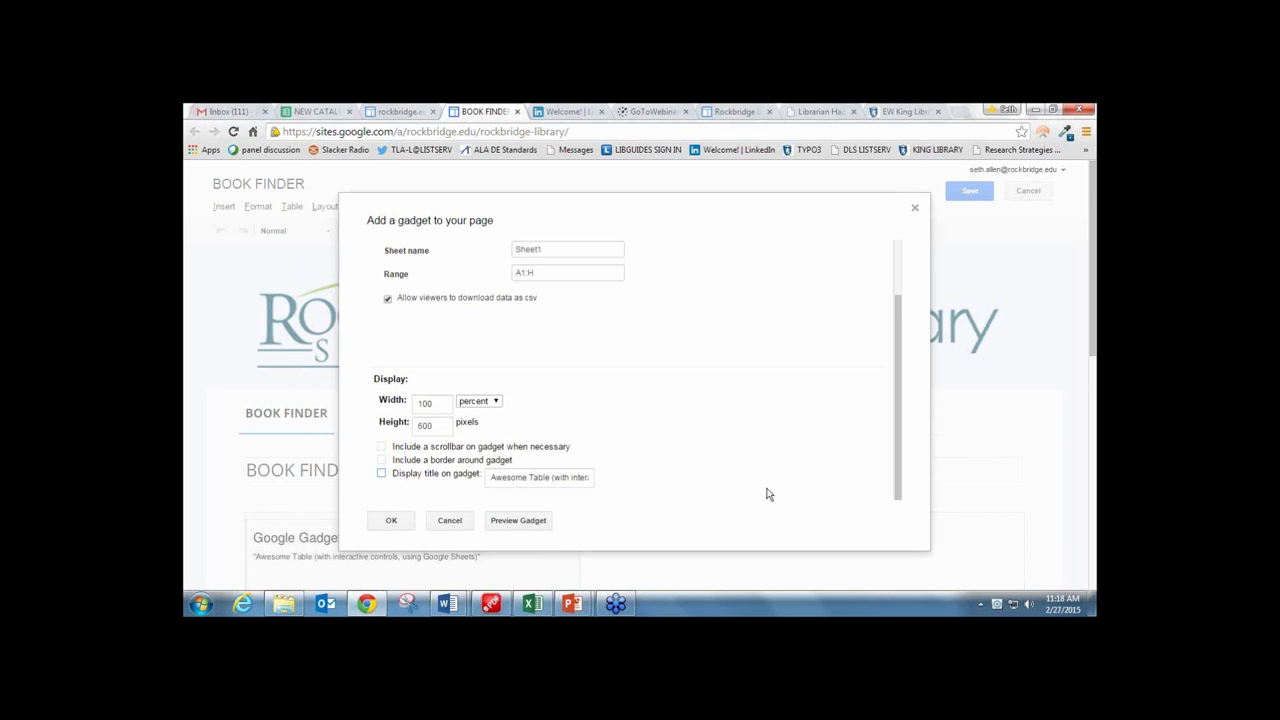
# Save the Awesome Table gadget's settings and the BOOK FINDER page, and view the published catalog table.
pyautogui.scroll(2, 771, 443)
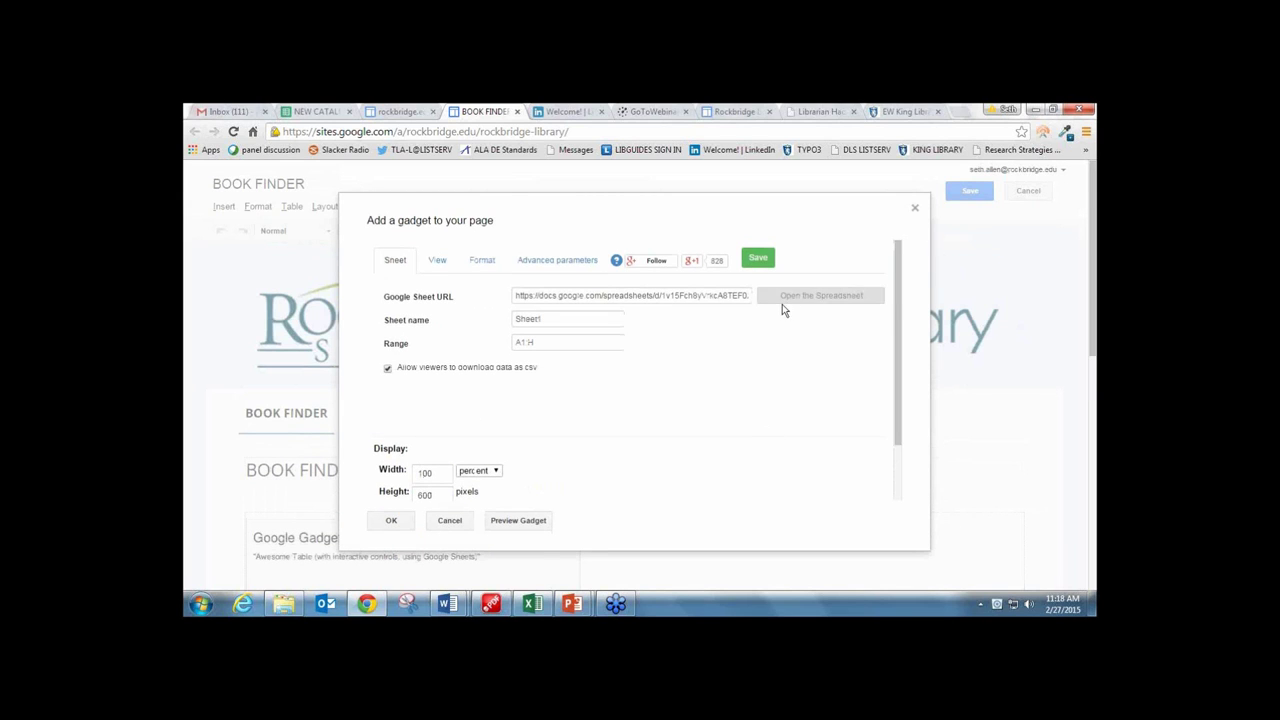
pyautogui.click(760, 259)
pyautogui.click(393, 521)
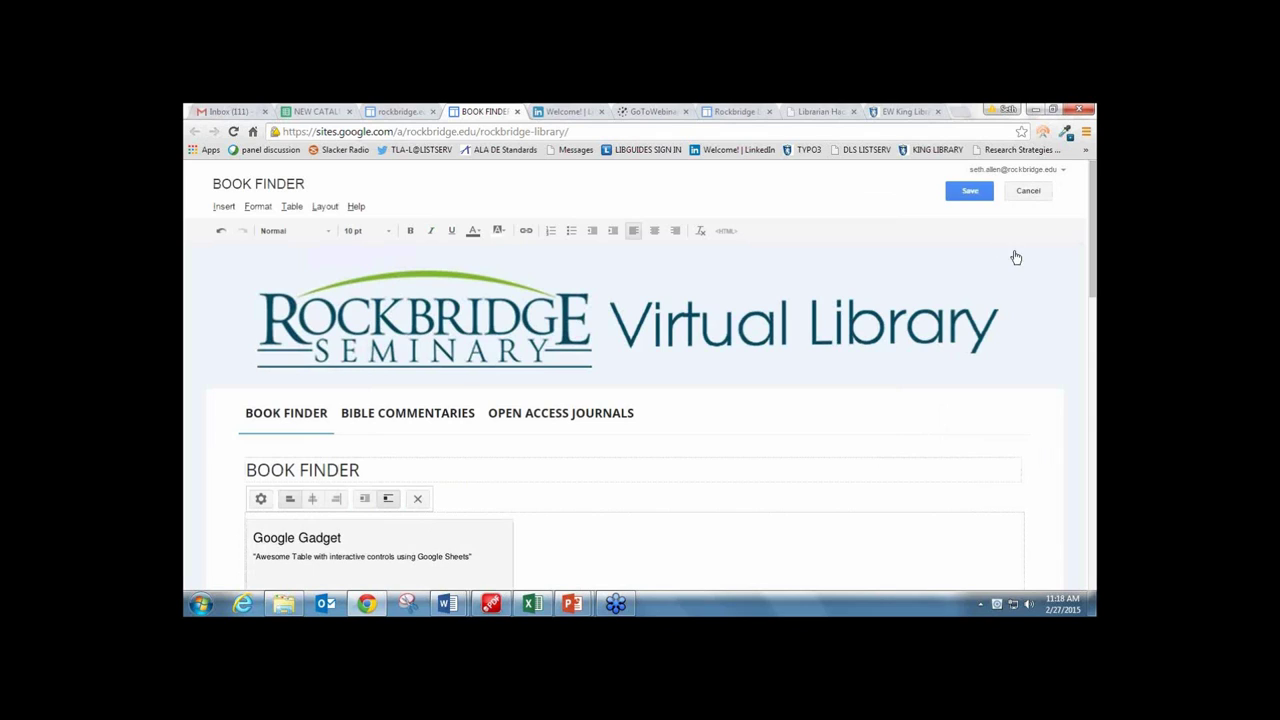
pyautogui.click(970, 192)
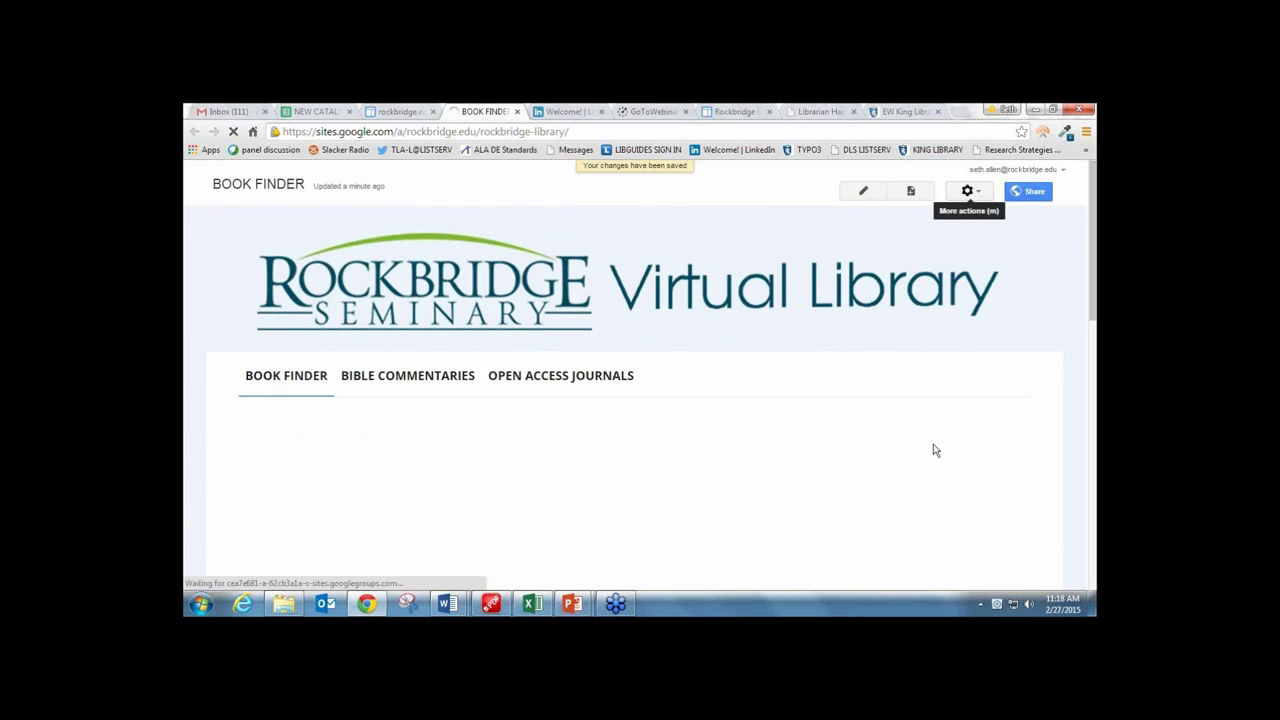
pyautogui.scroll(-2, 838, 419)
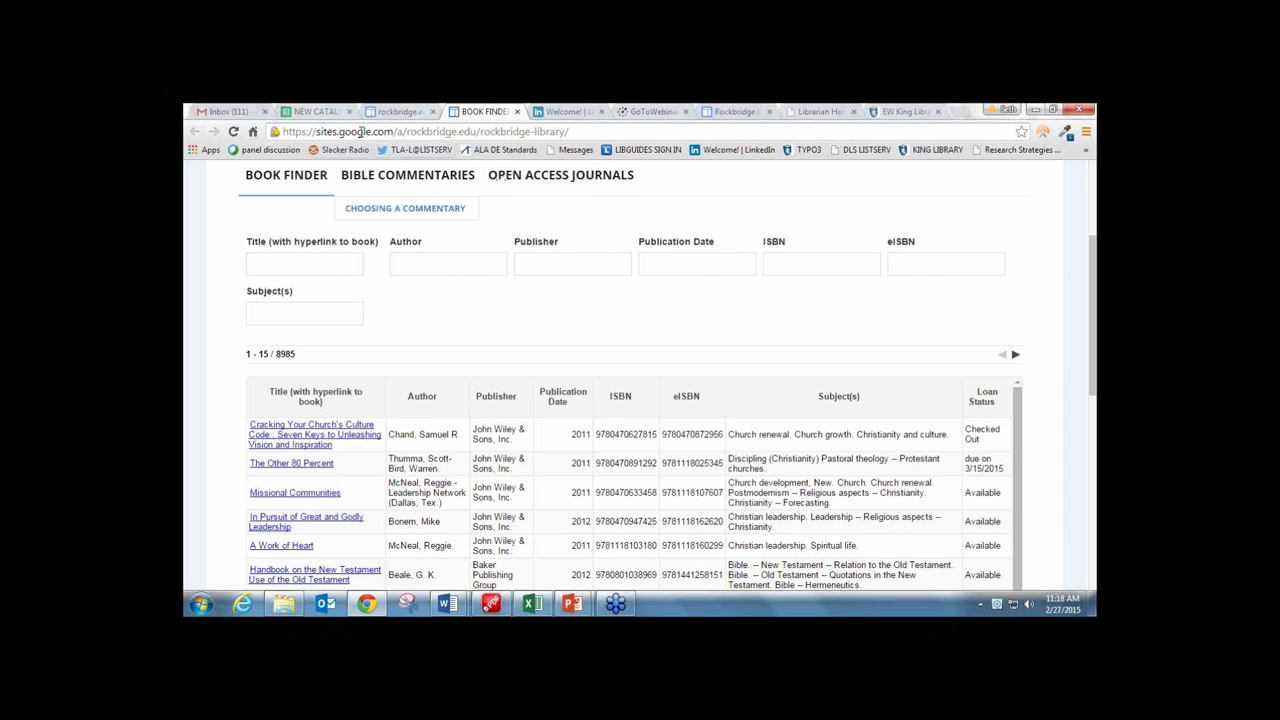
# Compare the column headers and StringFilter row in NEW CATALOG.xlsx with the search fields on the BOOK FINDER page.
pyautogui.click(330, 114)
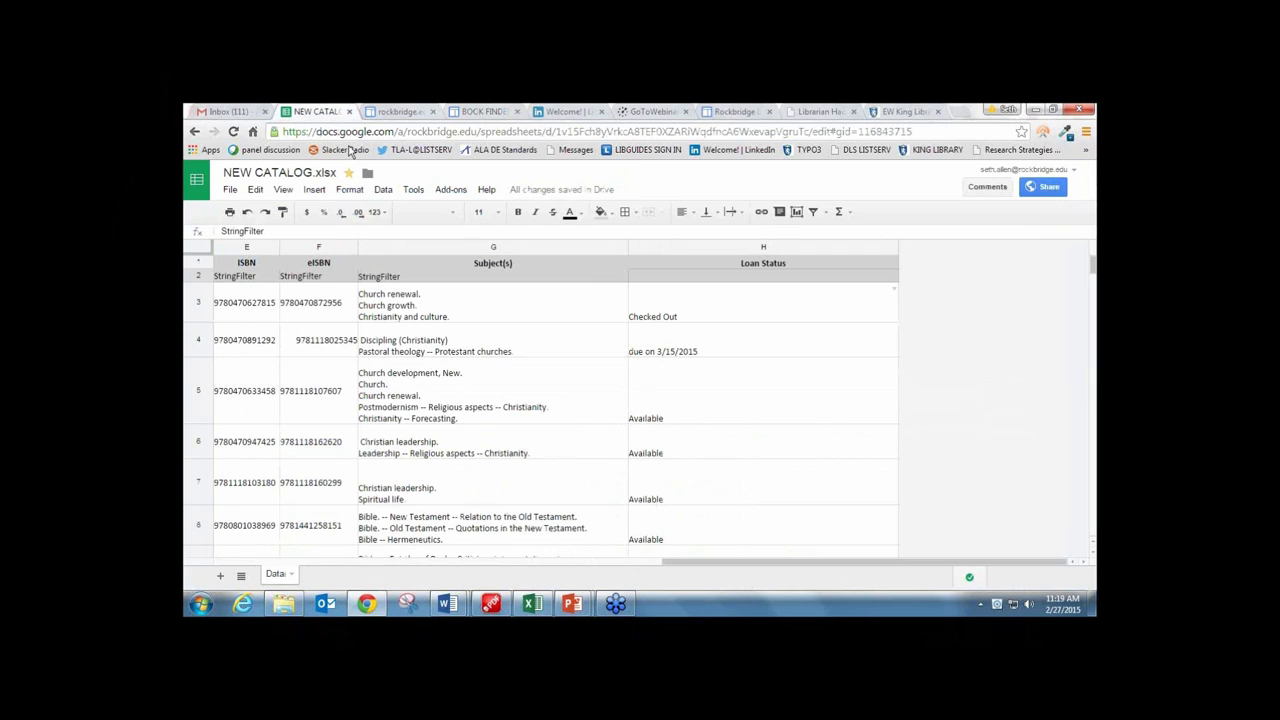
pyautogui.click(247, 248)
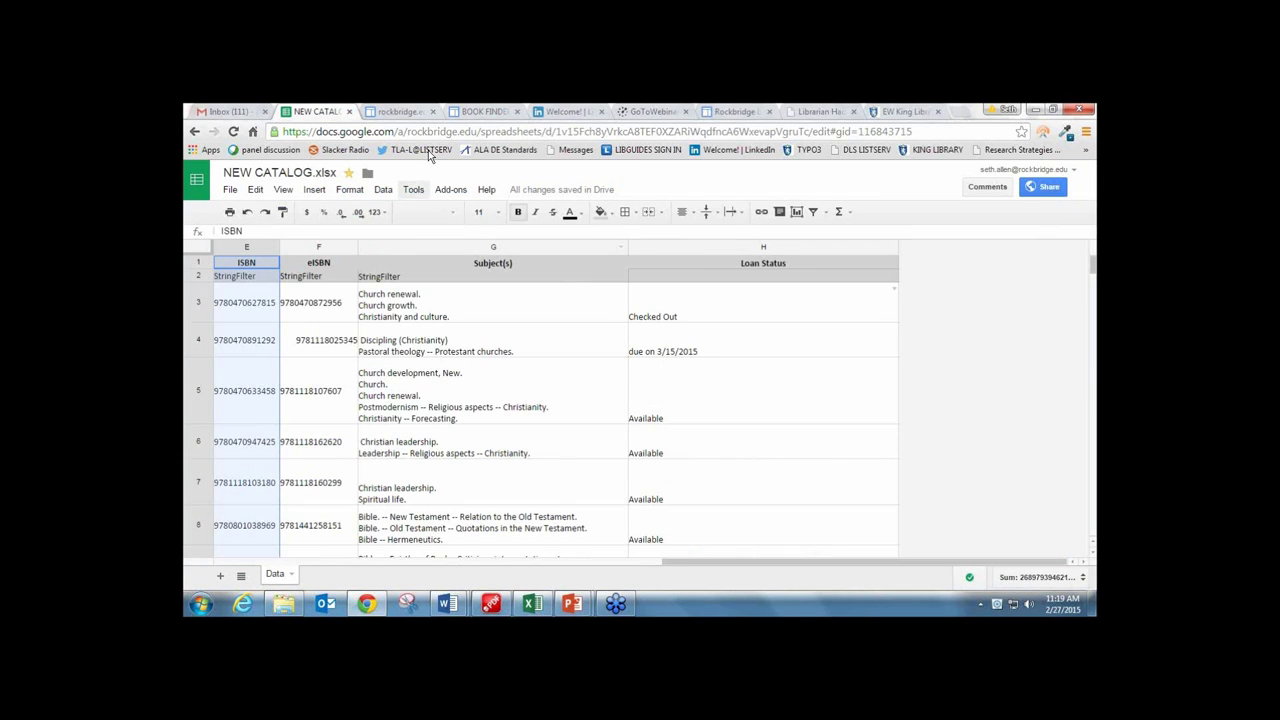
pyautogui.click(420, 112)
pyautogui.click(471, 112)
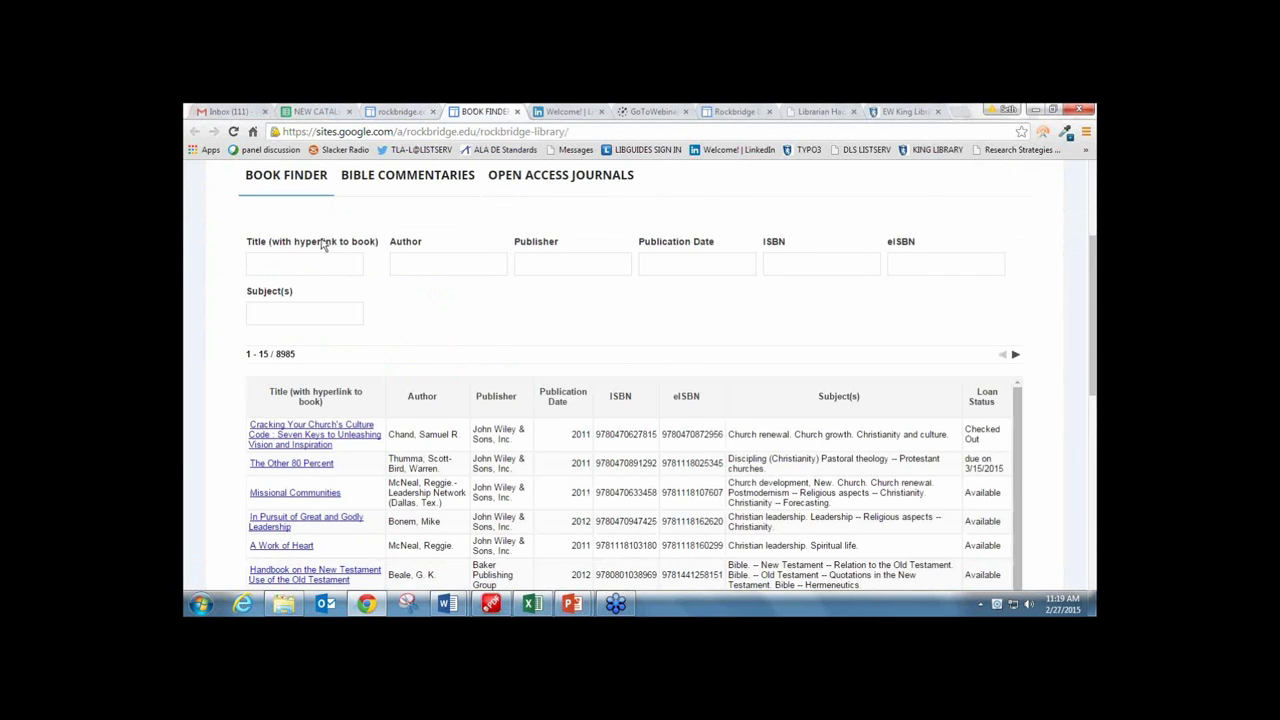
pyautogui.moveTo(256, 243); pyautogui.dragTo(406, 249)
pyautogui.click(406, 249)
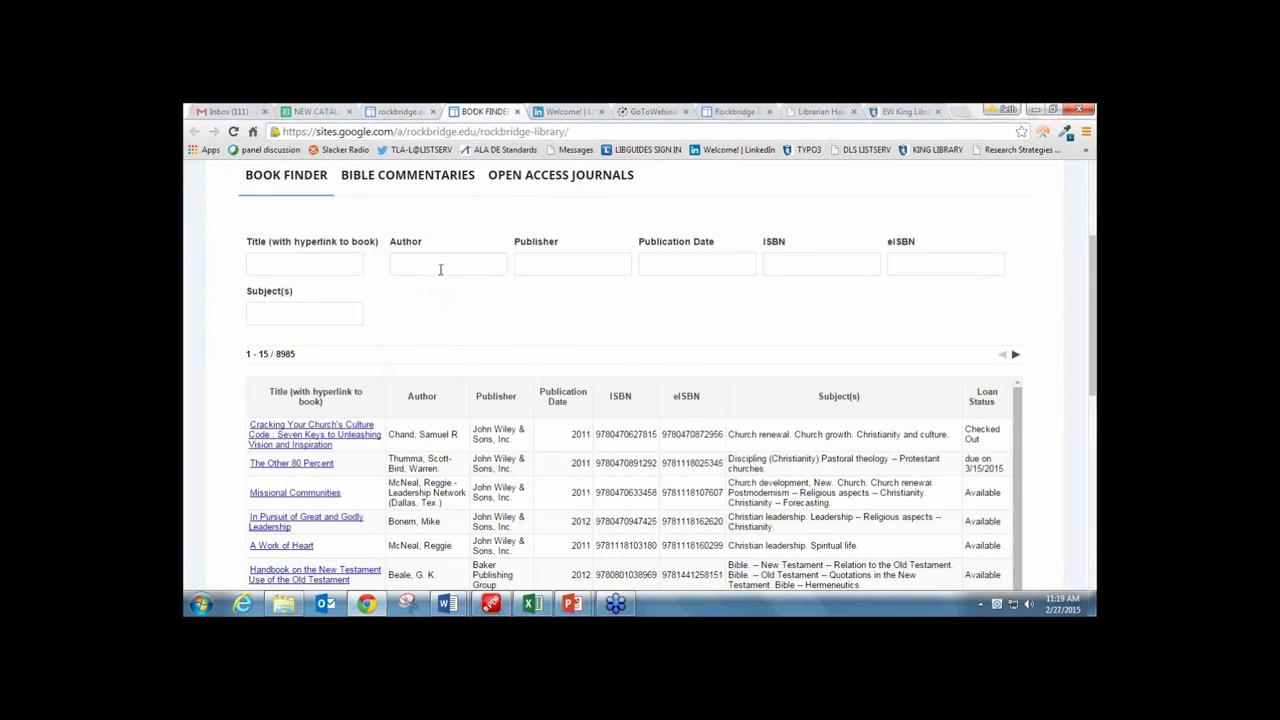
pyautogui.click(330, 113)
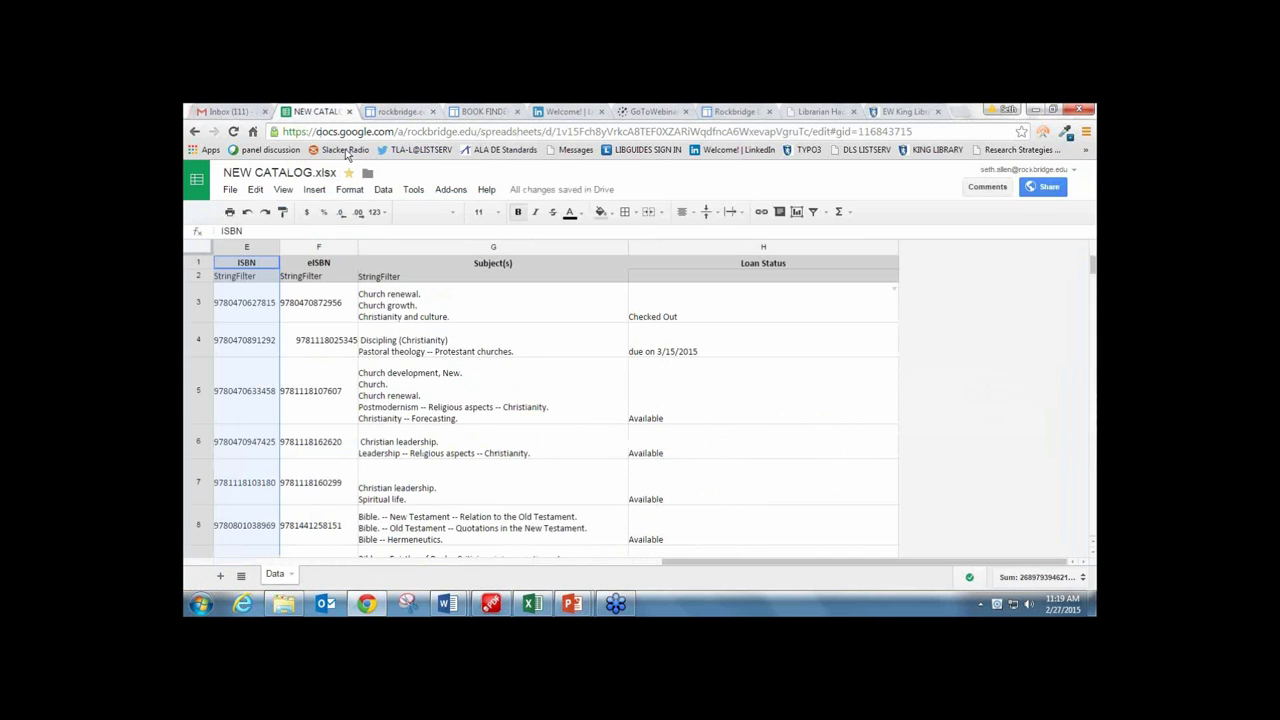
pyautogui.click(332, 283)
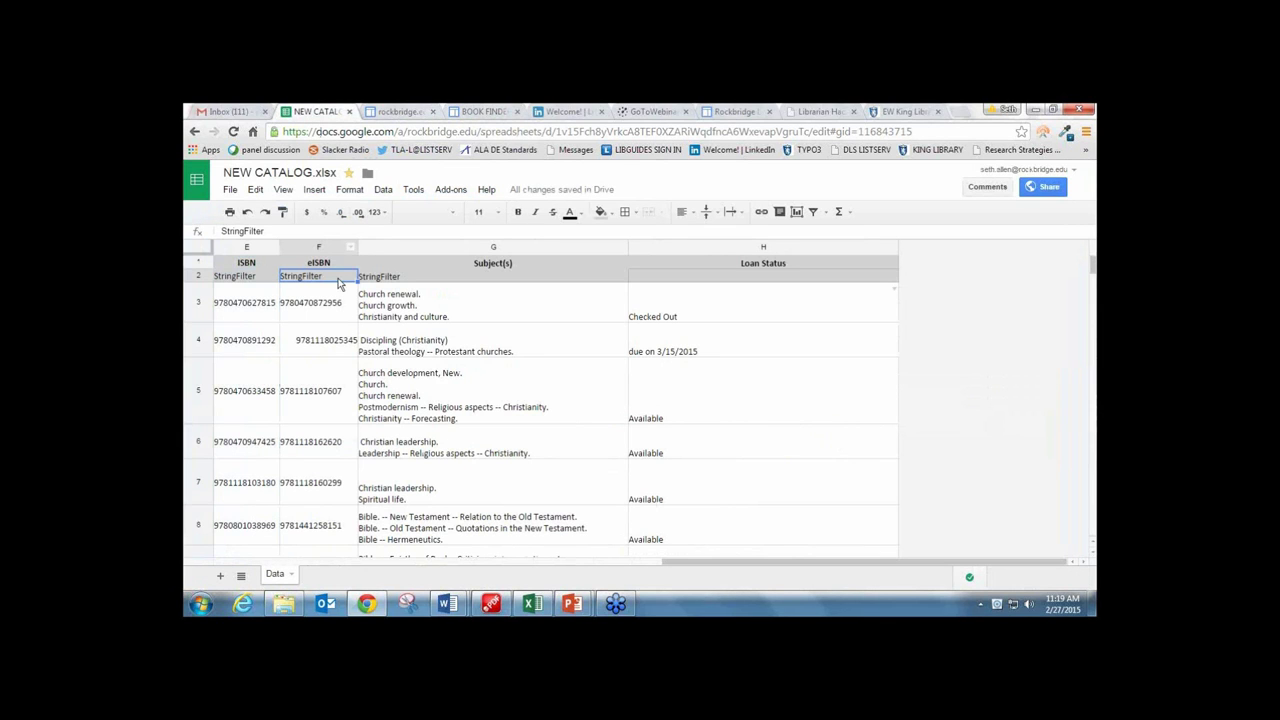
pyautogui.click(400, 112)
pyautogui.click(478, 113)
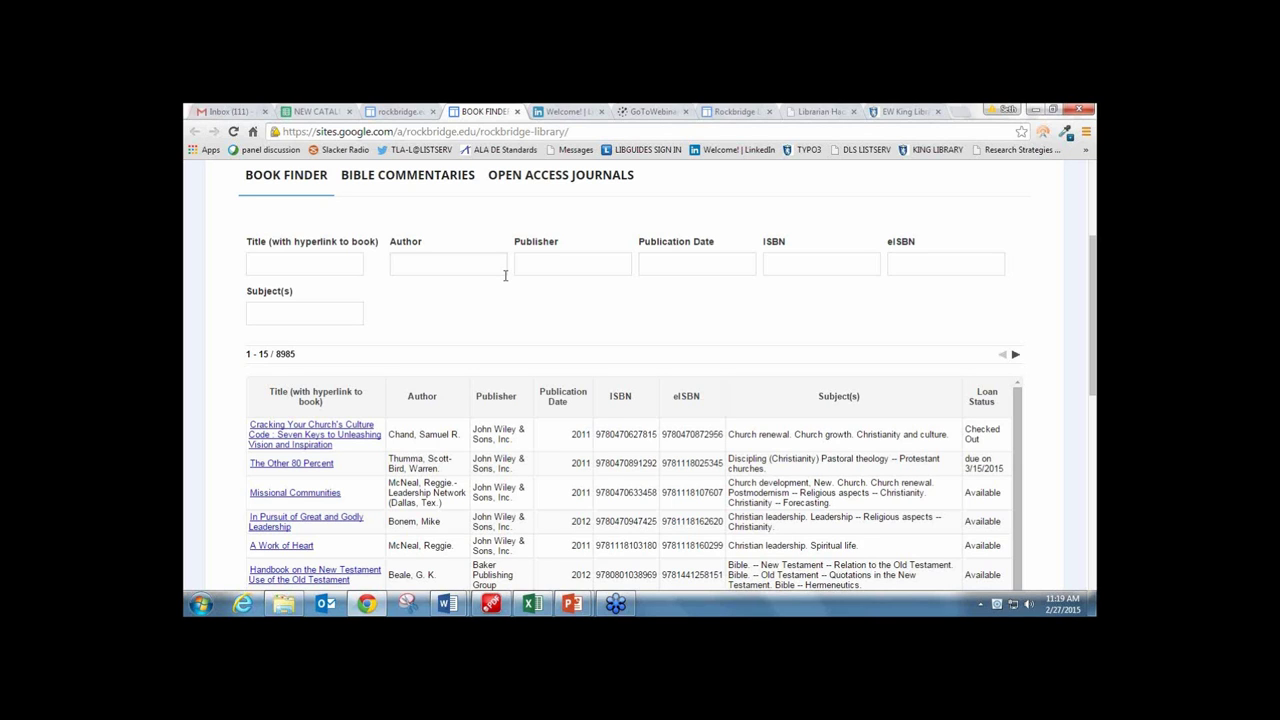
# Review the "Hacking the OPAC" Resources slide in PowerPoint and return to the browser.
pyautogui.moveTo(572, 604)
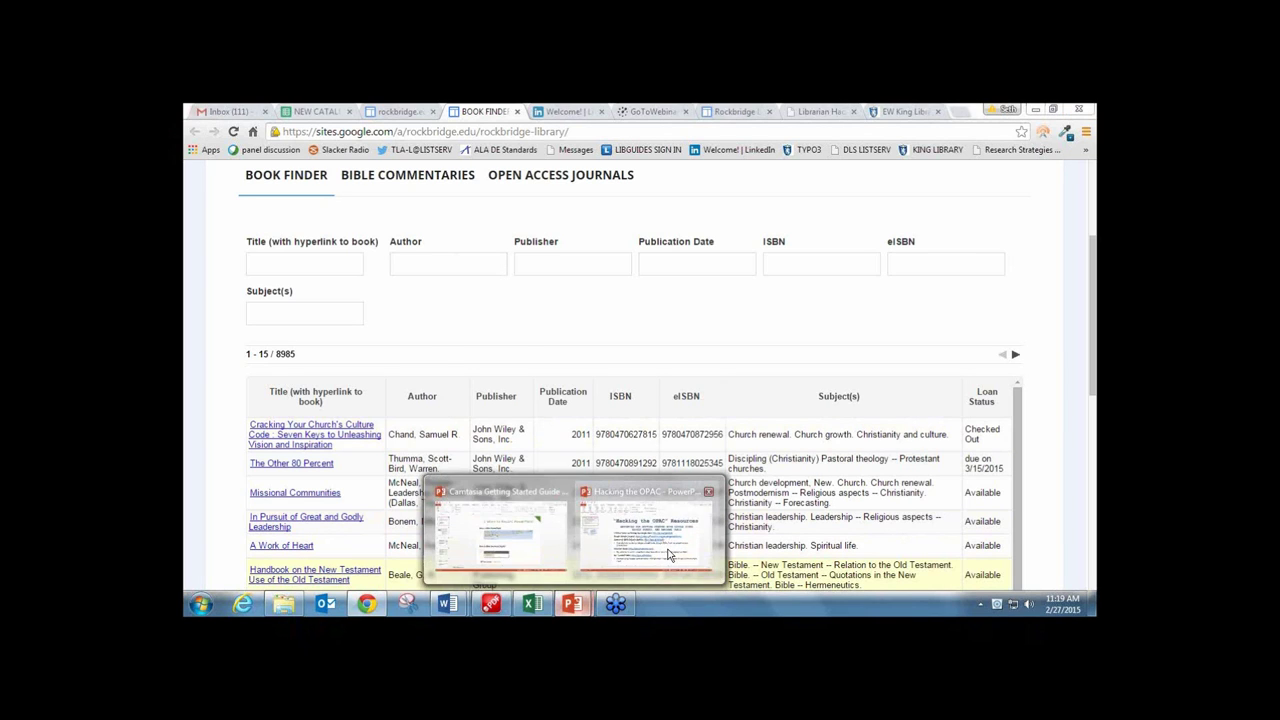
pyautogui.click(668, 550)
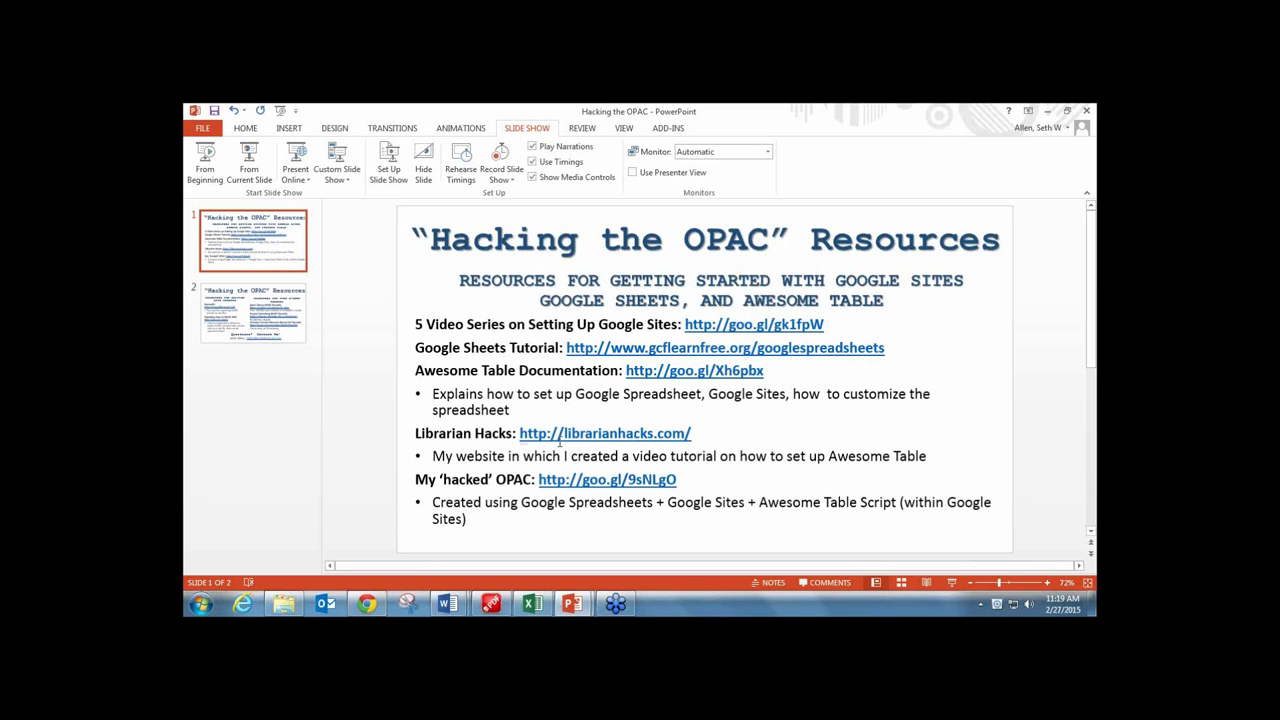
pyautogui.click(367, 603)
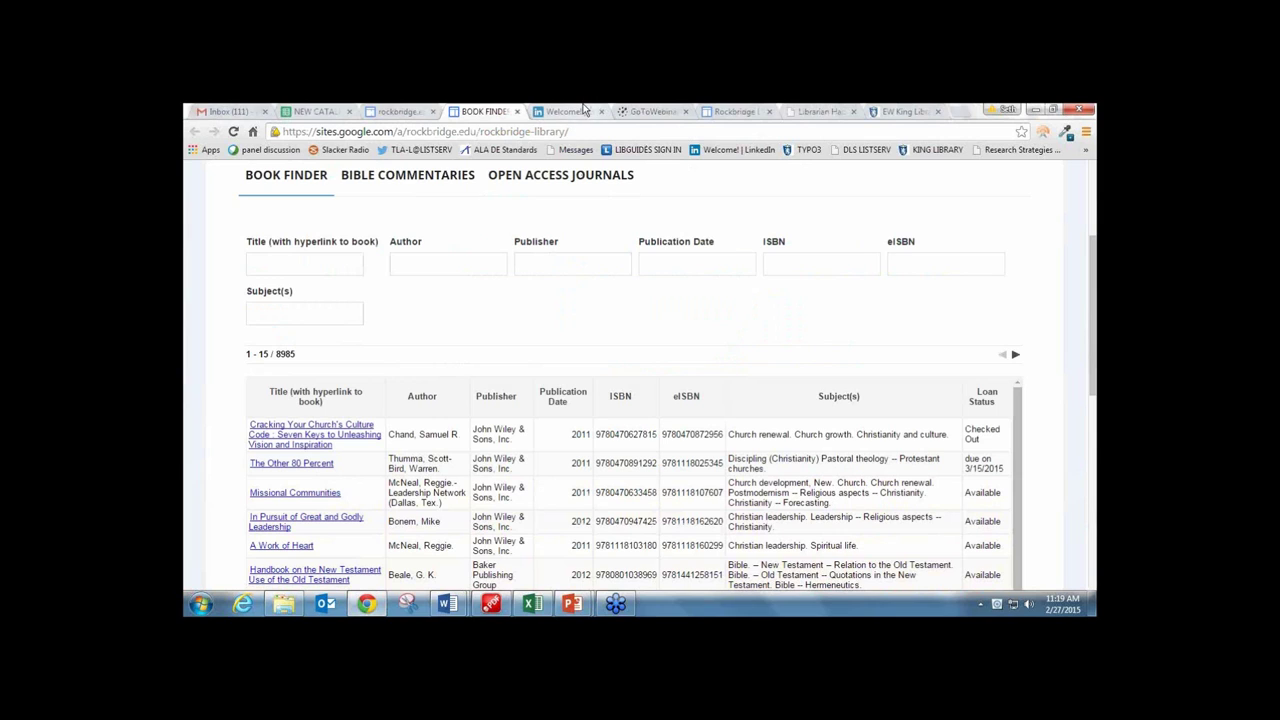
# Open the Librarian Hacks blog on librarianhacks.com and find the "Create a Free Online Library Catalog" post.
pyautogui.click(797, 112)
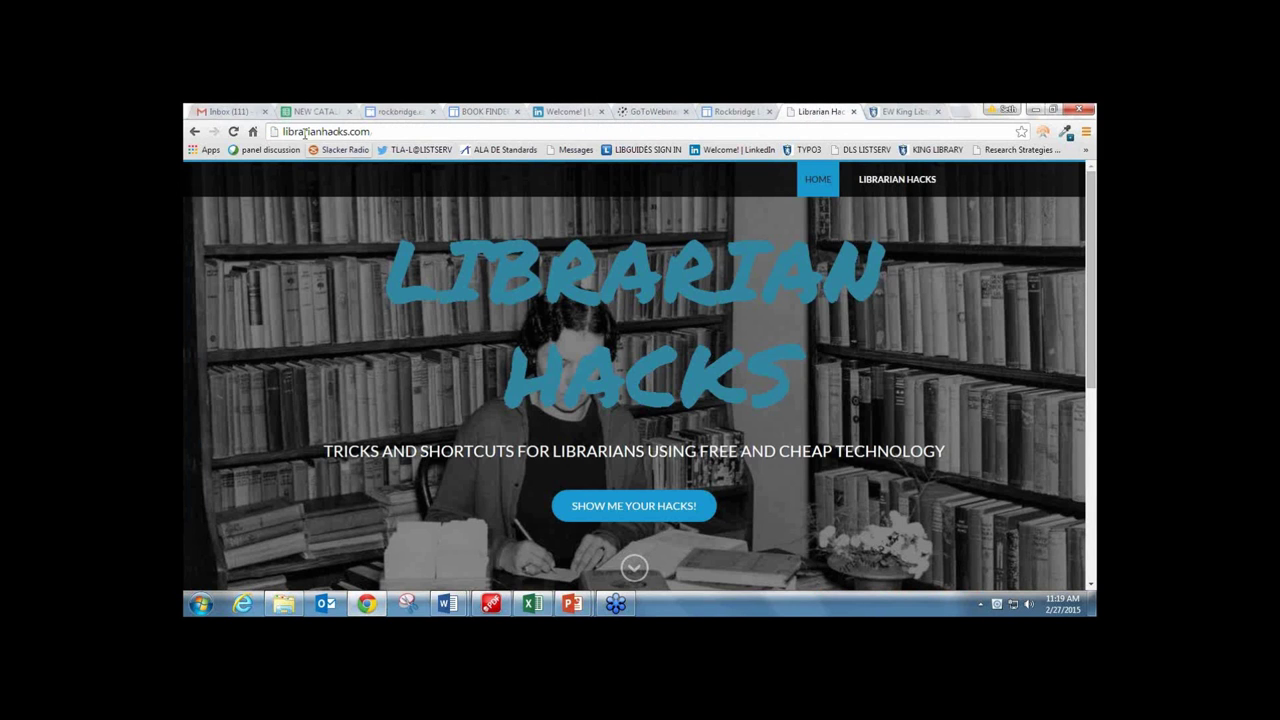
pyautogui.click(905, 188)
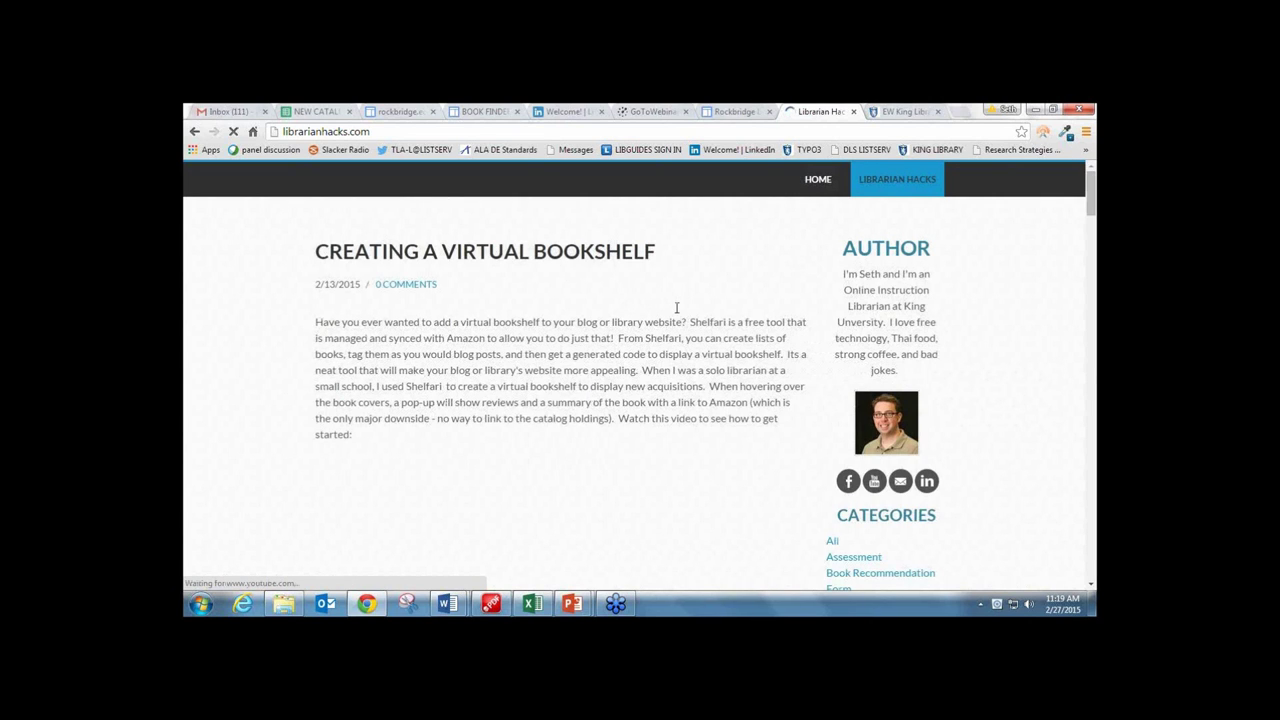
pyautogui.scroll(-10, 676, 308)
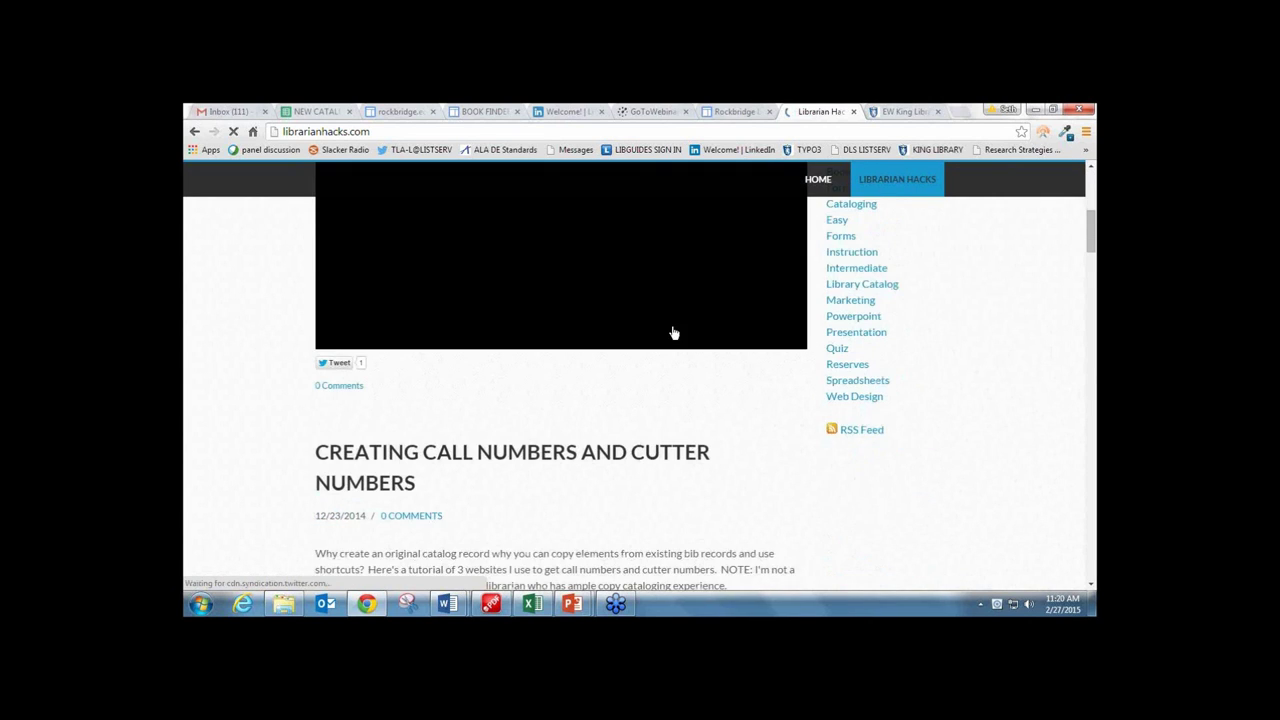
pyautogui.scroll(-5, 676, 352)
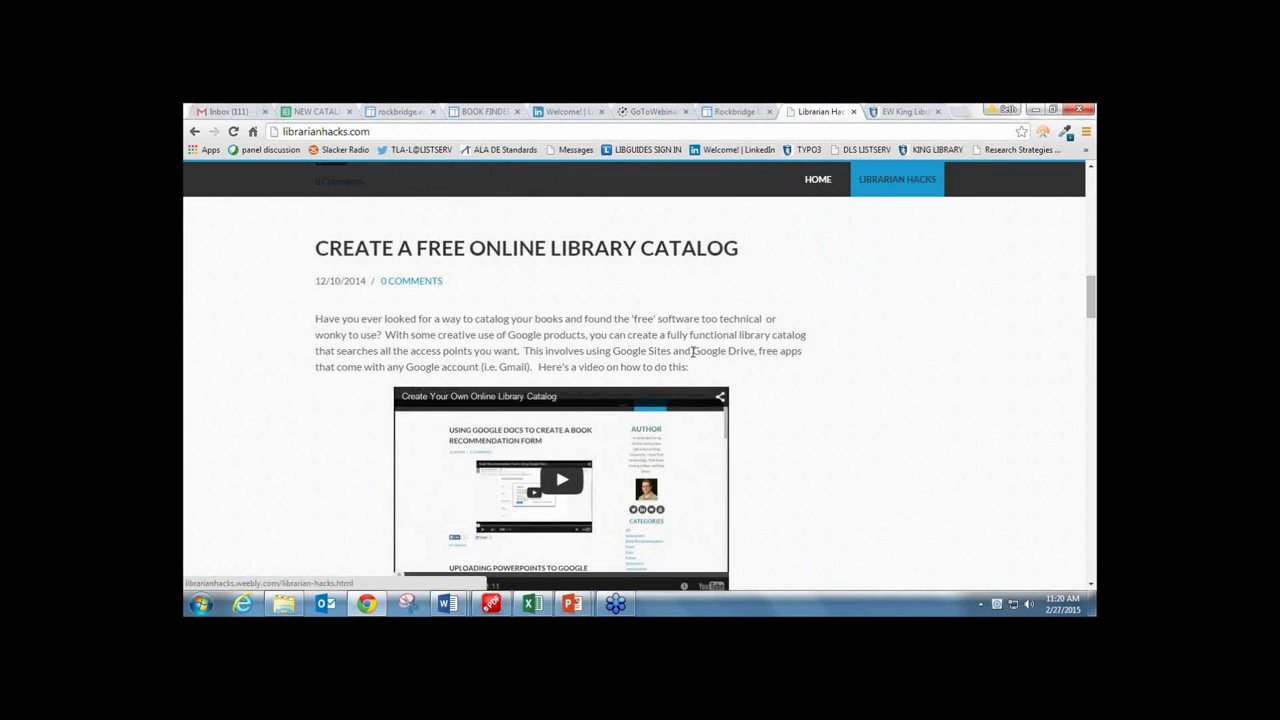
pyautogui.scroll(1, 693, 352)
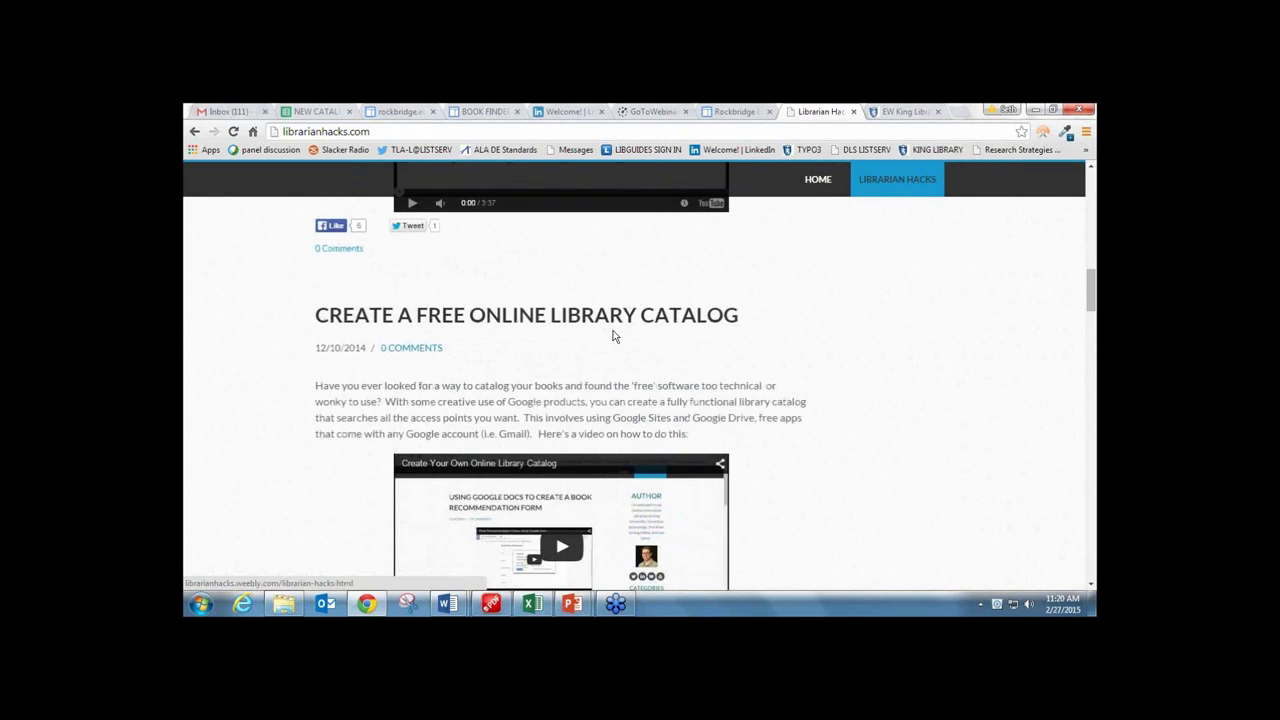
pyautogui.scroll(-2, 755, 420)
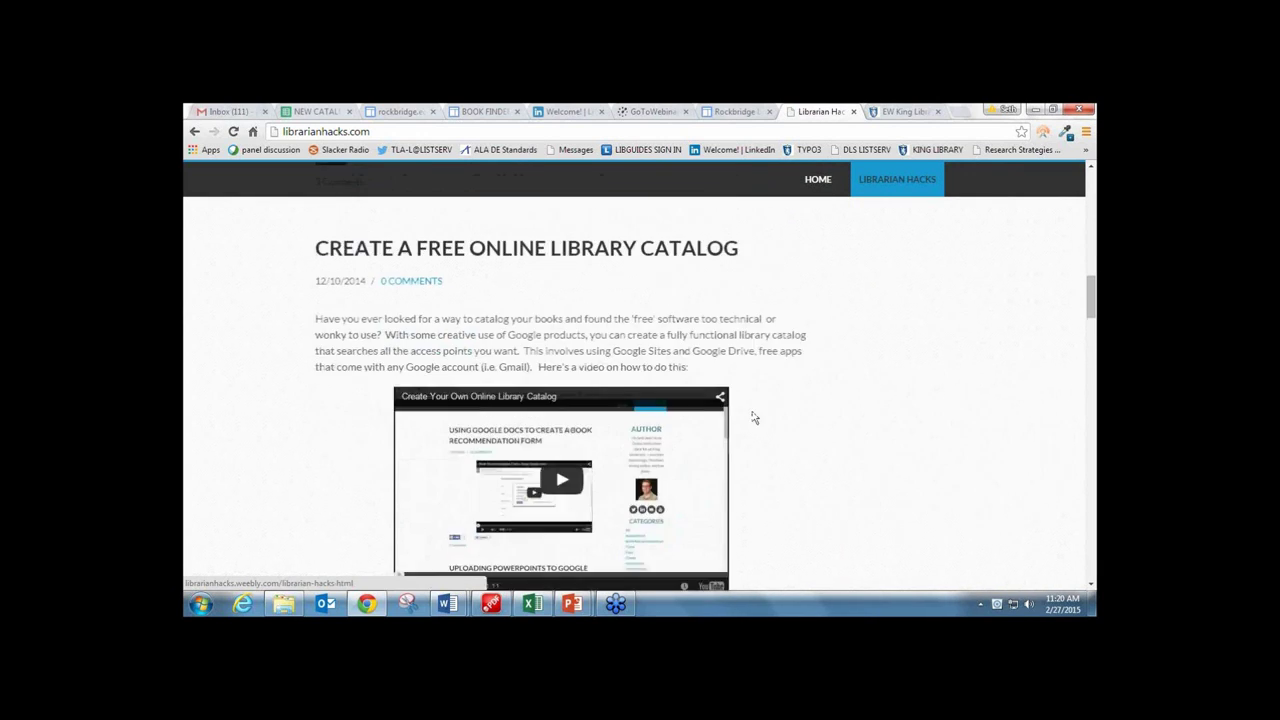
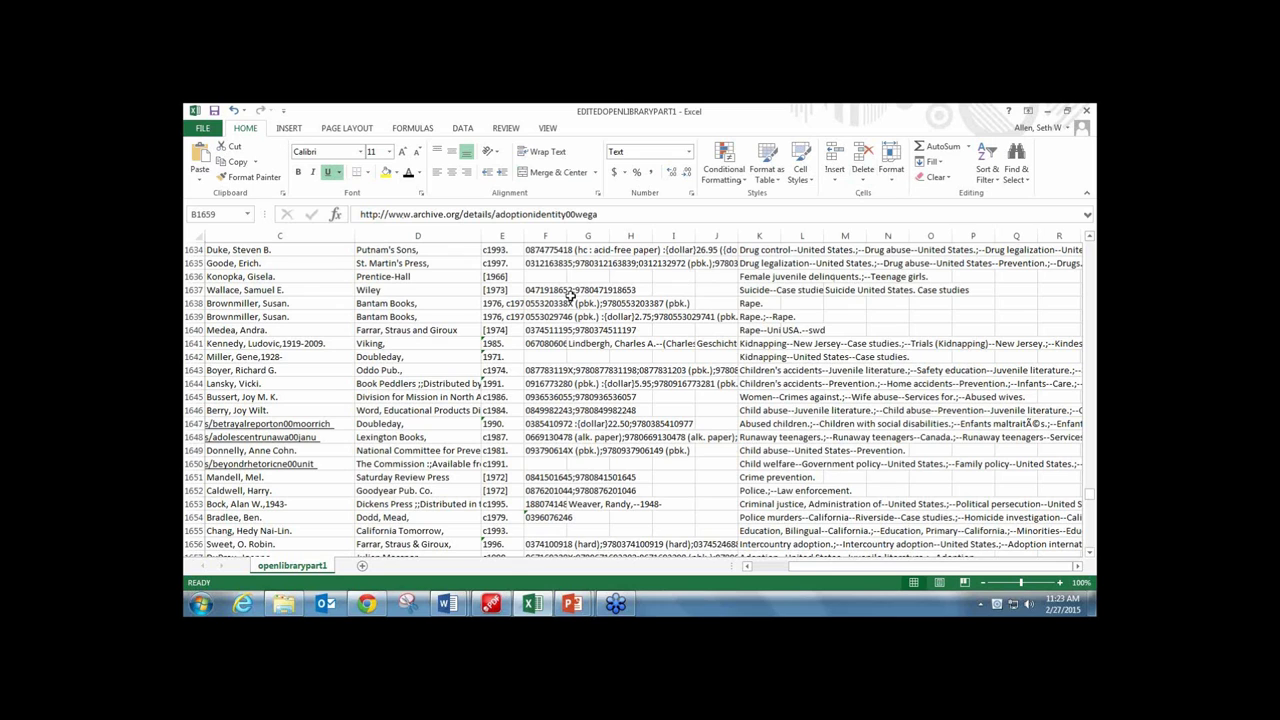
# Select the publication date column E and column M in turn in EDITEDOPENLIBRARYPART1 and view the sort and filter options for each.
pyautogui.click(501, 237)
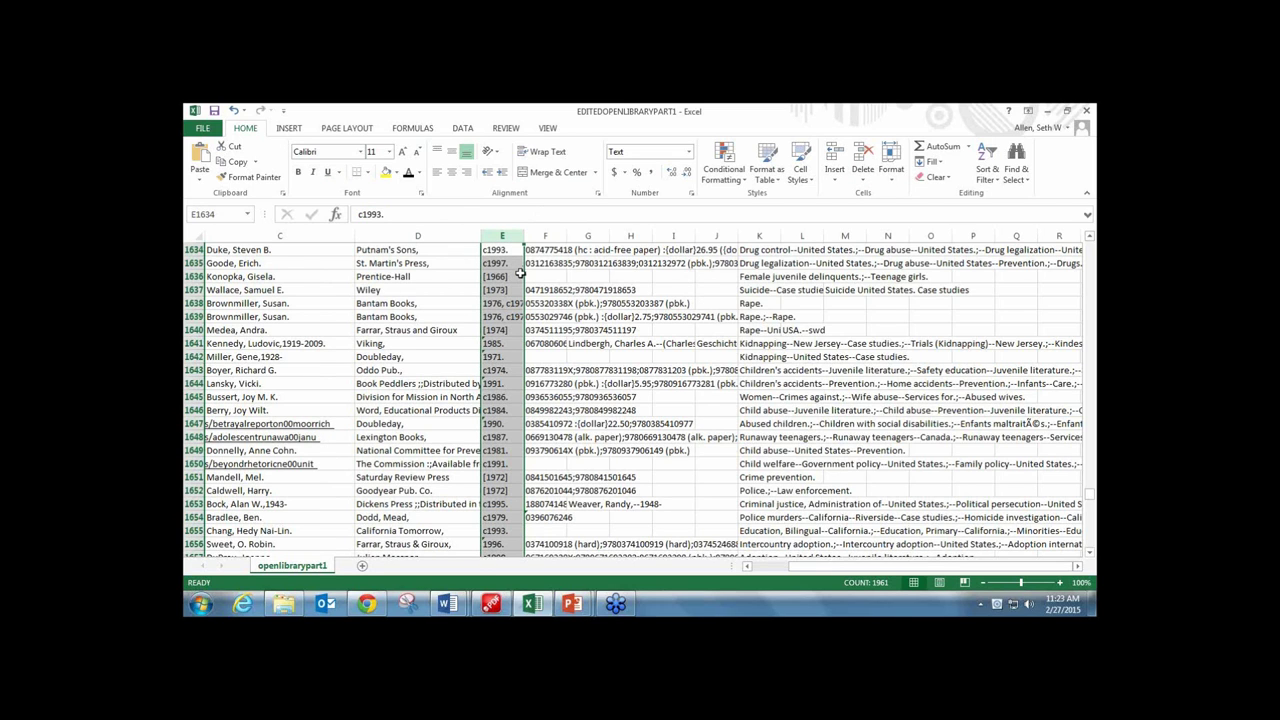
pyautogui.scroll(-10, 520, 272)
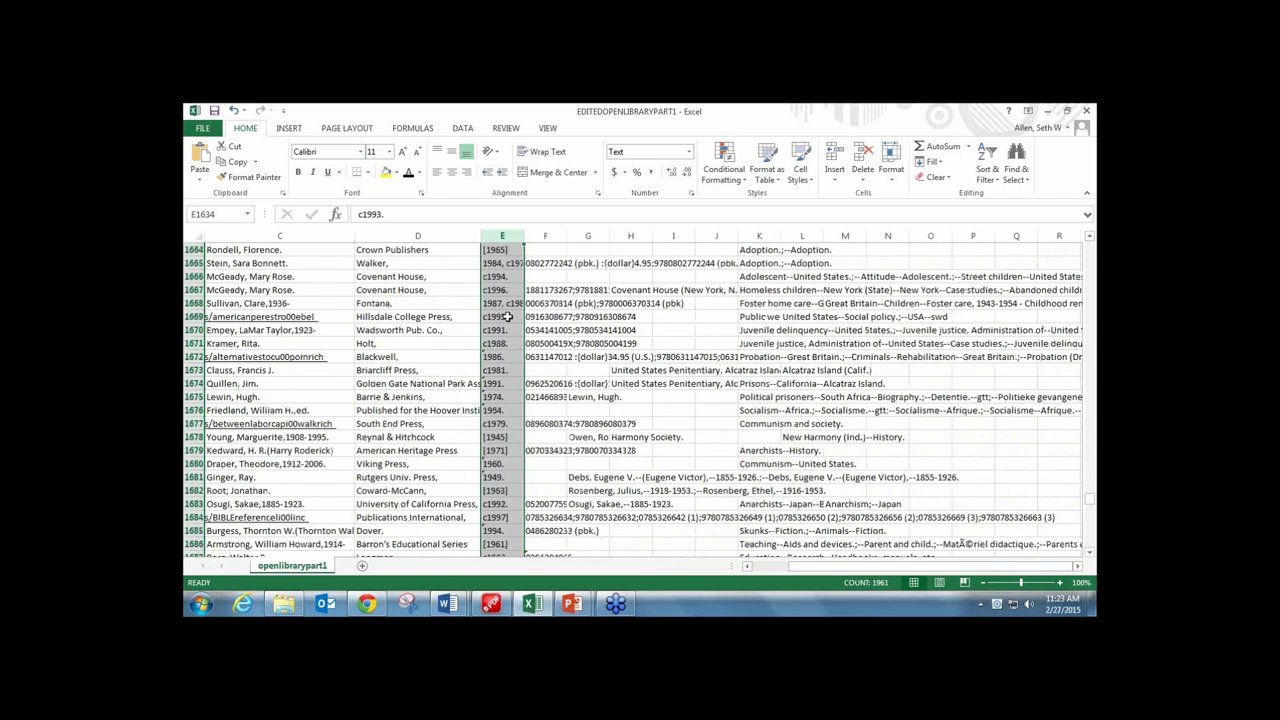
pyautogui.click(990, 175)
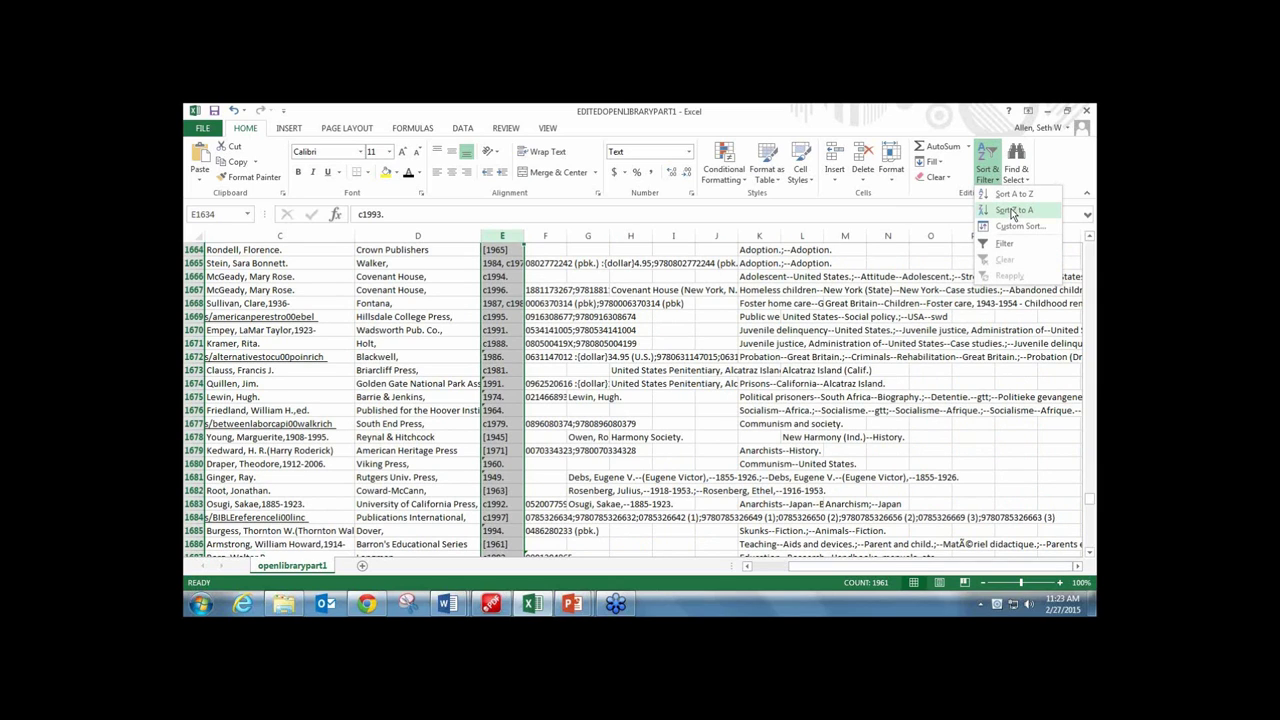
pyautogui.click(843, 235)
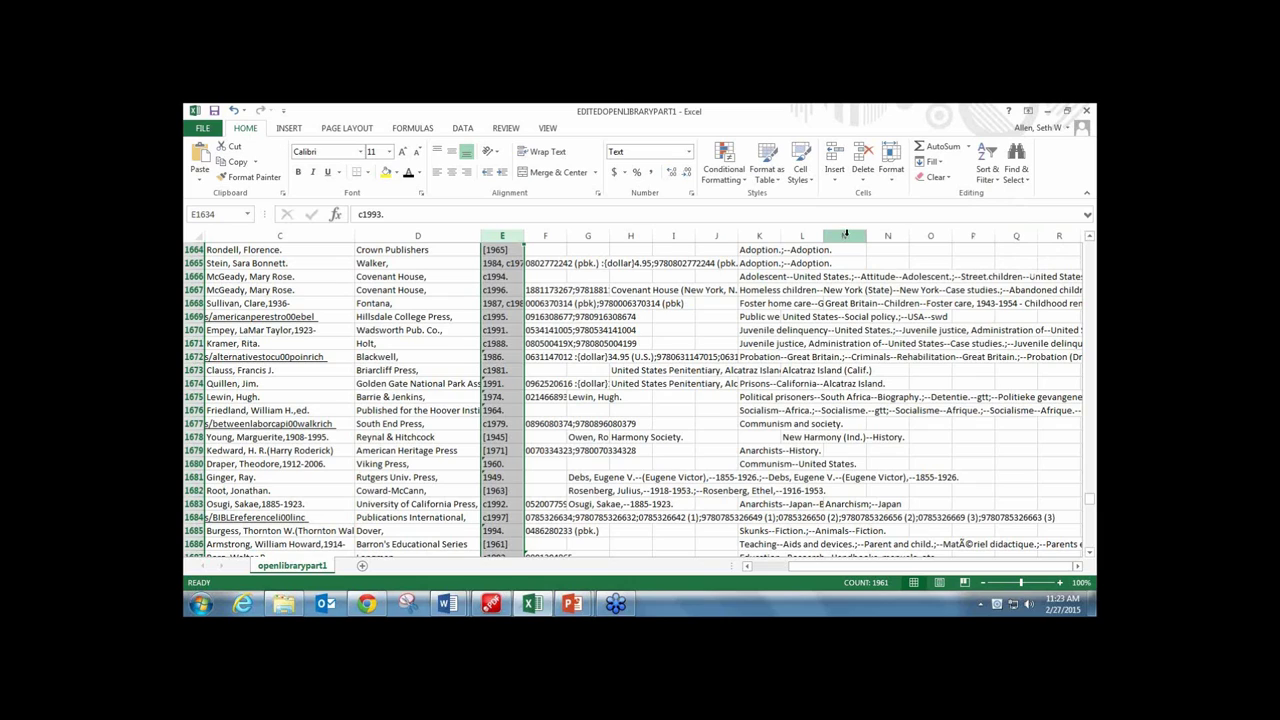
pyautogui.click(845, 235)
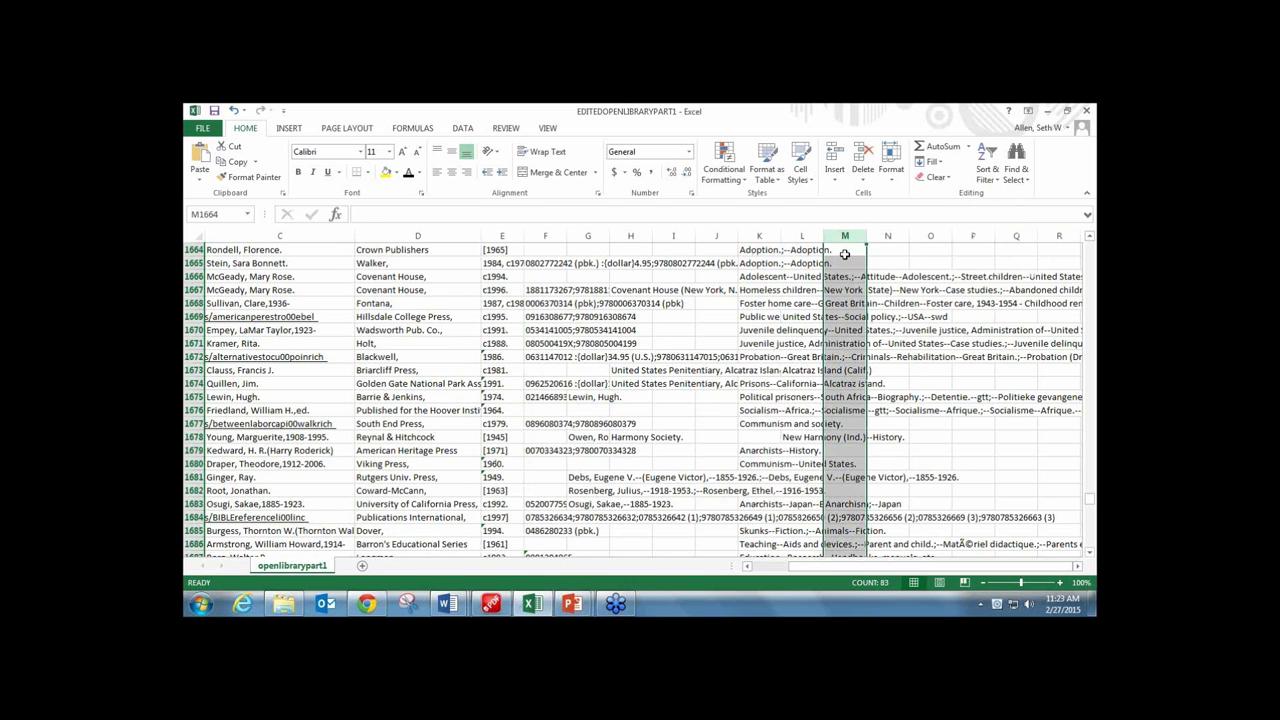
pyautogui.click(987, 168)
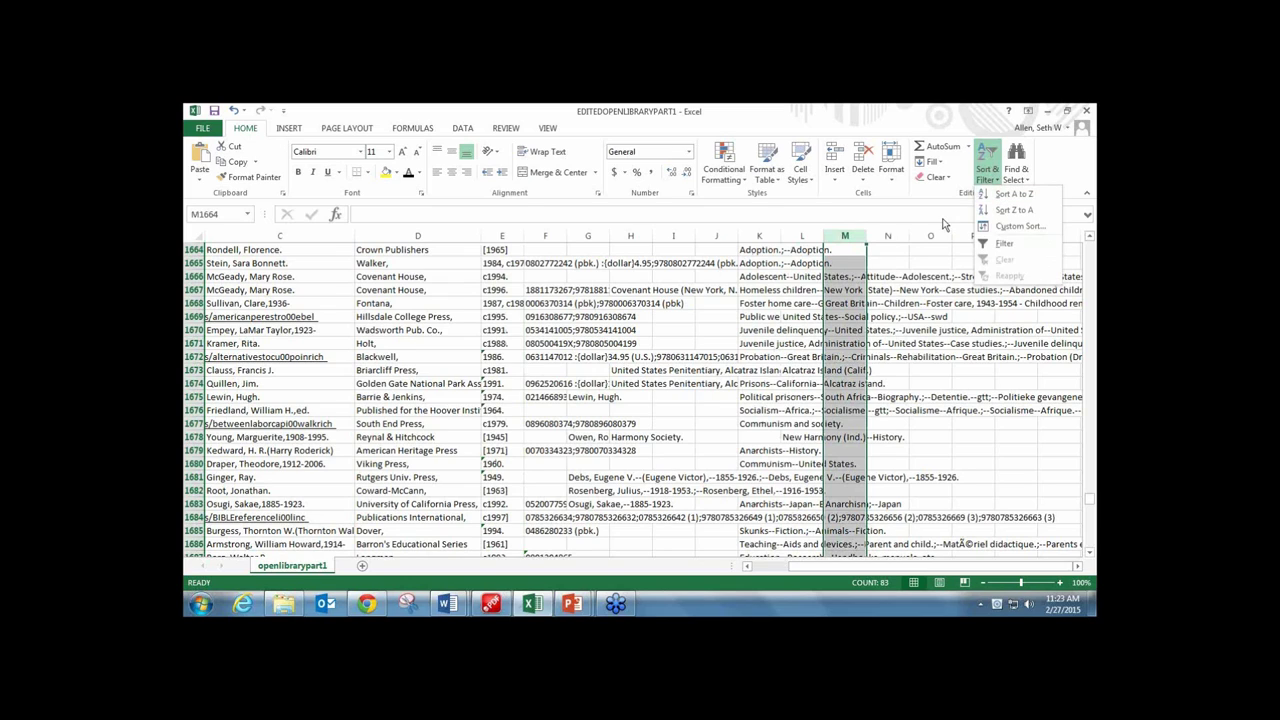
pyautogui.click(856, 238)
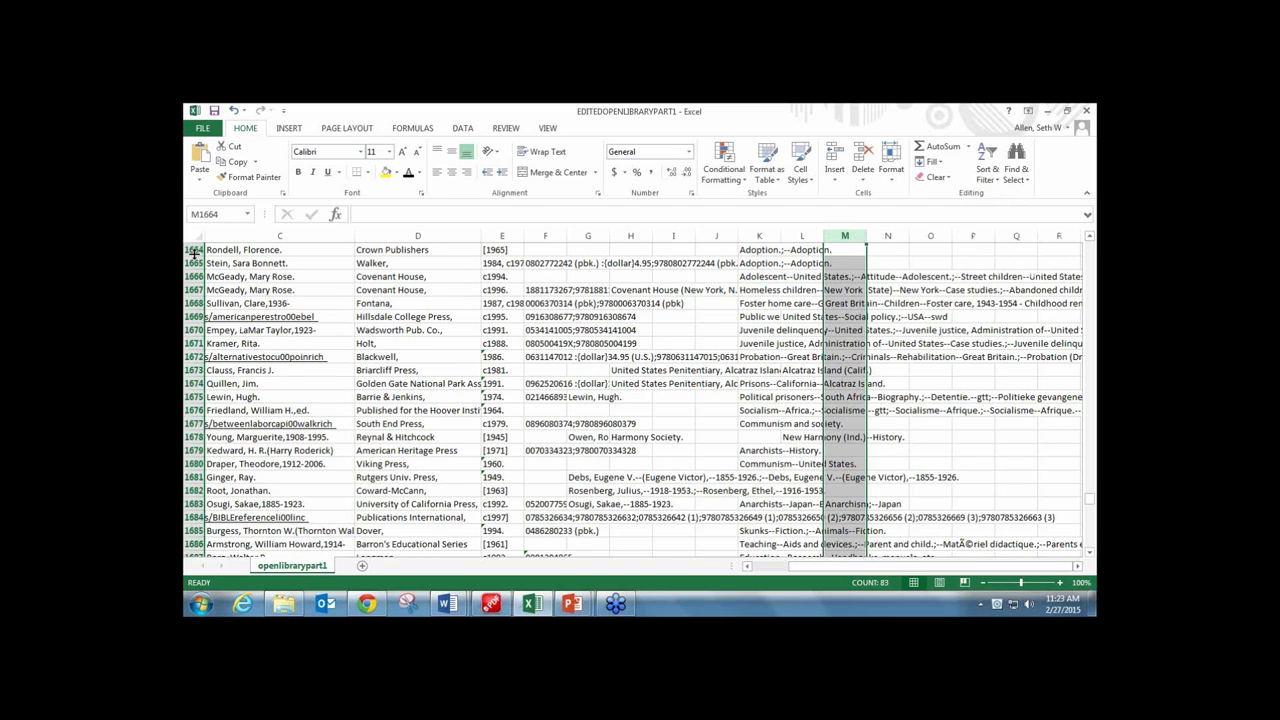
# Highlight rows 1665 to 1680 of the openlibrarypart1 sheet, clear the selection and look over the neighbouring records.
pyautogui.click(218, 276)
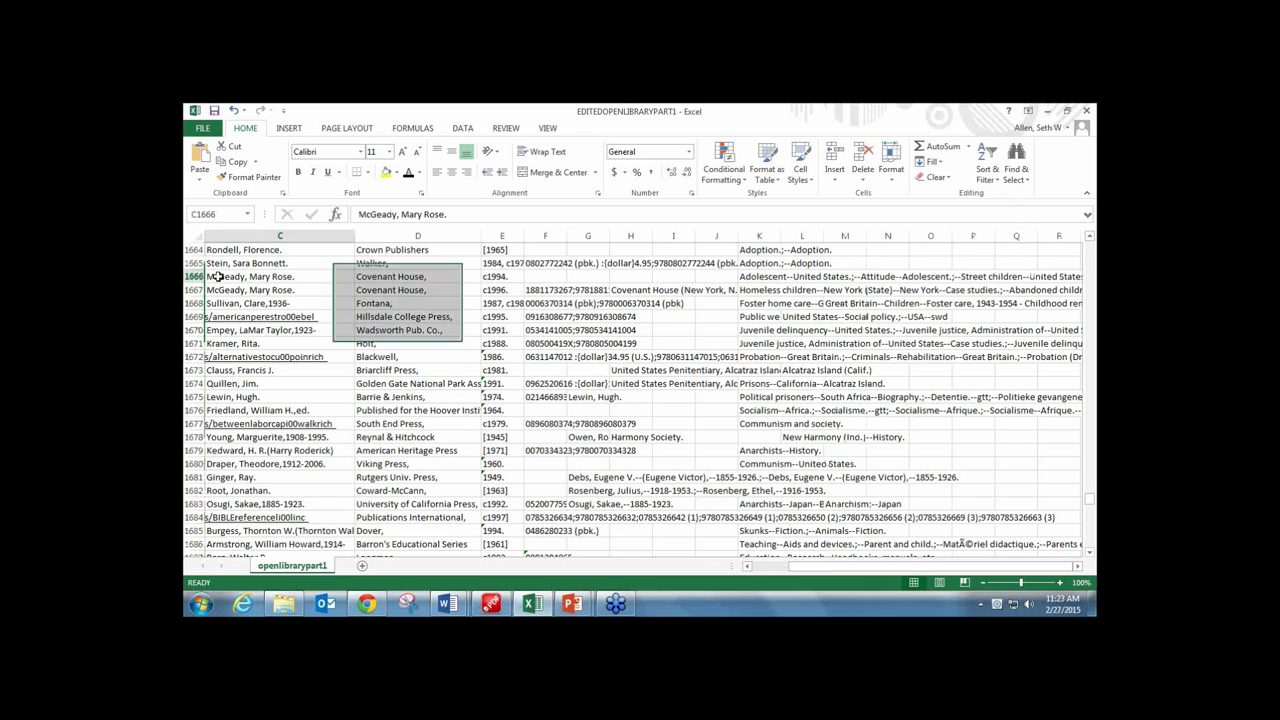
pyautogui.moveTo(190, 263); pyautogui.dragTo(190, 464)
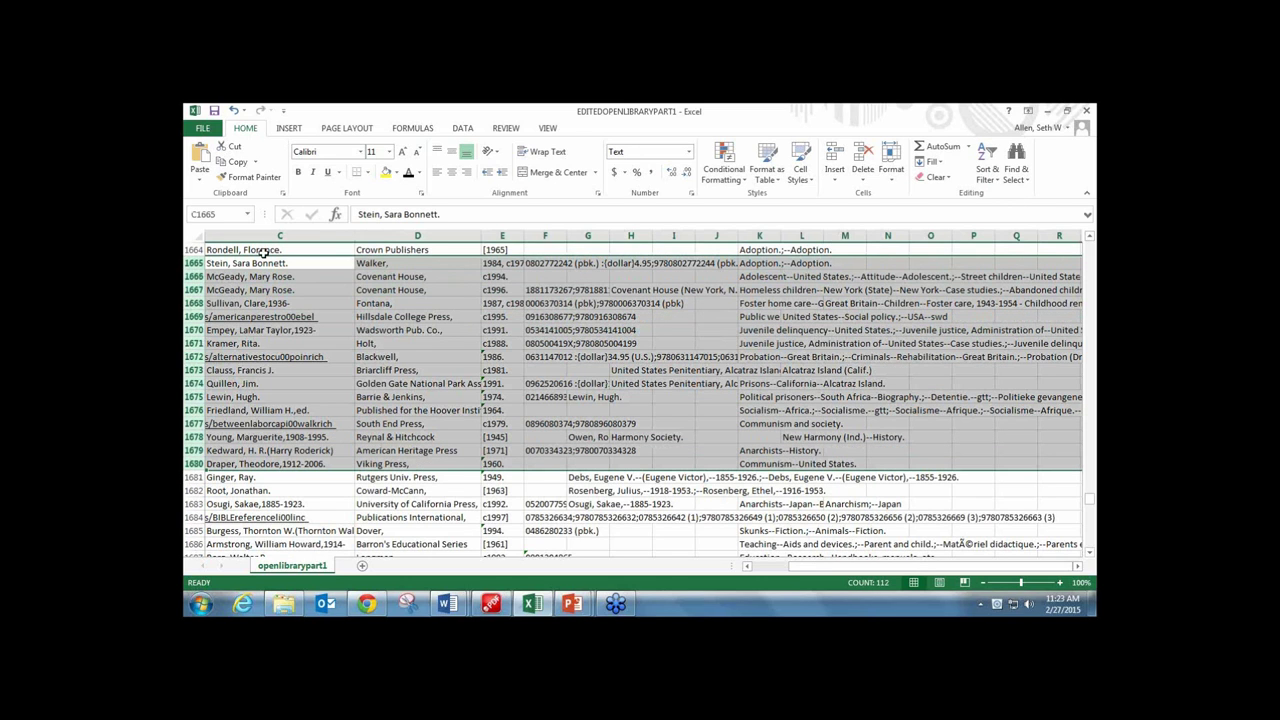
pyautogui.click(542, 489)
pyautogui.scroll(2, 619, 432)
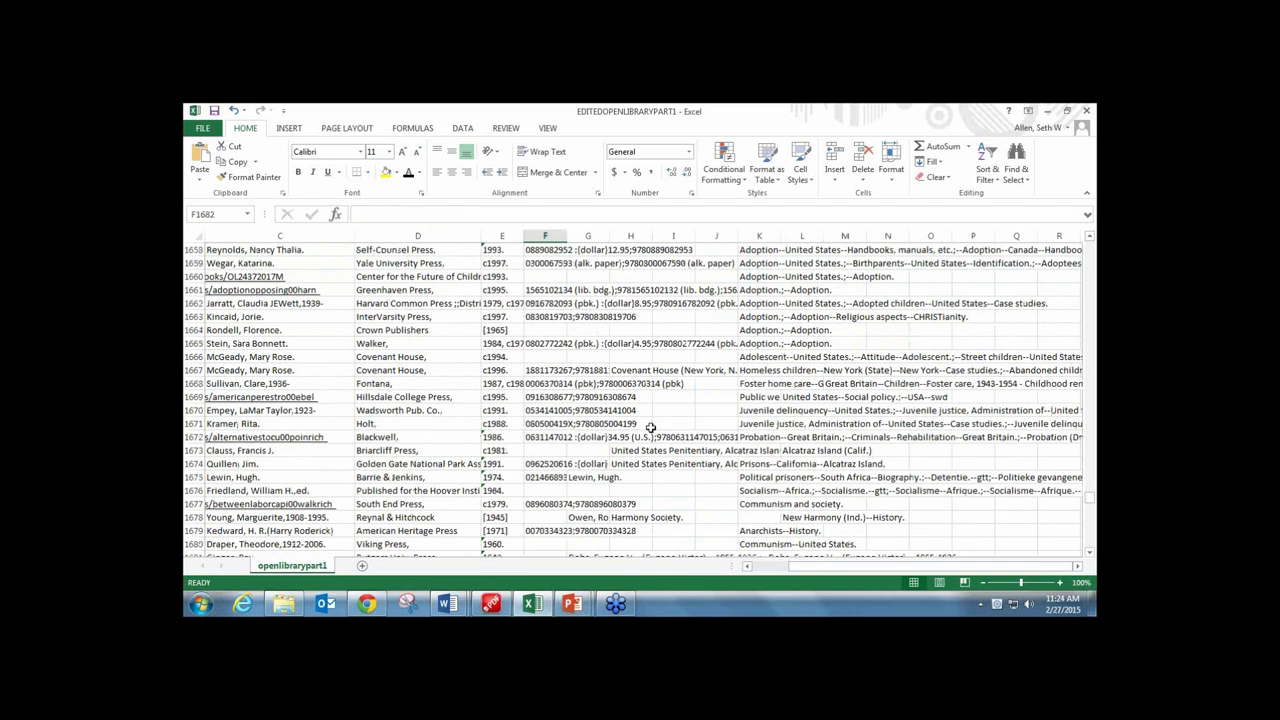
# Find rows 314 to 325 of the openlibrarypart1 sheet and copy them.
pyautogui.scroll(3, 650, 370)
pyautogui.scroll(20, 646, 396)
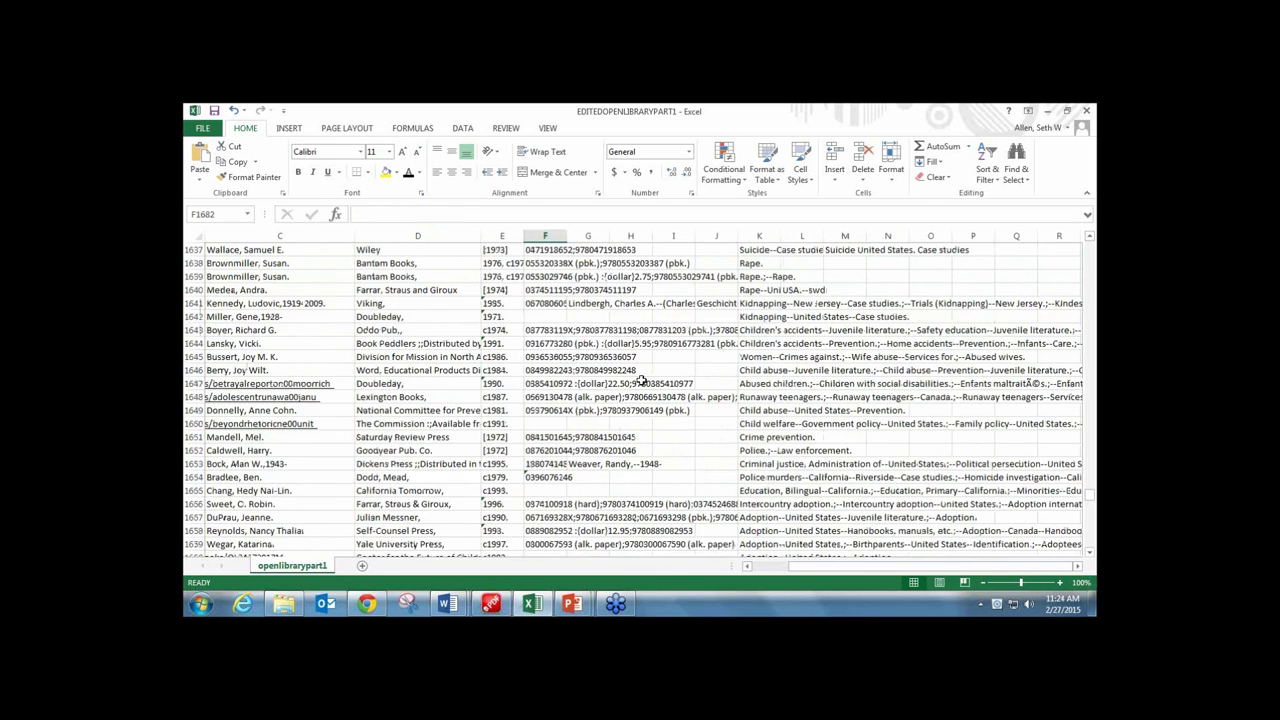
pyautogui.scroll(3, 663, 400)
pyautogui.moveTo(1091, 488); pyautogui.dragTo(1092, 298)
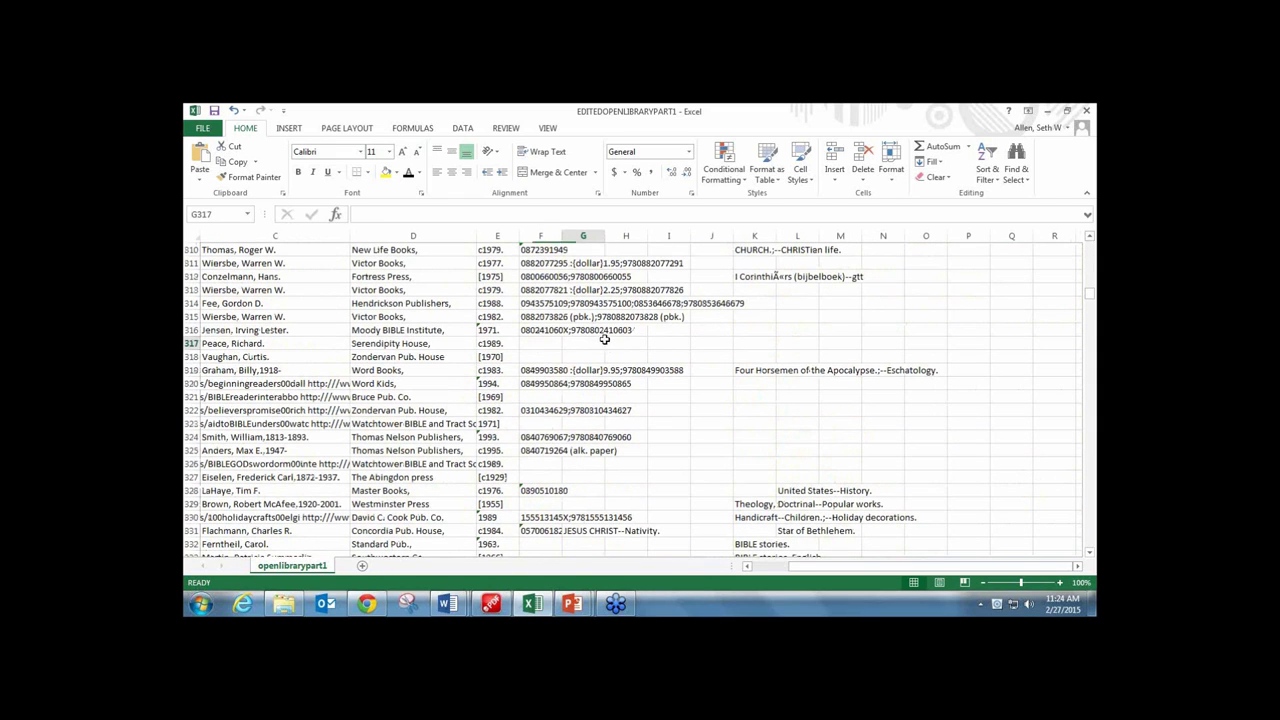
pyautogui.click(598, 343)
pyautogui.moveTo(376, 612)
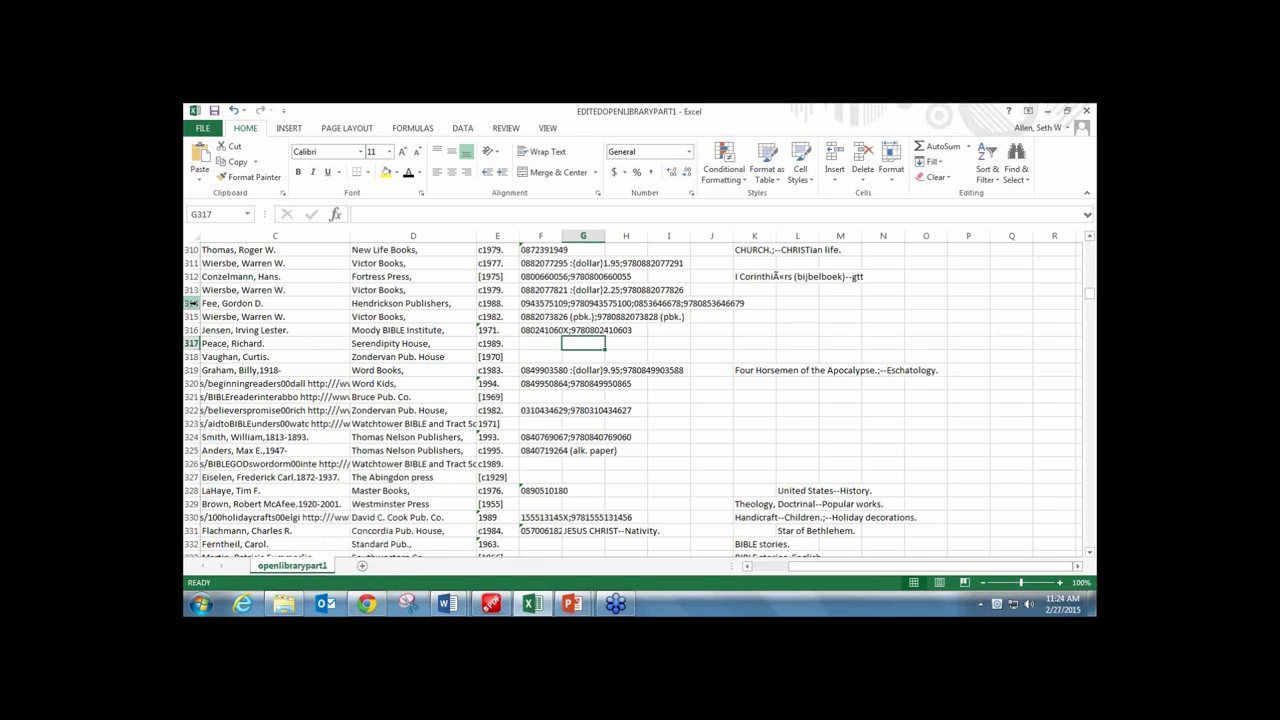
pyautogui.moveTo(194, 303); pyautogui.dragTo(192, 450)
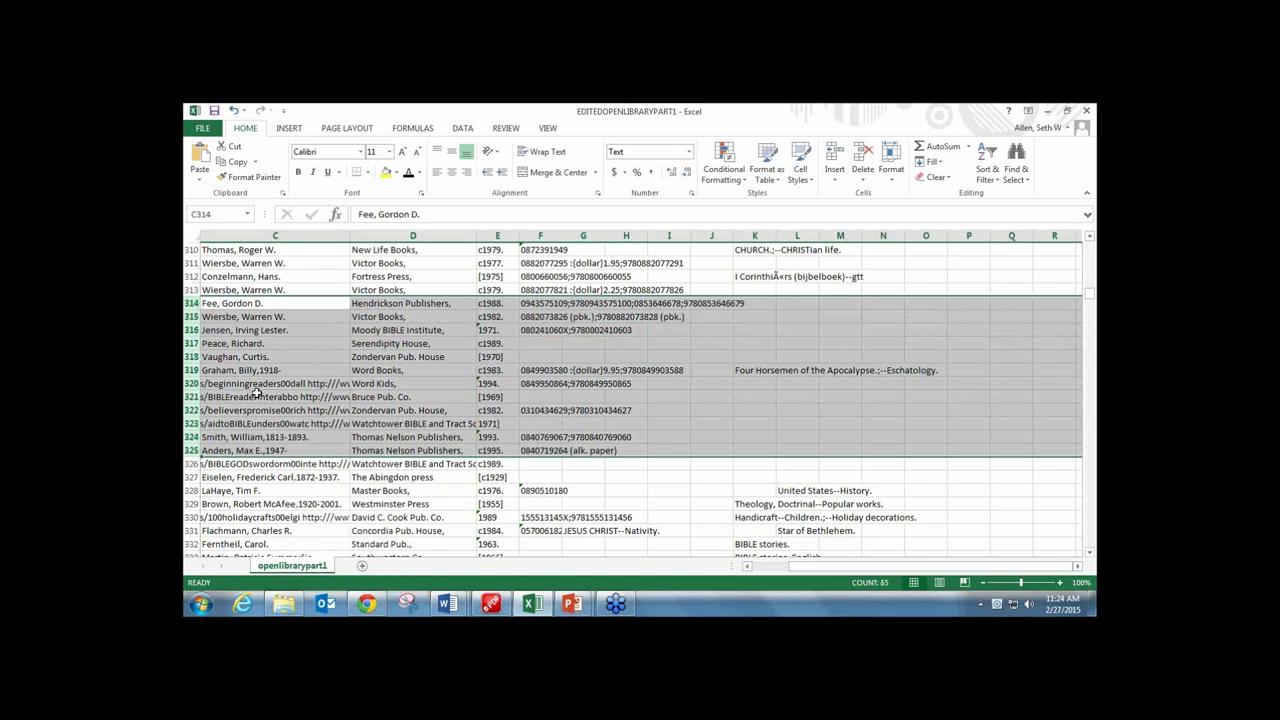
pyautogui.rightClick(257, 395)
pyautogui.click(288, 219)
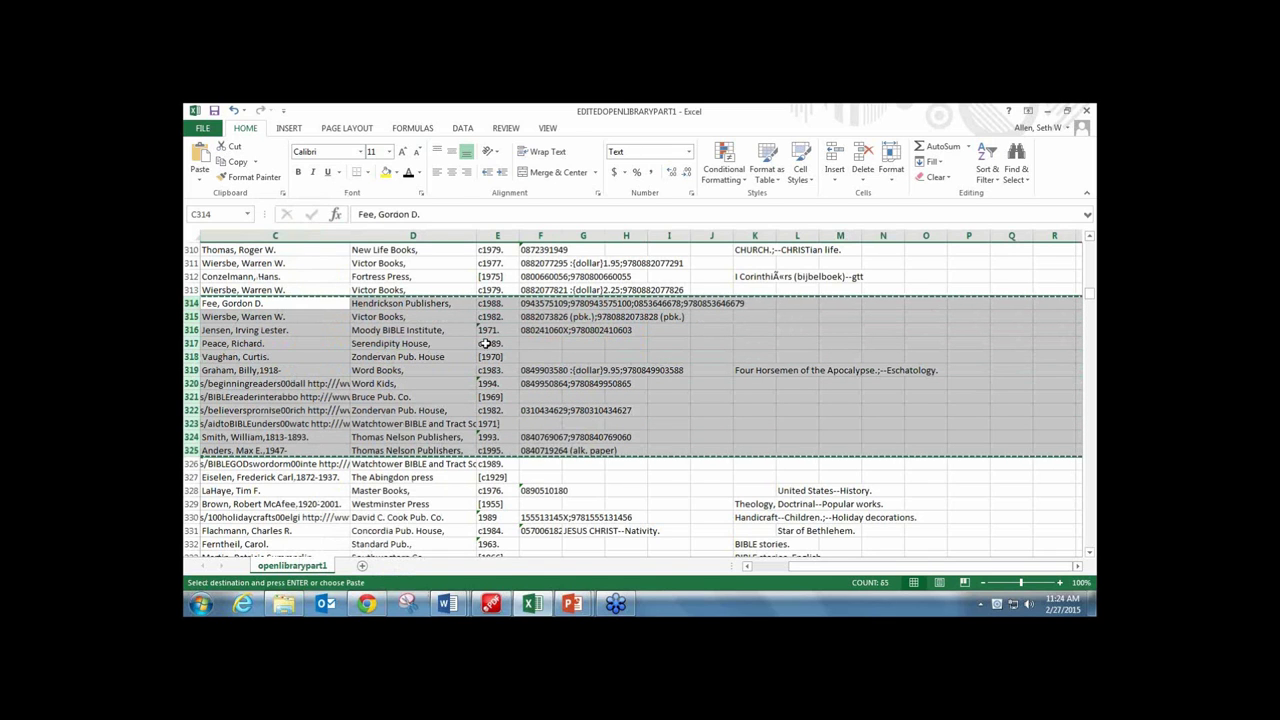
# Switch to NEW CATALOG.xlsx in Chrome, select row 118 and view its paste option without applying it.
pyautogui.click(366, 604)
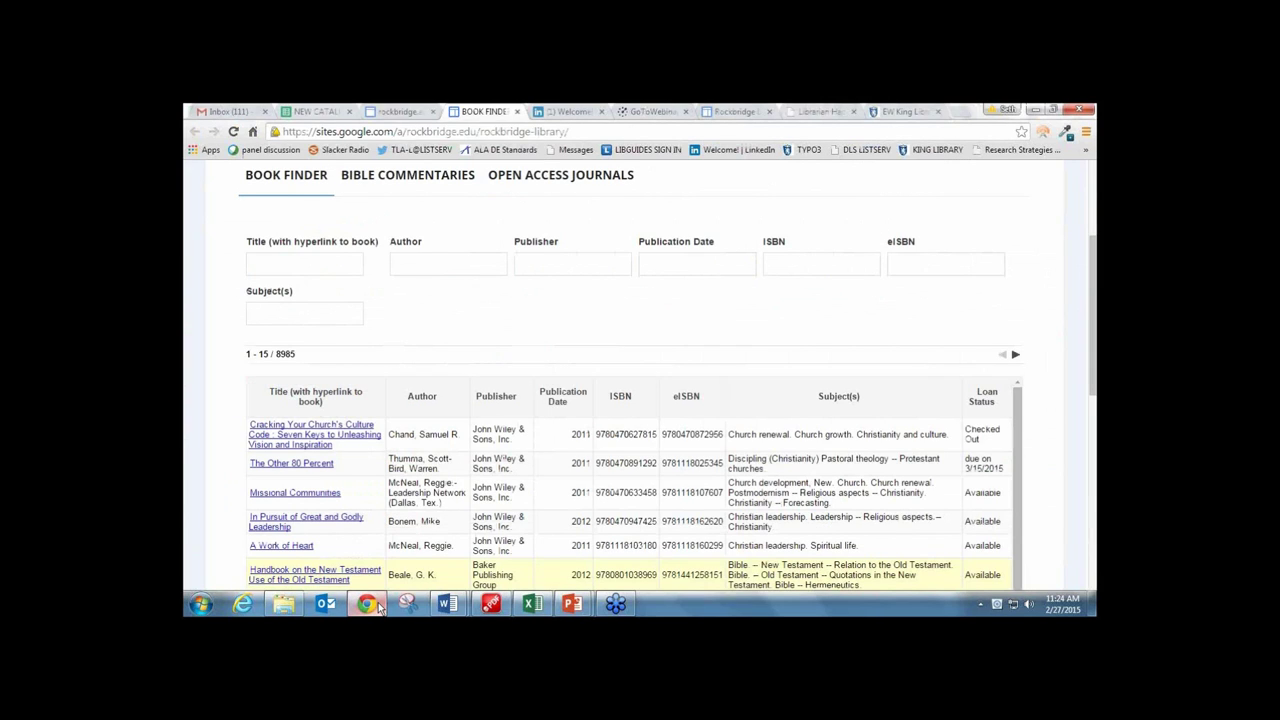
pyautogui.click(315, 111)
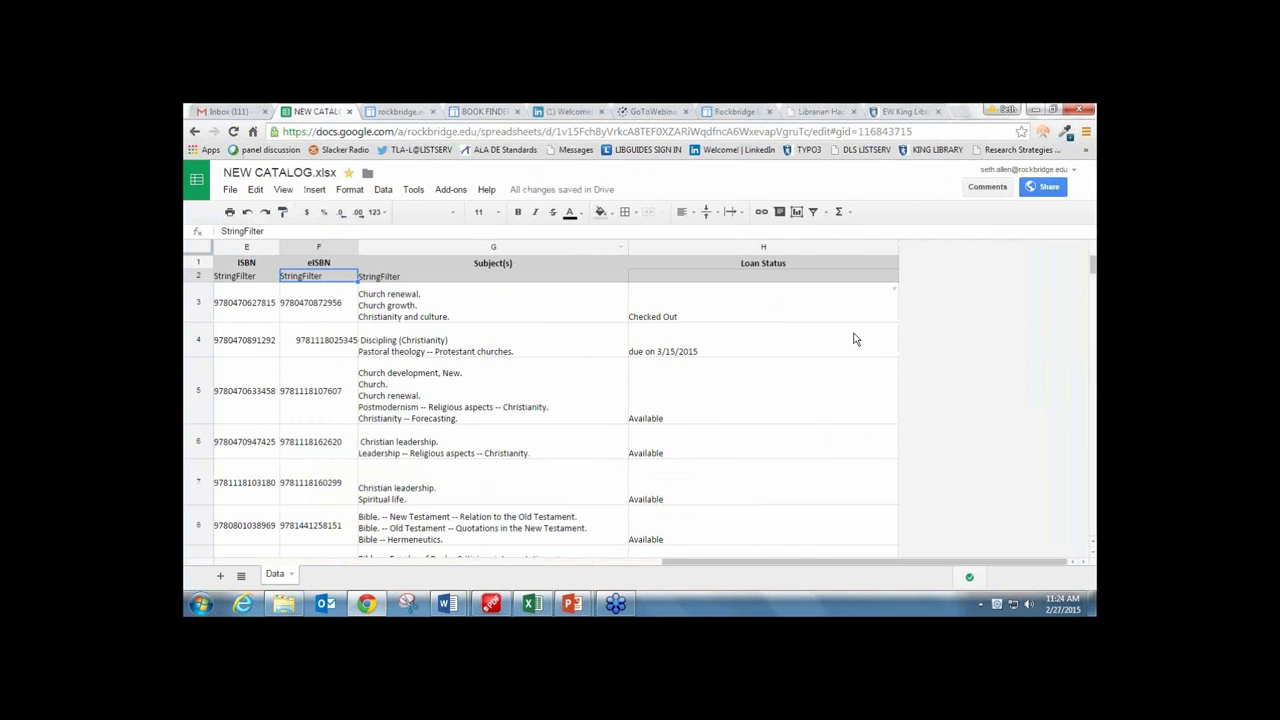
pyautogui.scroll(-15, 752, 370)
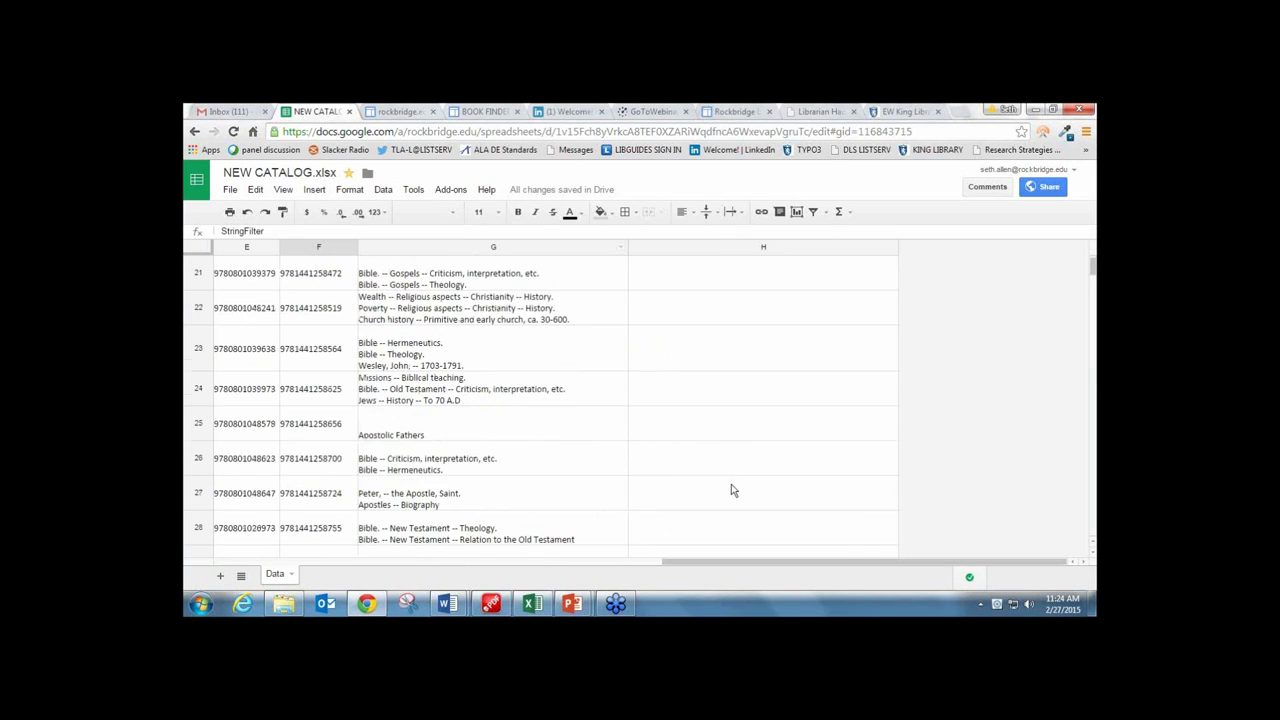
pyautogui.scroll(-20, 722, 490)
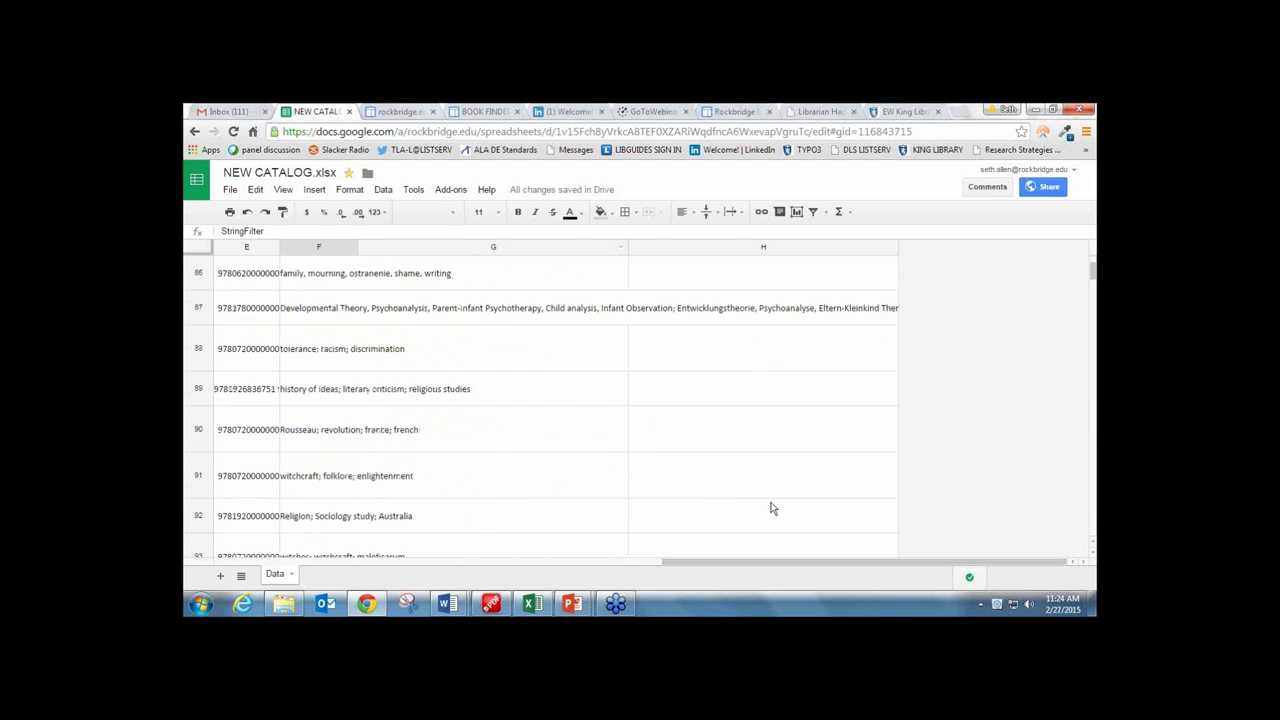
pyautogui.scroll(-6, 1038, 463)
pyautogui.click(241, 517)
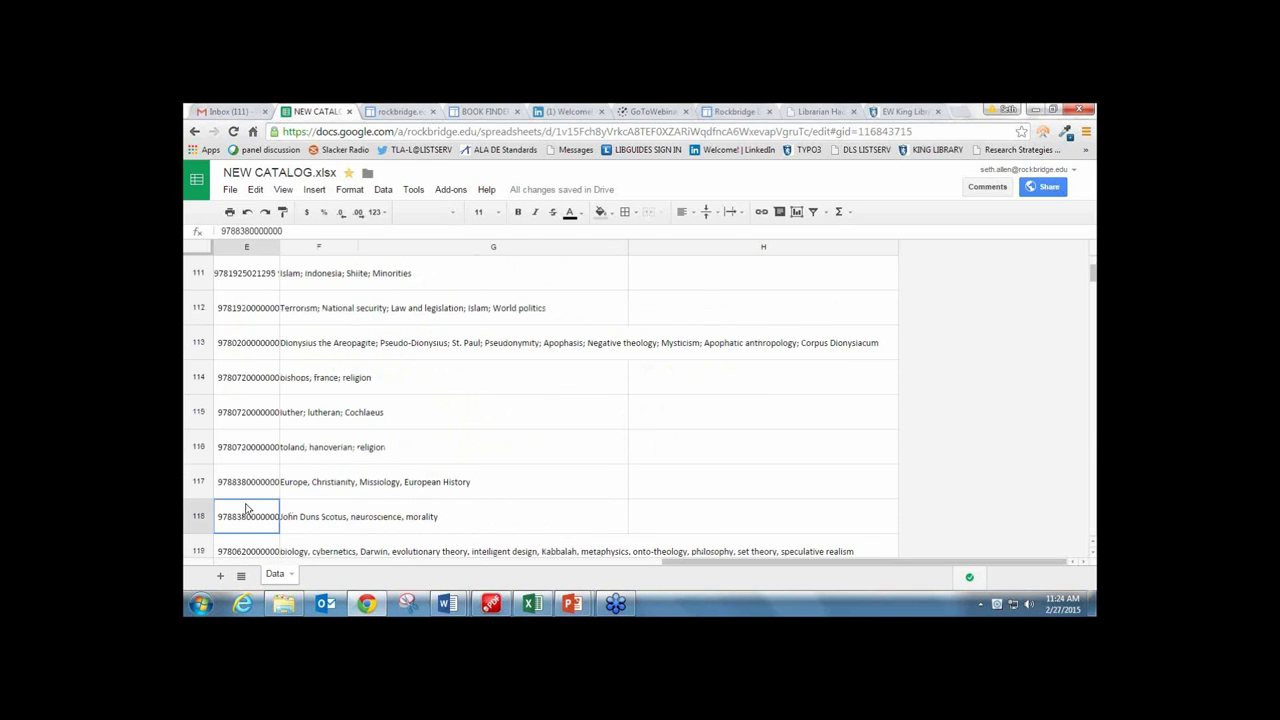
pyautogui.click(198, 515)
pyautogui.rightClick(198, 515)
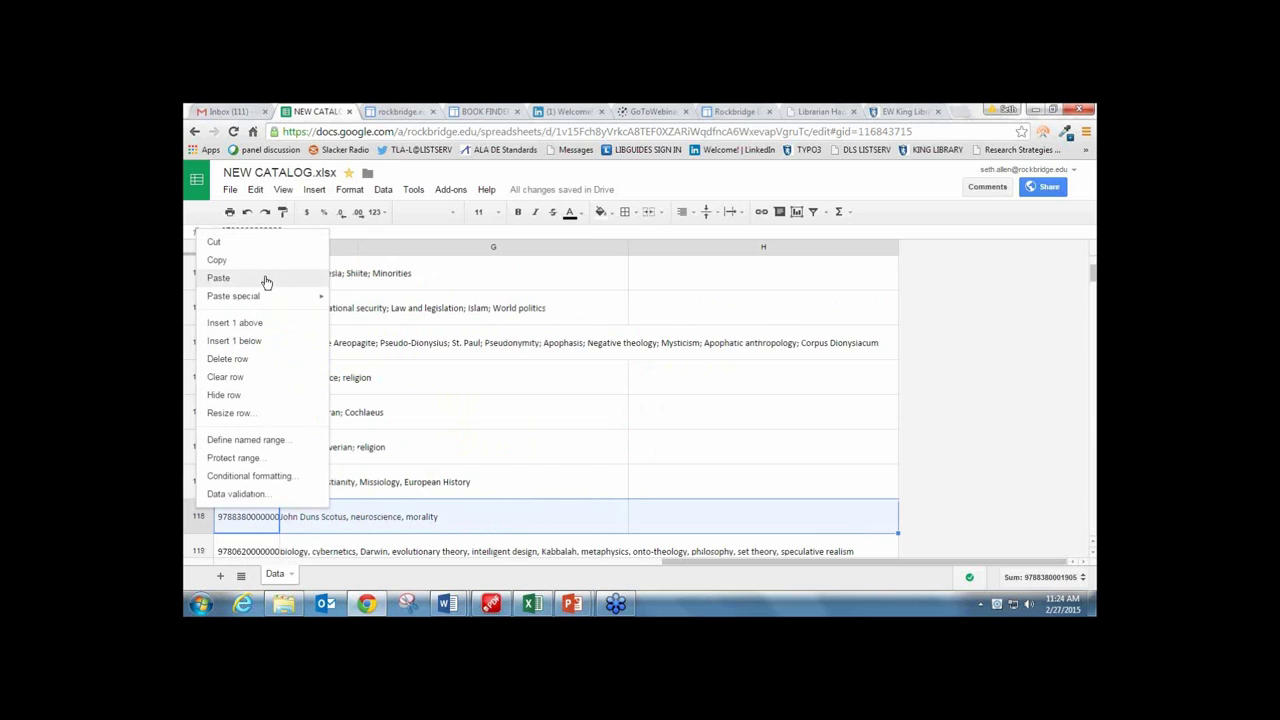
pyautogui.click(677, 471)
pyautogui.click(508, 510)
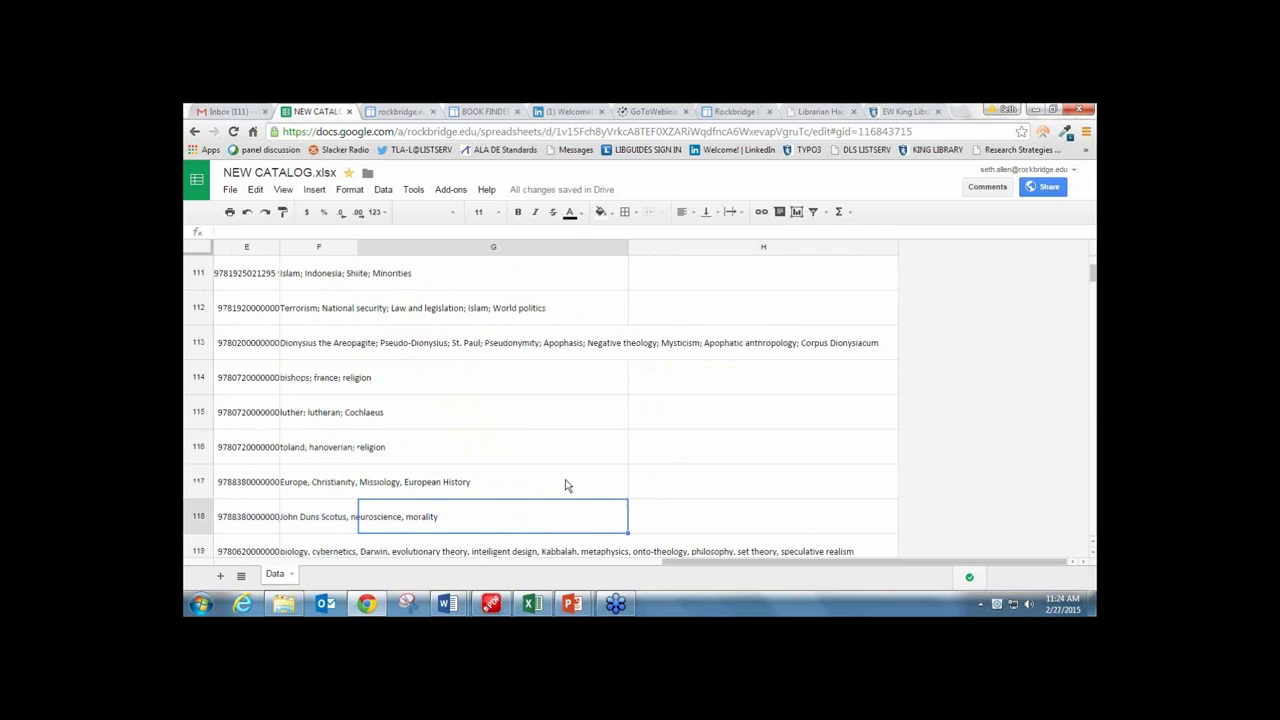
pyautogui.click(770, 514)
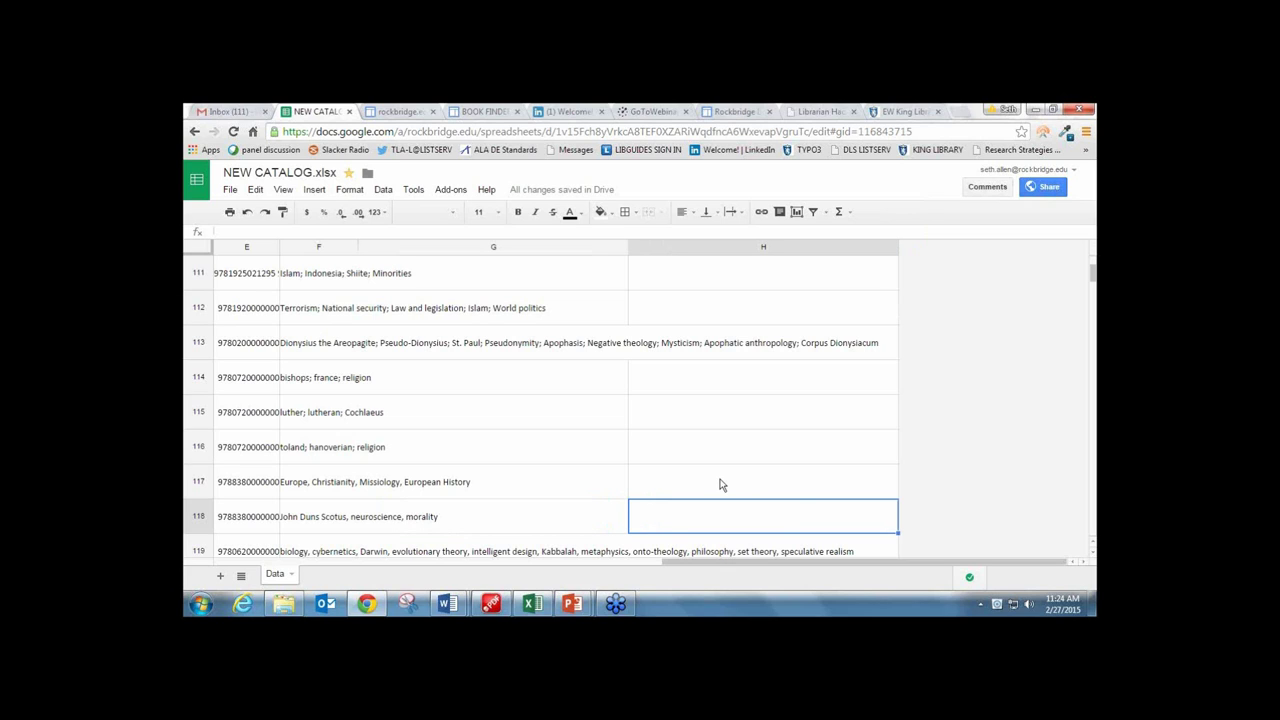
# Examine the hyperlinked title cells A117 and A113, and look at the title links on the Book Finder page.
pyautogui.moveTo(740, 563); pyautogui.dragTo(450, 563)
pyautogui.click(405, 490)
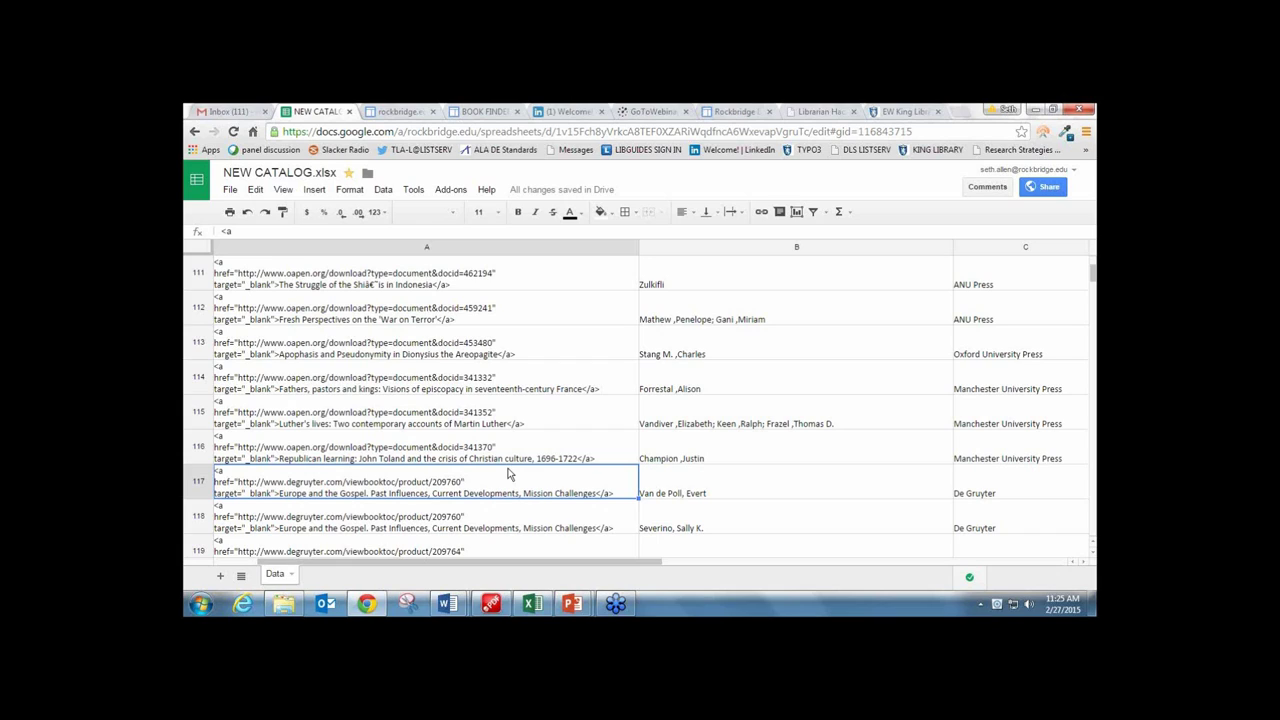
pyautogui.click(428, 347)
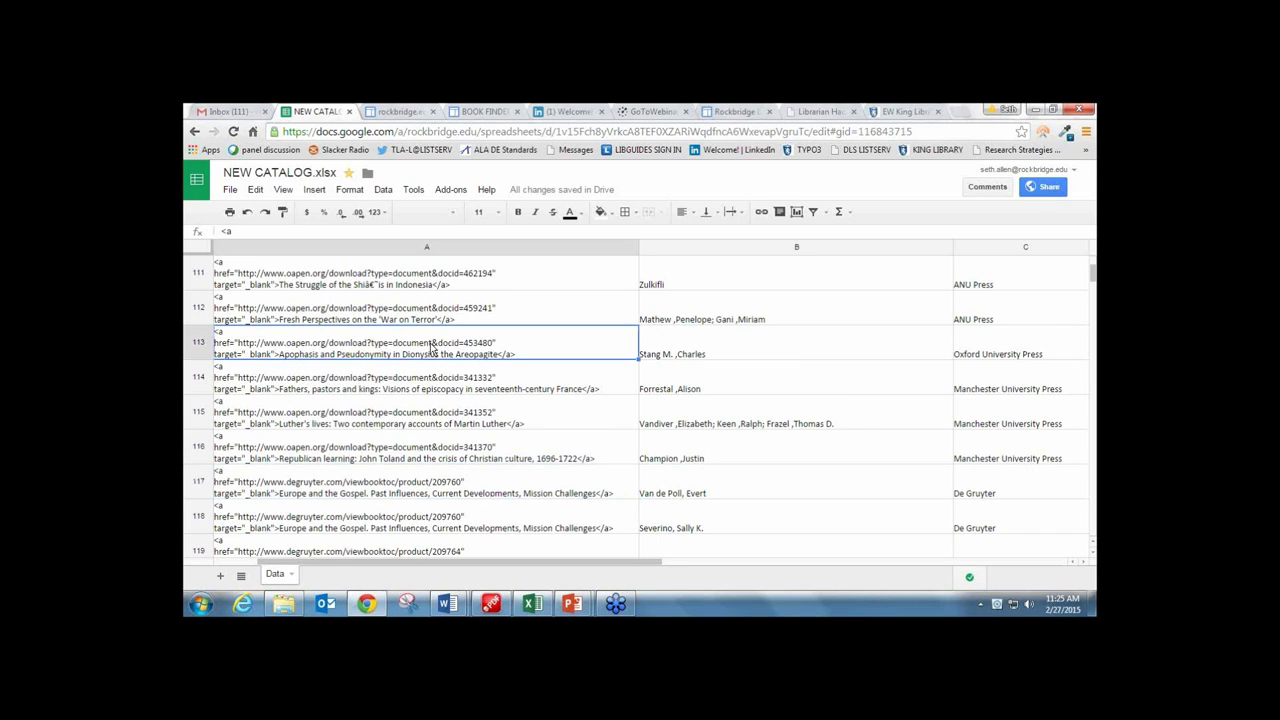
pyautogui.click(477, 112)
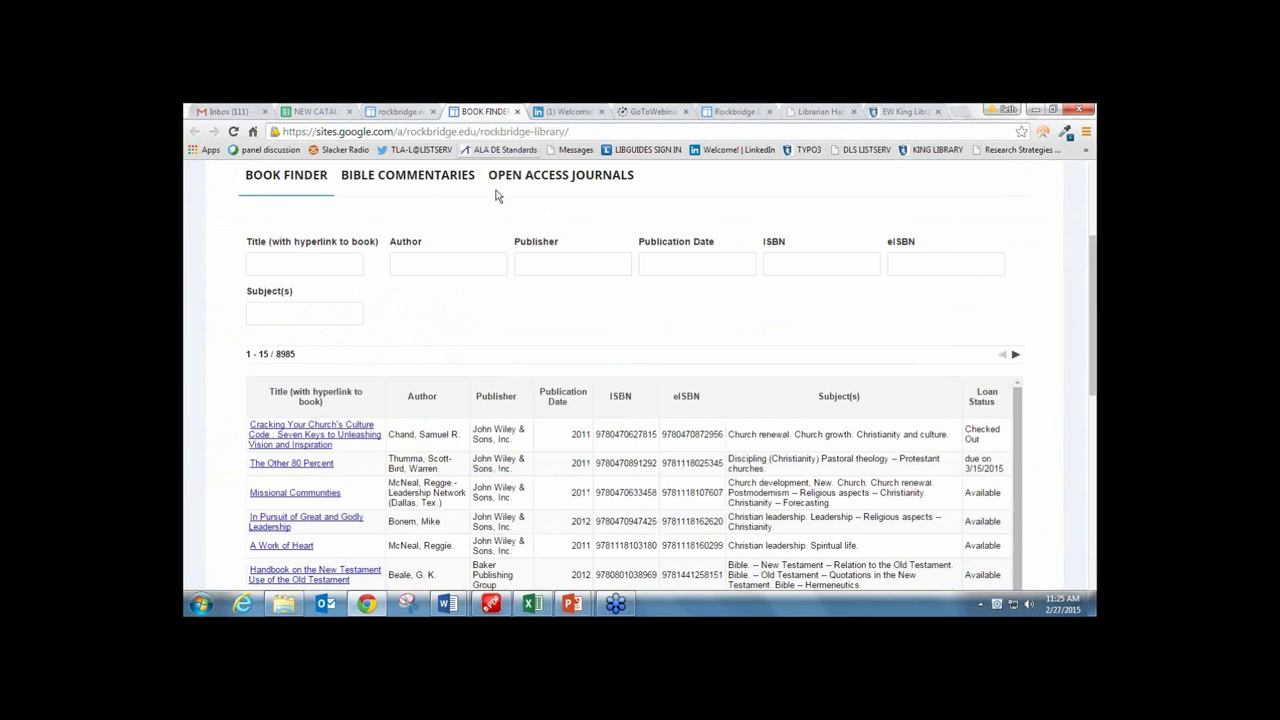
pyautogui.scroll(-2, 280, 370)
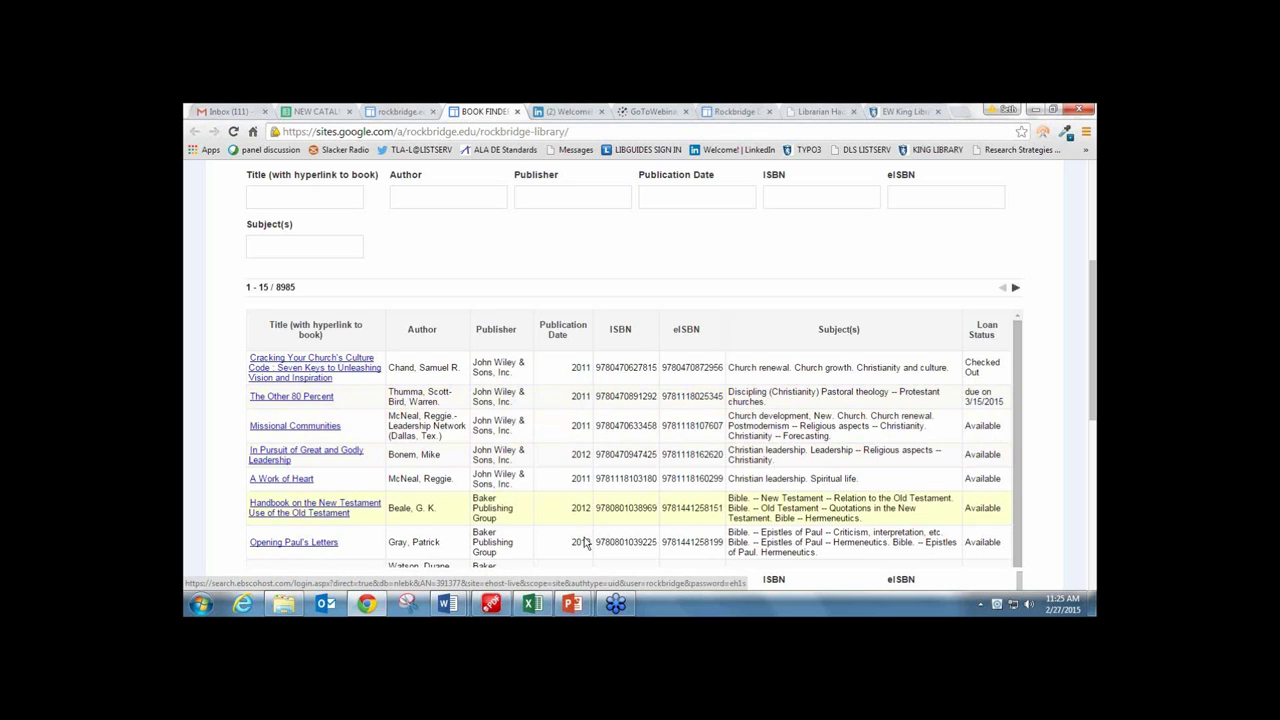
# Switch to the computerlinks document in Word and create a new blank document.
pyautogui.moveTo(490, 590)
pyautogui.click(551, 549)
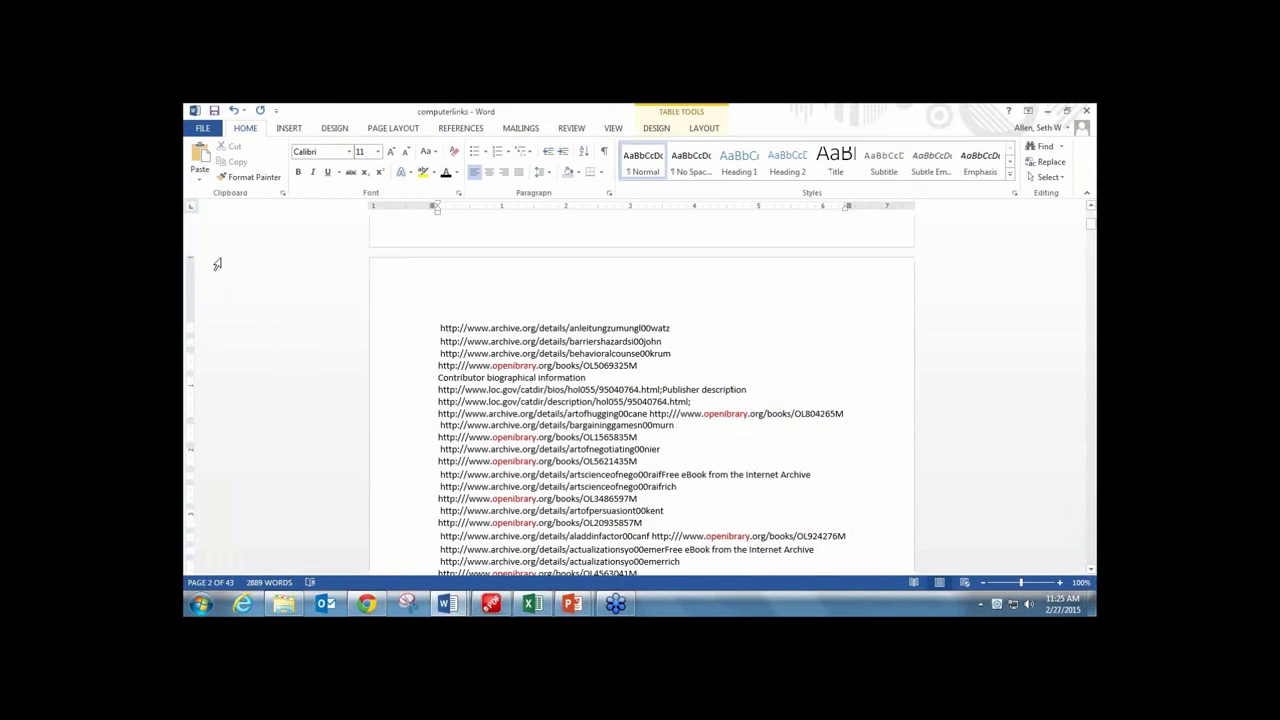
pyautogui.click(205, 130)
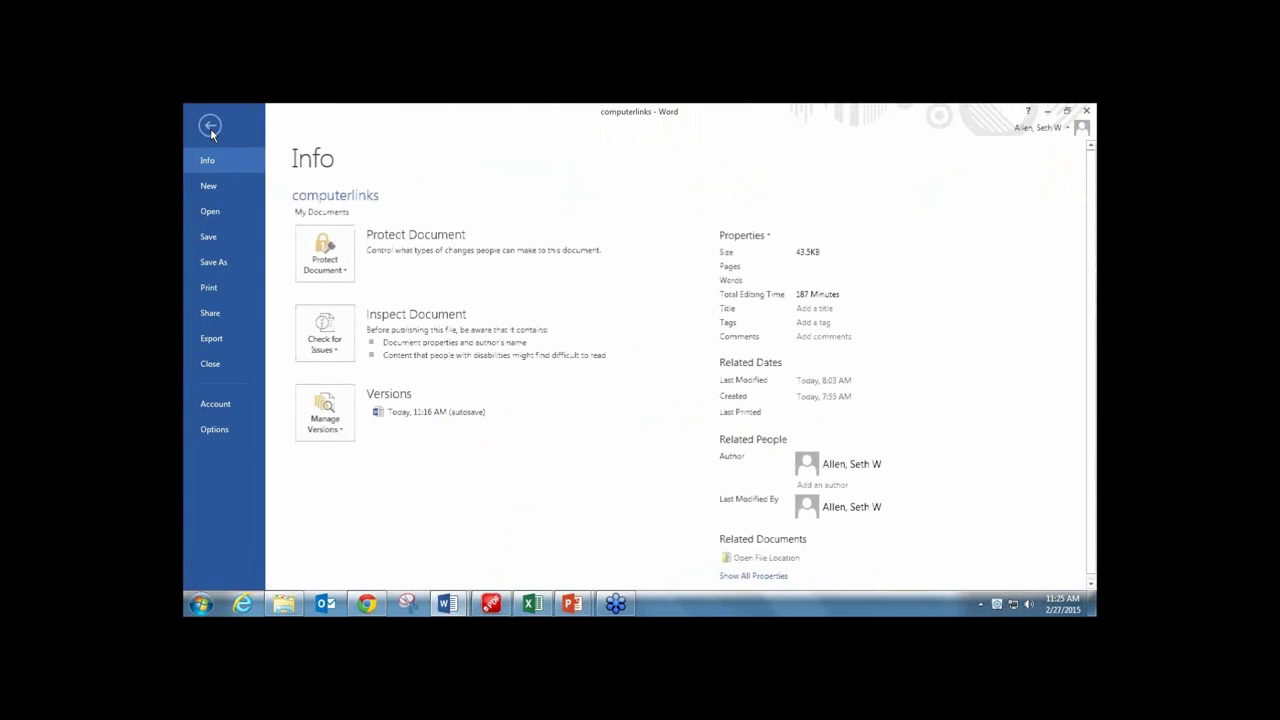
pyautogui.click(221, 185)
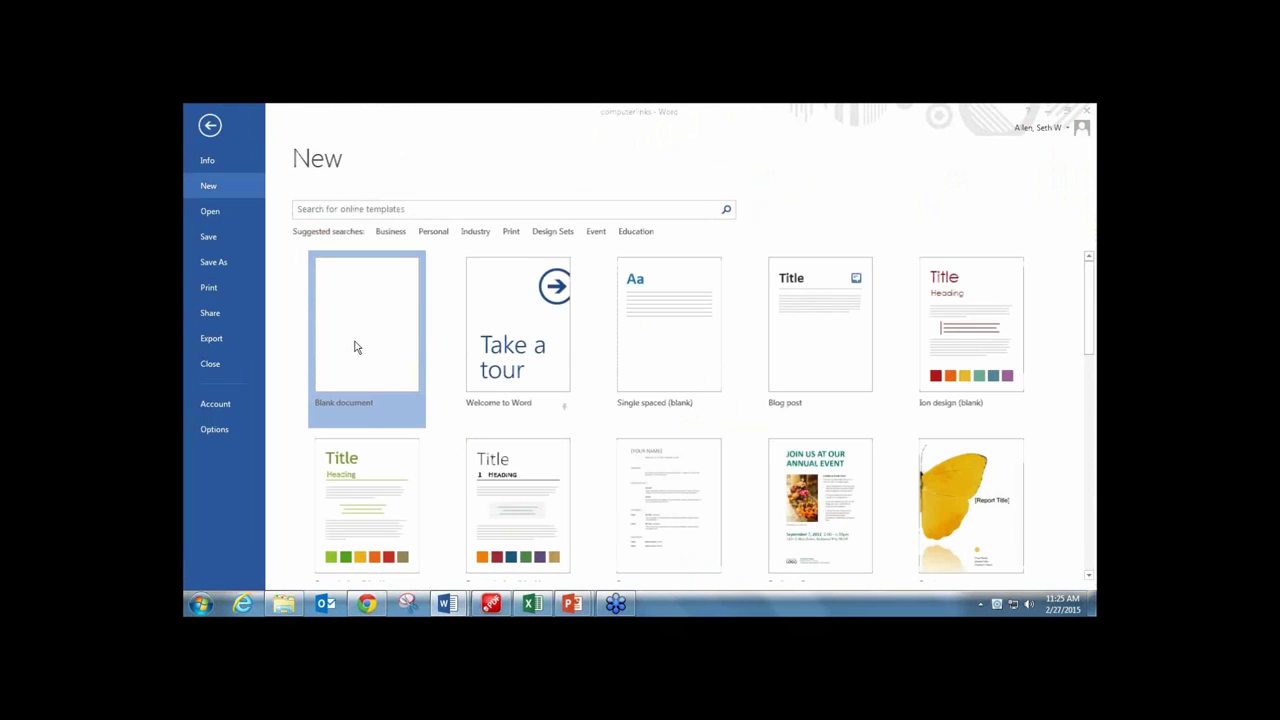
pyautogui.press('Escape')
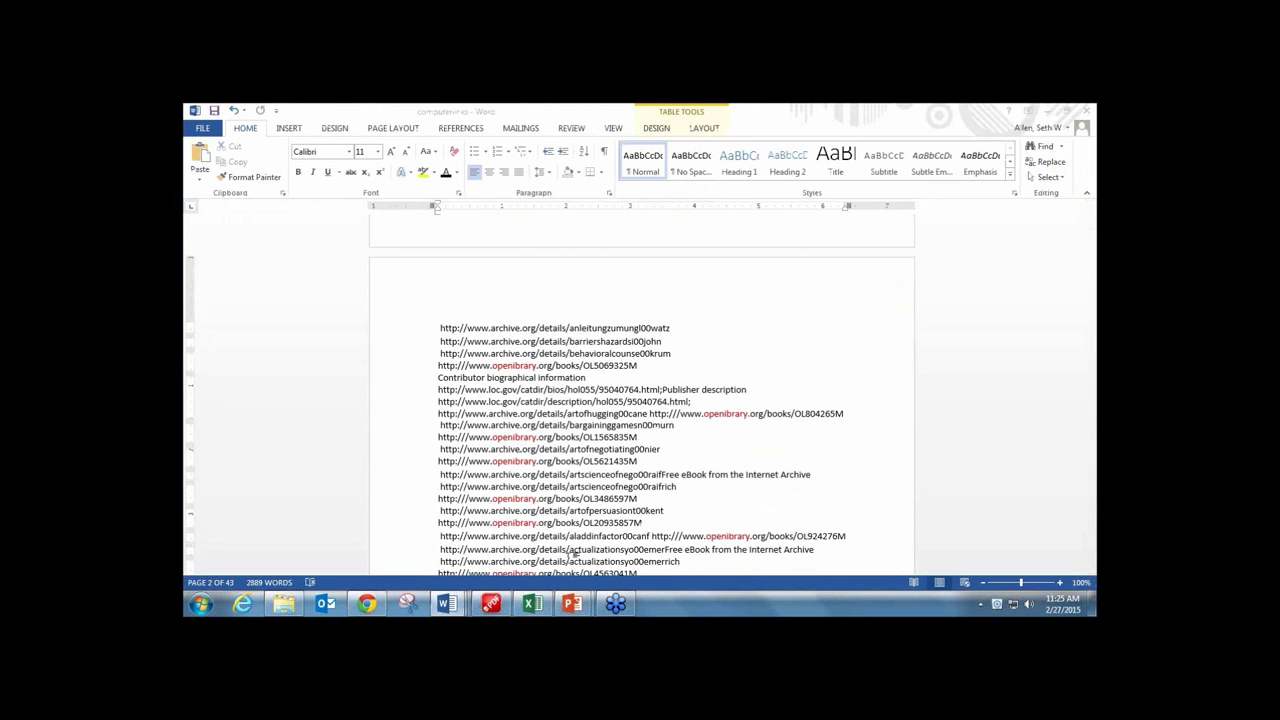
# Return to EDITEDOPENLIBRARYPART1 in Excel, select column C, clear the selection and look over the records above row 311.
pyautogui.click(532, 604)
pyautogui.click(300, 290)
pyautogui.click(283, 235)
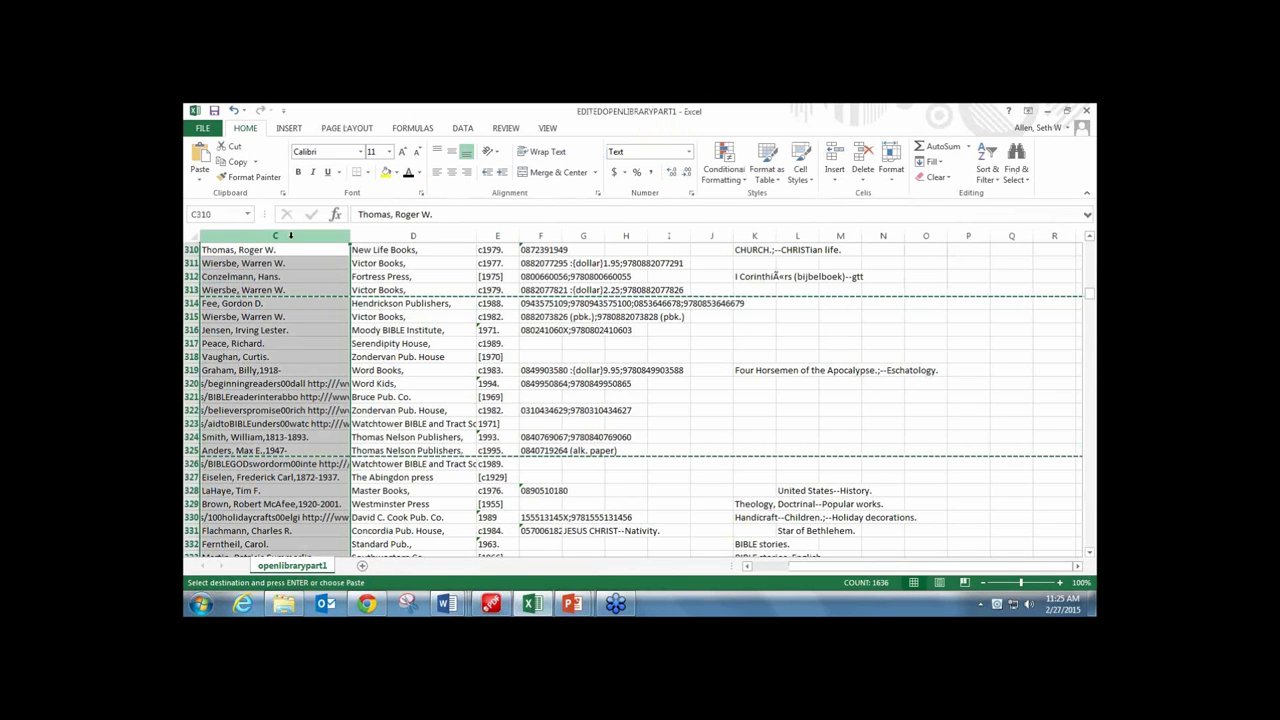
pyautogui.click(372, 263)
pyautogui.click(372, 276)
pyautogui.click(343, 264)
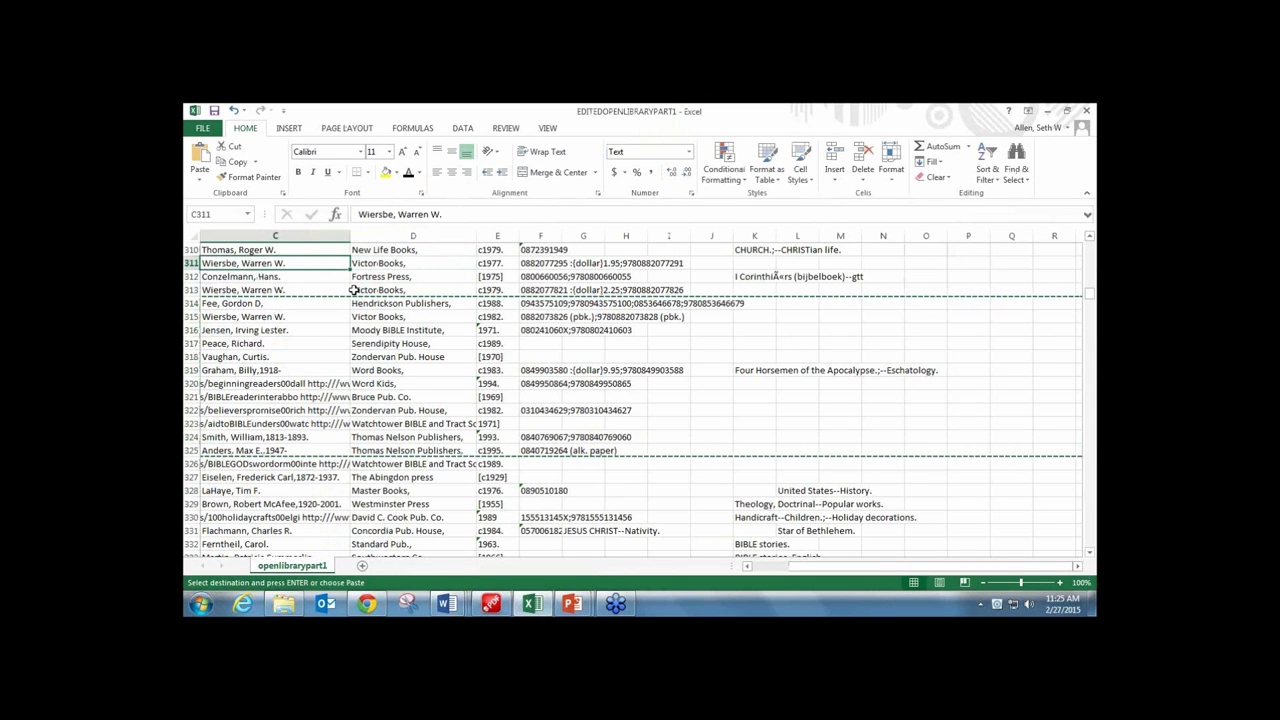
pyautogui.scroll(5, 358, 290)
pyautogui.scroll(14, 358, 290)
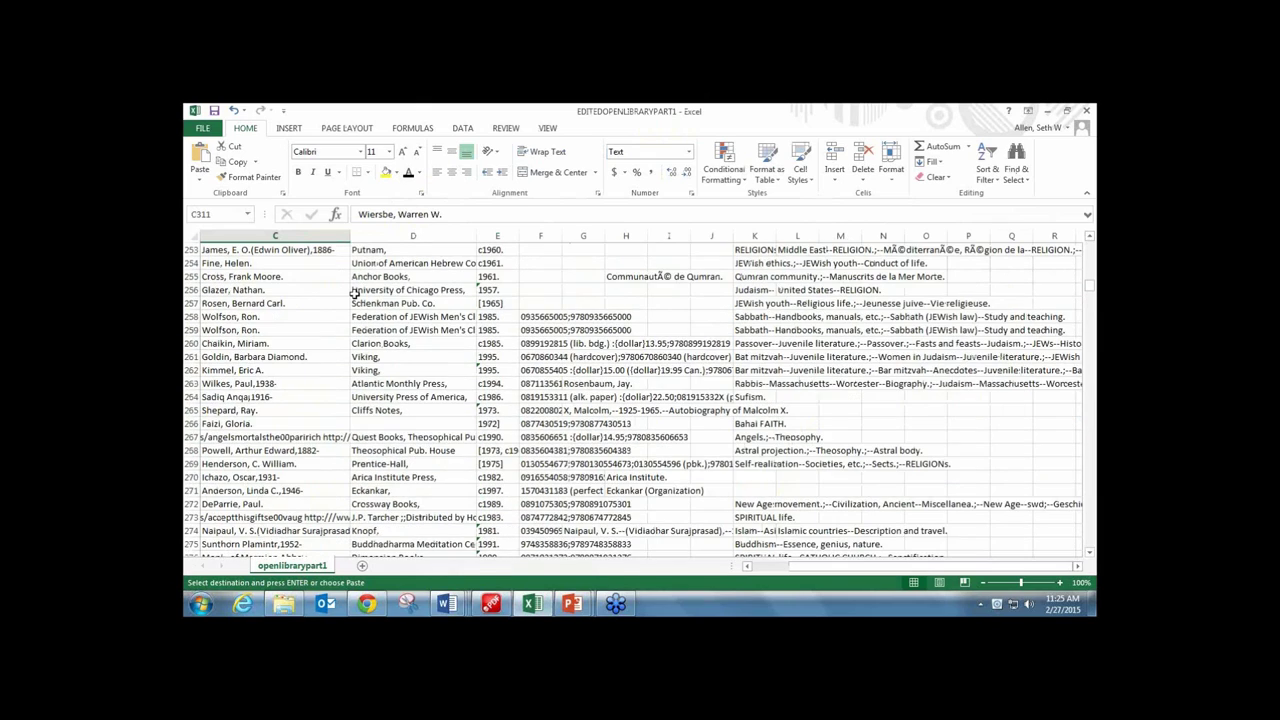
pyautogui.scroll(17, 352, 292)
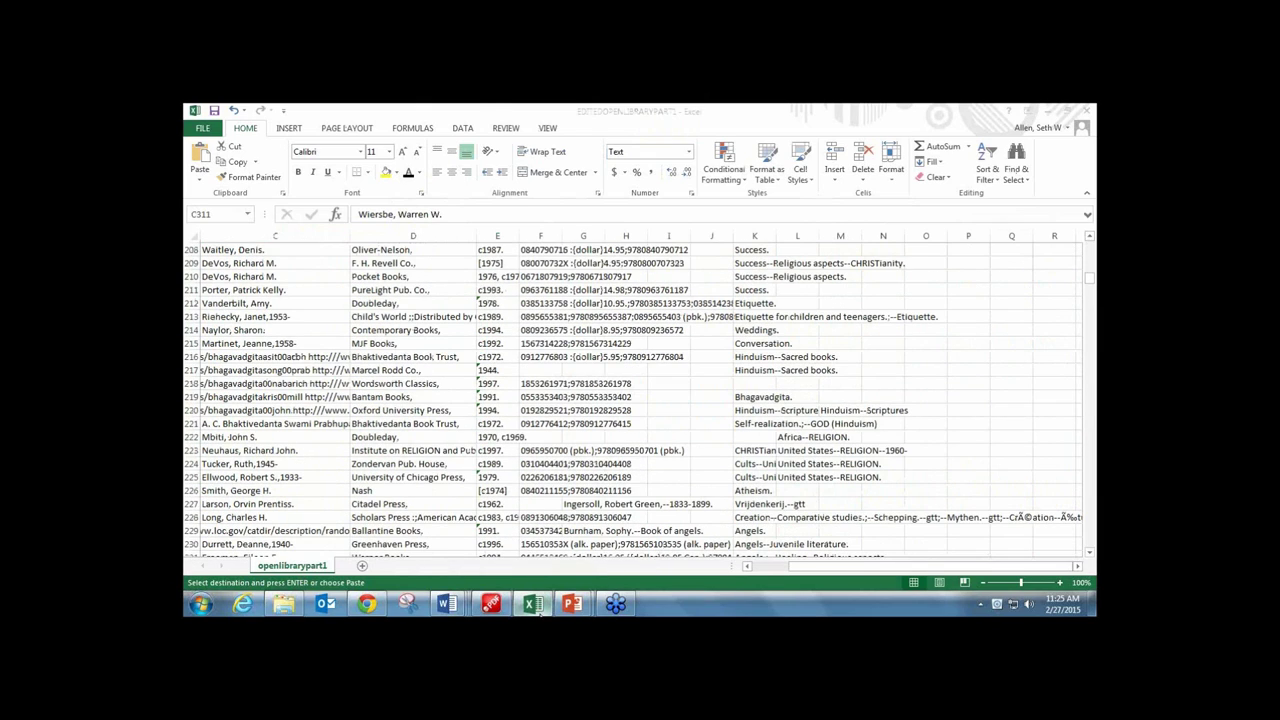
# Check the Word documents, return to NEW CATALOG.xlsx in Chrome and select the title cell A112.
pyautogui.click(533, 604)
pyautogui.moveTo(447, 604)
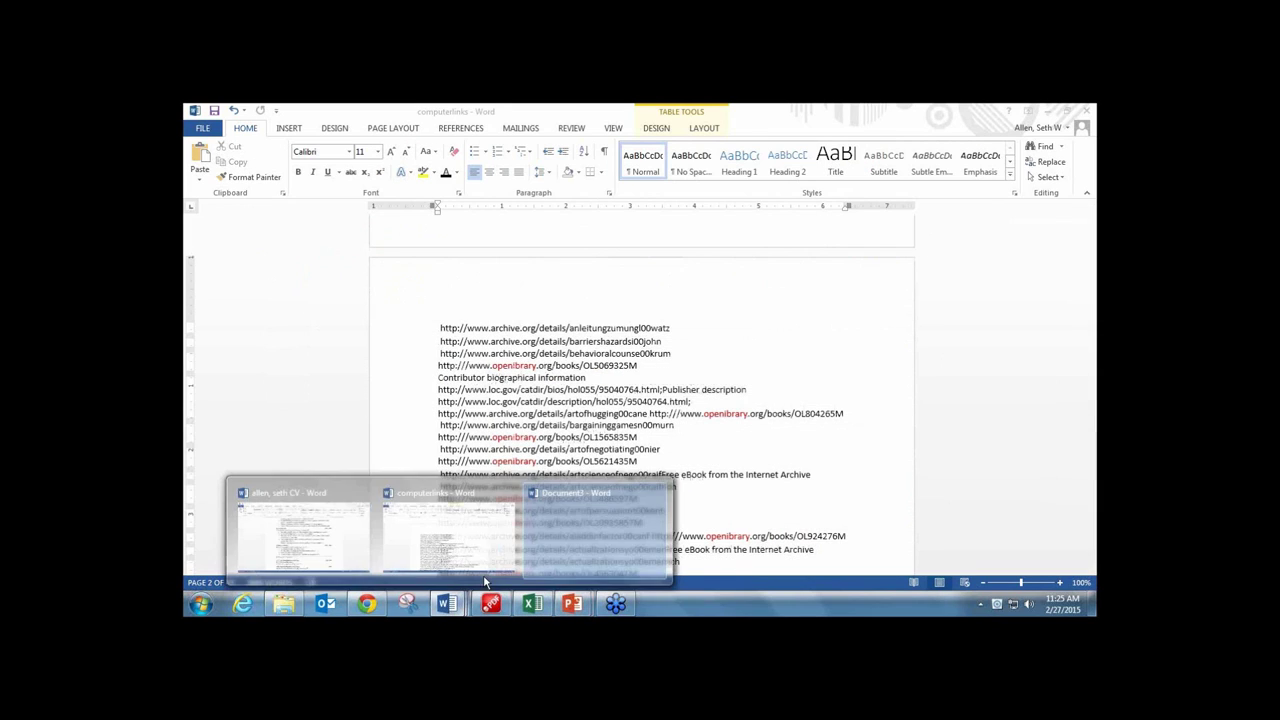
pyautogui.click(547, 526)
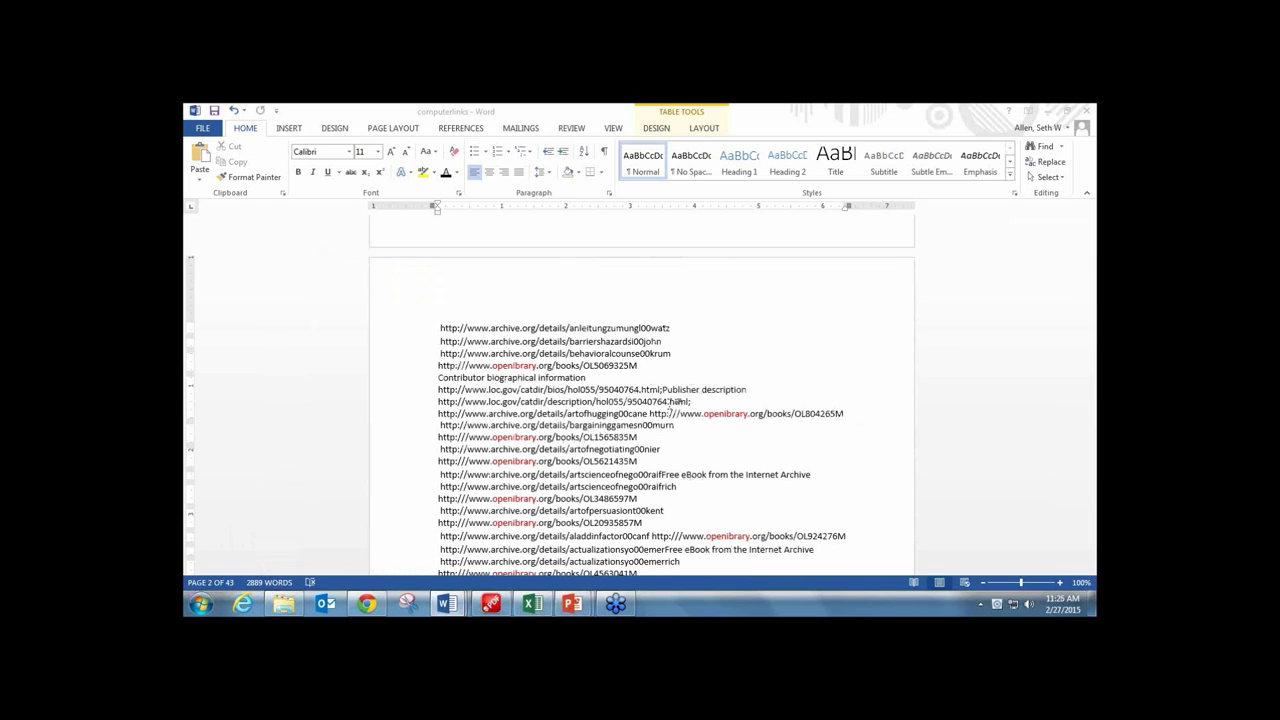
pyautogui.click(372, 603)
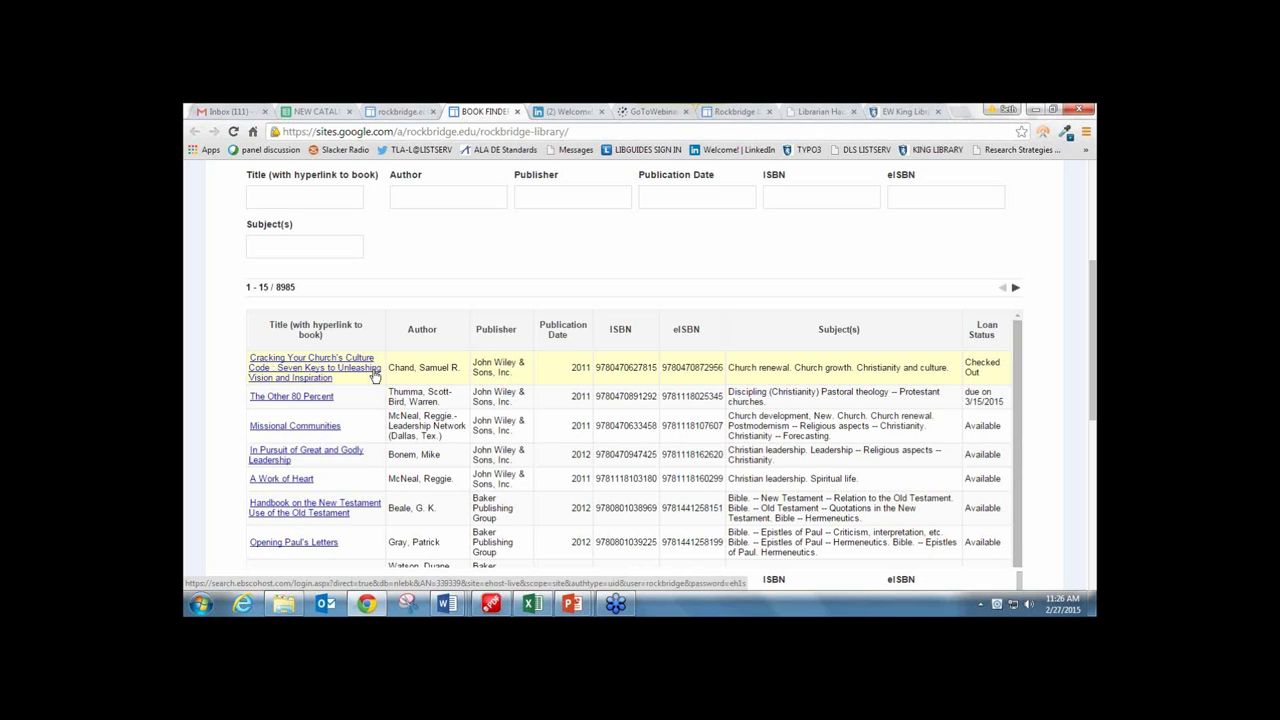
pyautogui.click(345, 111)
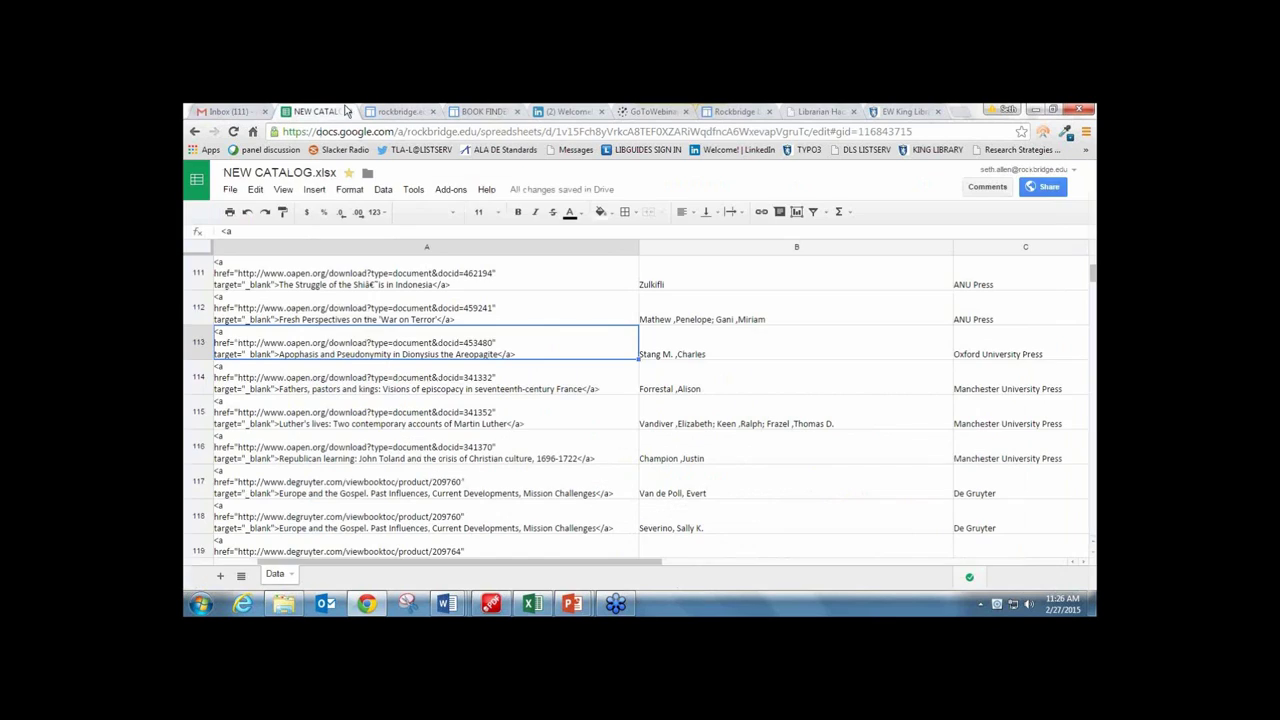
pyautogui.click(250, 306)
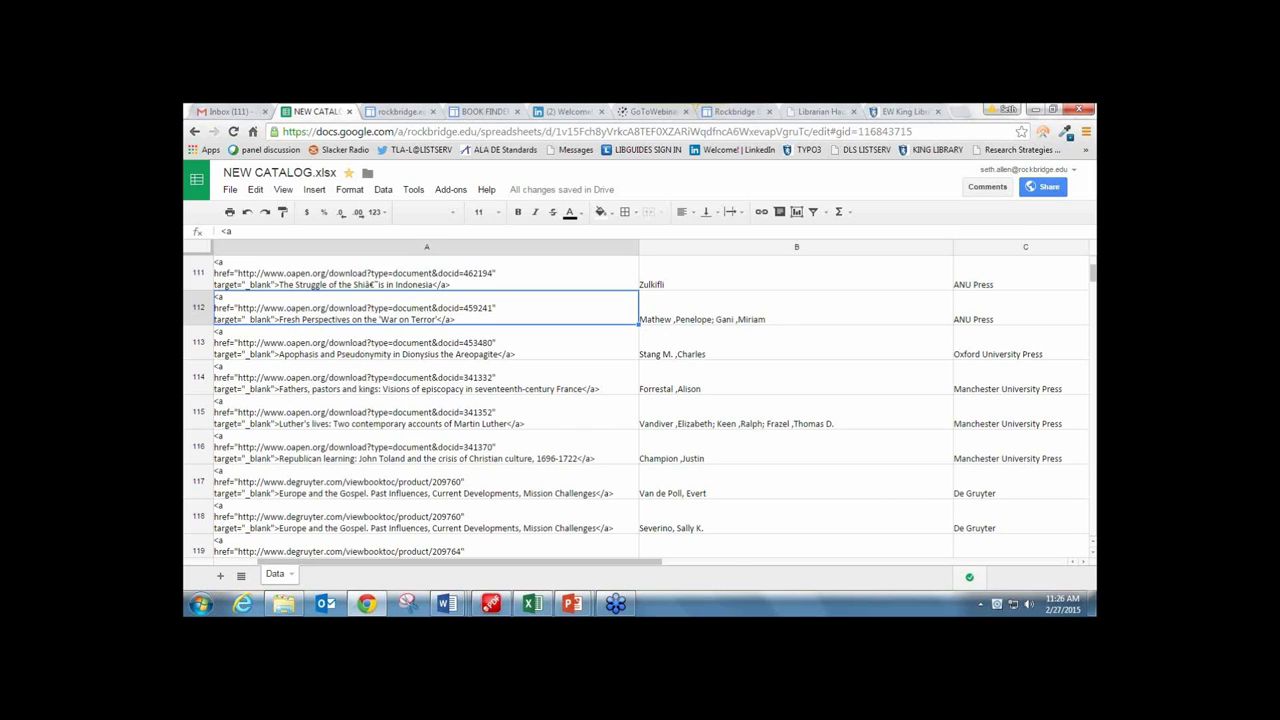
# Switch to the Hacking the OPAC presentation in PowerPoint and show slide 1 with the getting-started resources.
pyautogui.moveTo(574, 604)
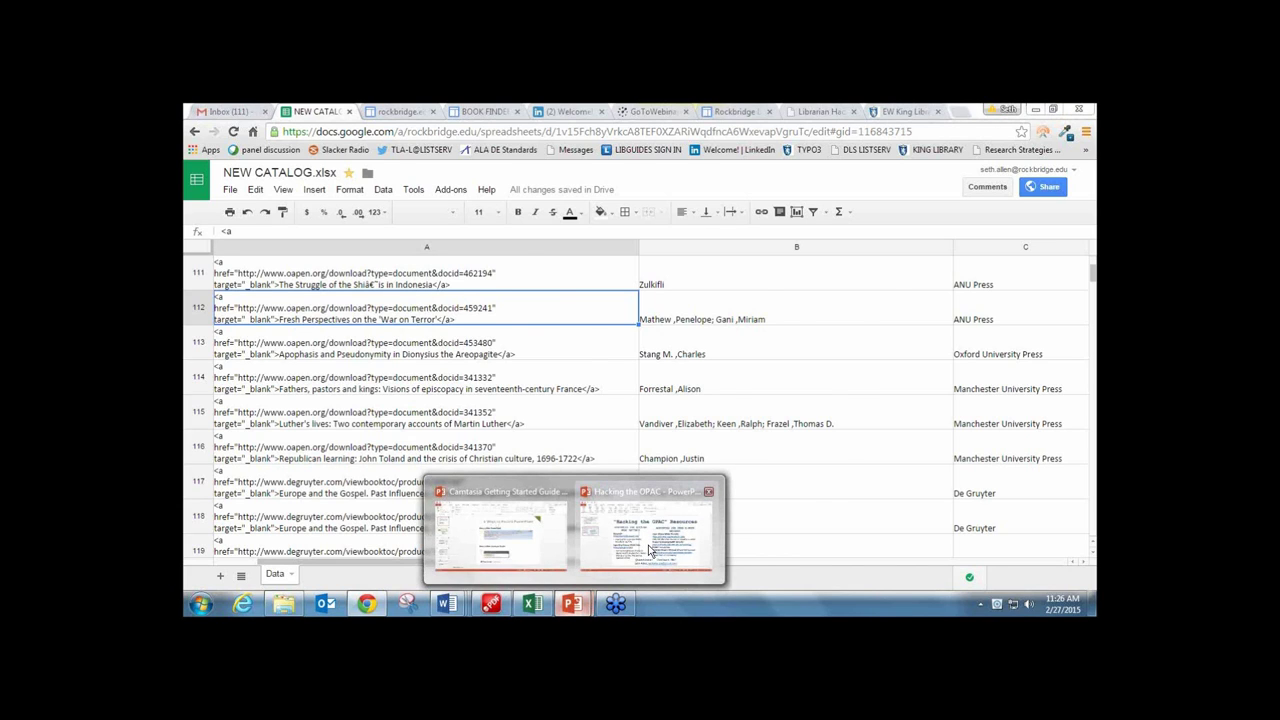
pyautogui.click(650, 555)
pyautogui.click(278, 250)
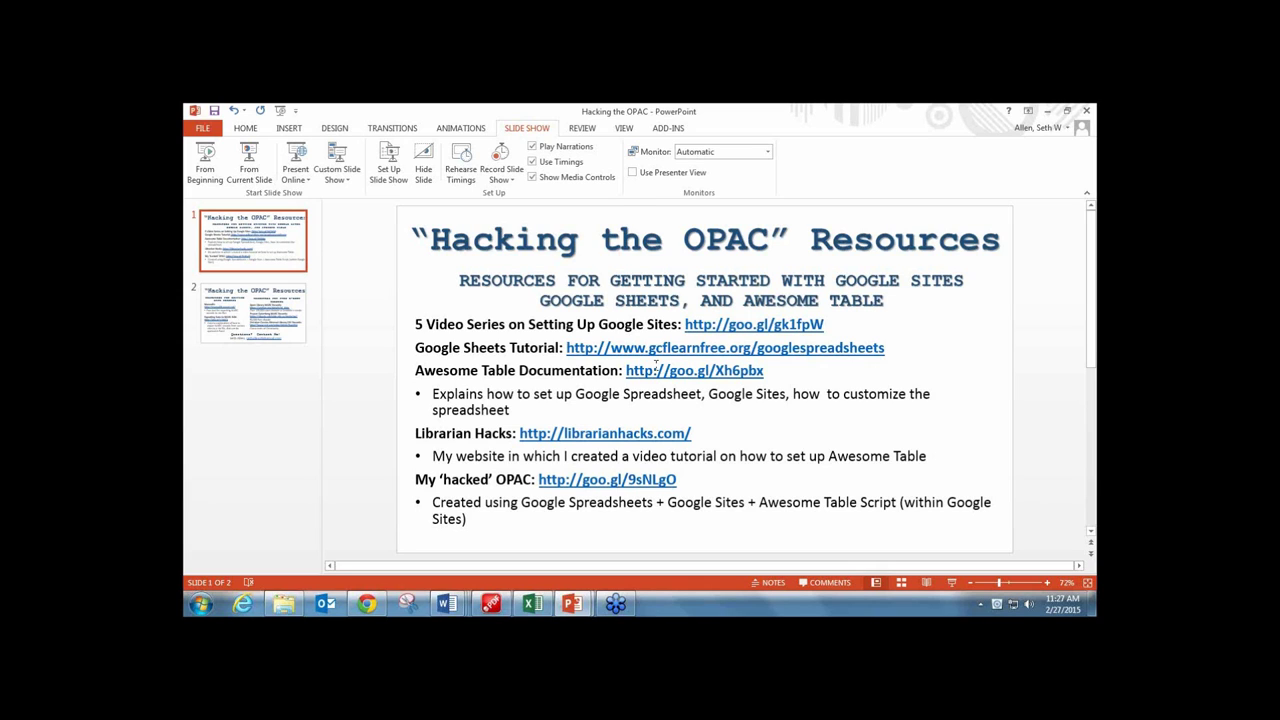
# Return to Chrome and load google.com in the browser tab showing LinkedIn.
pyautogui.click(367, 604)
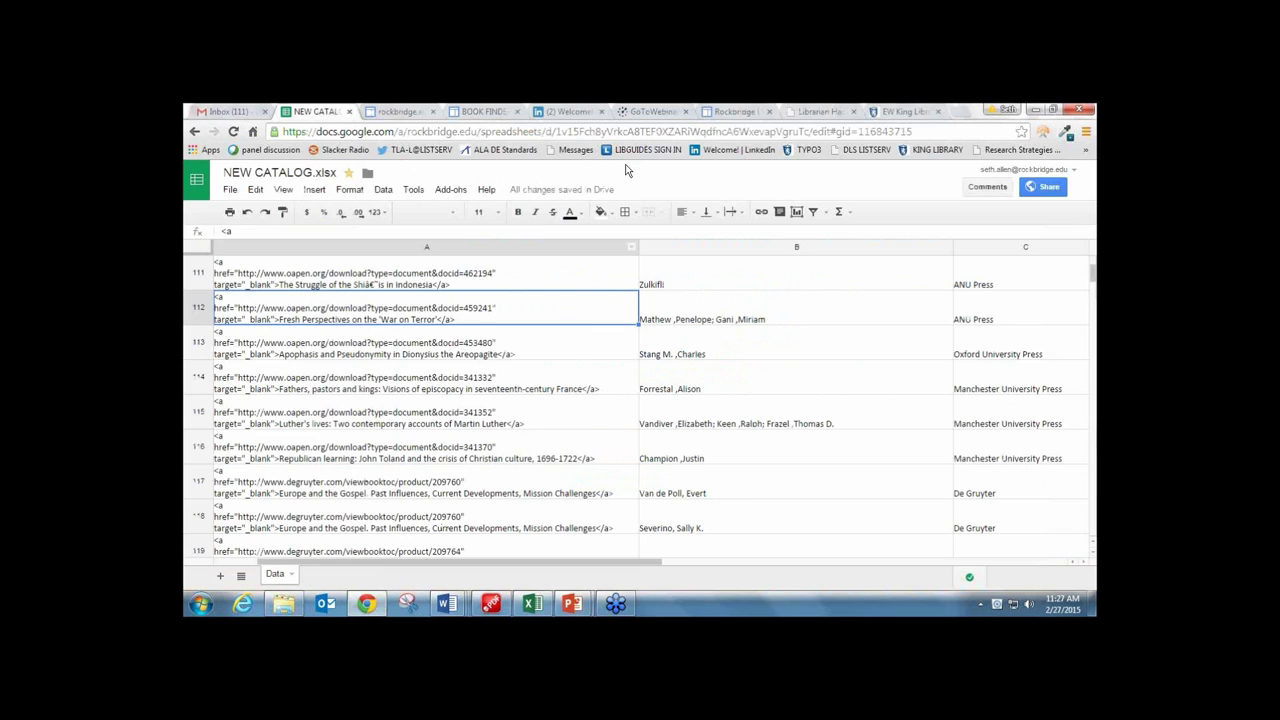
pyautogui.click(562, 118)
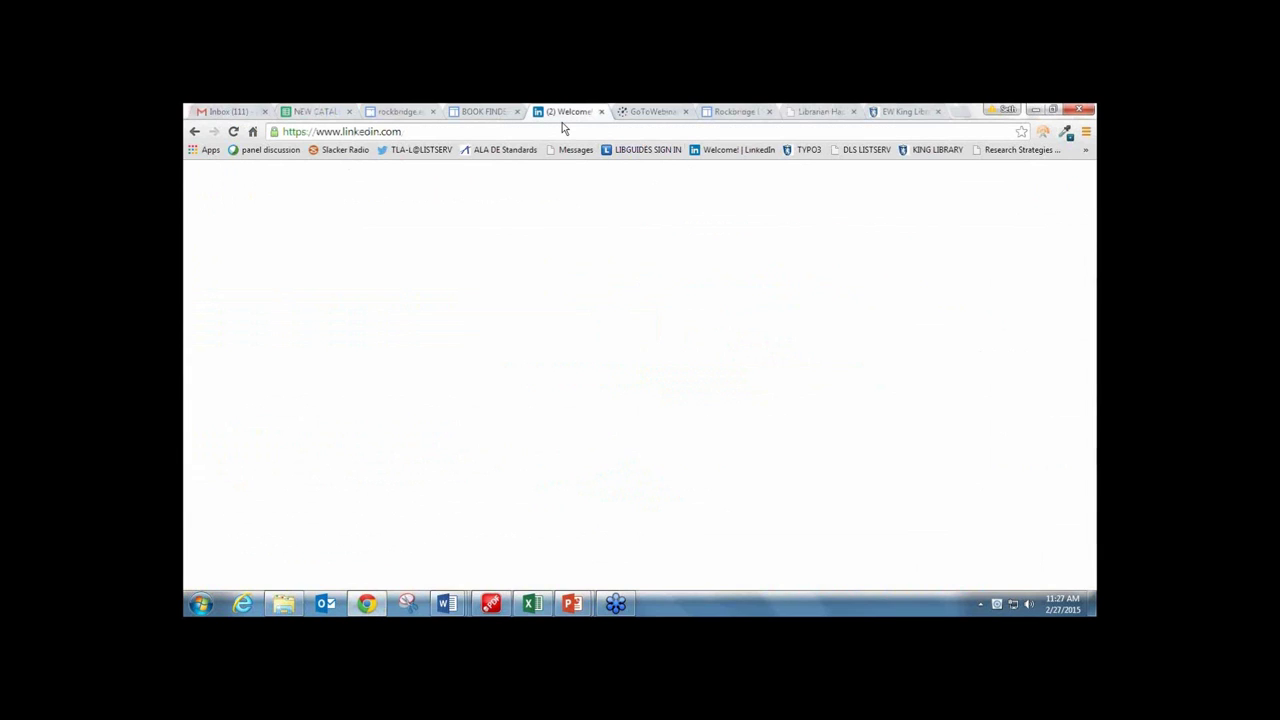
pyautogui.click(556, 133)
pyautogui.write('go')
pyautogui.press('Return')
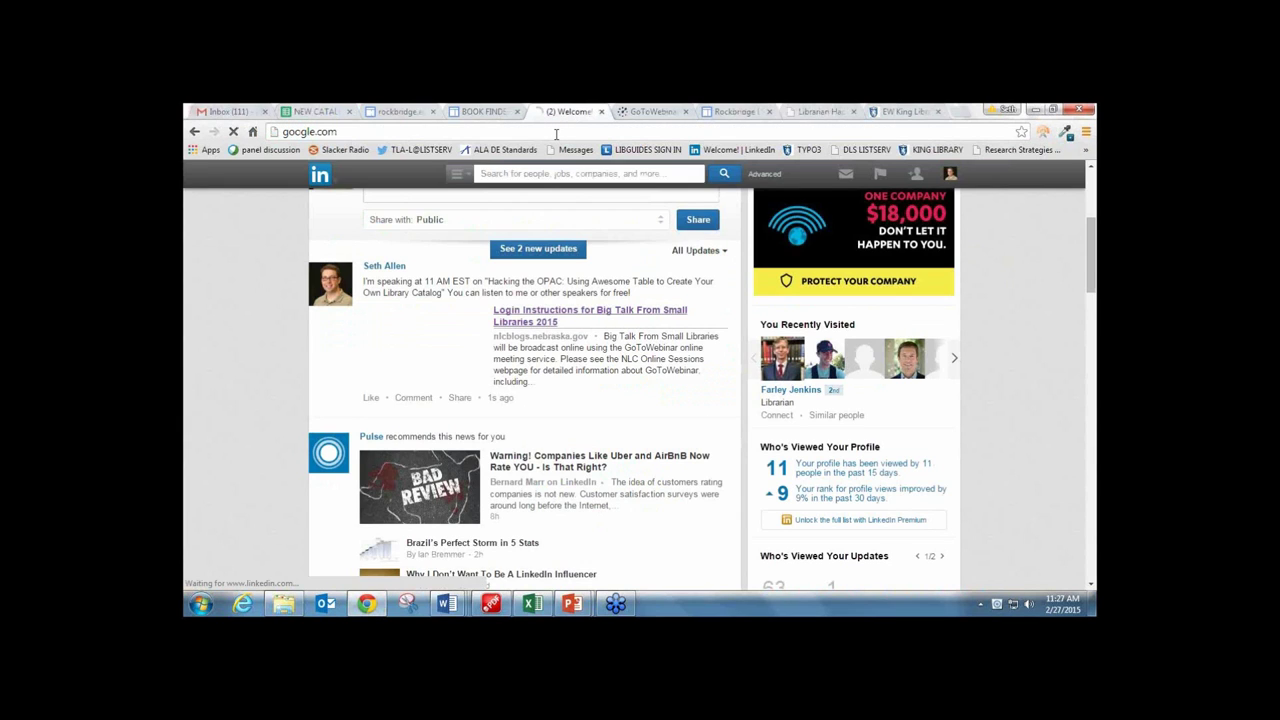
# Search Google for analytics for spreadsheets and look over the results on the Google Analytics spreadsheet add-on.
pyautogui.write('goog')
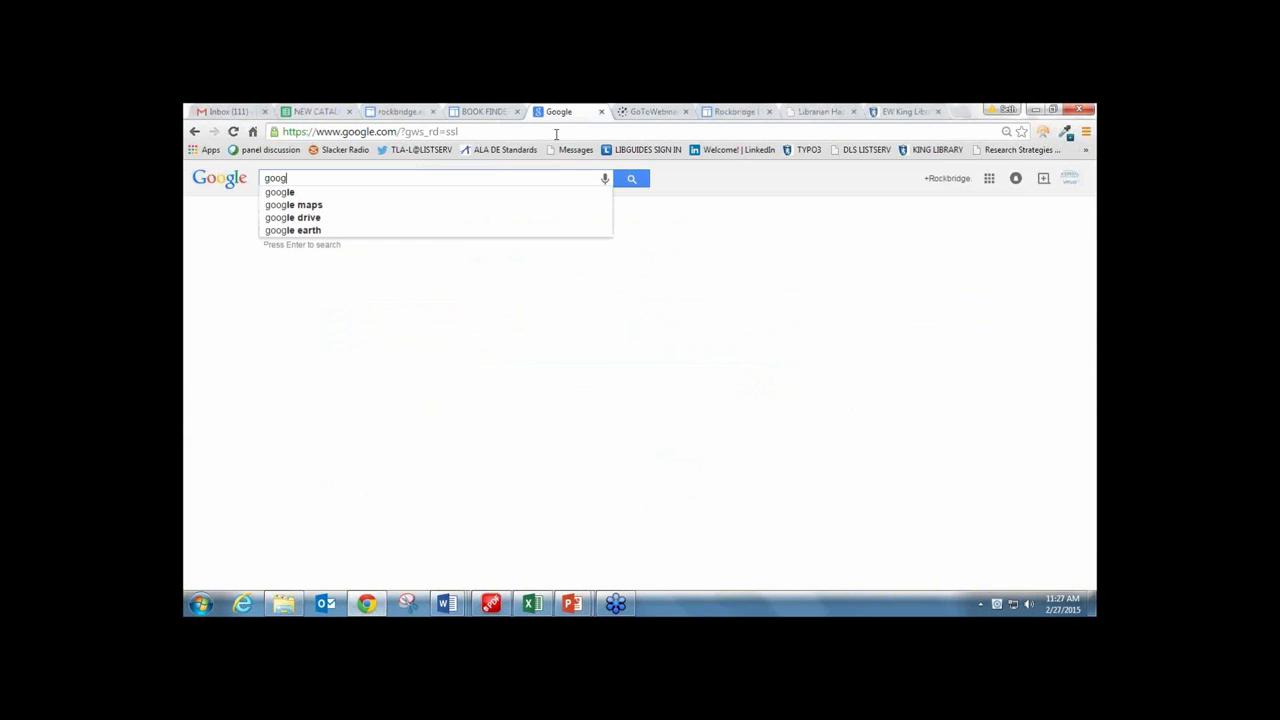
pyautogui.write('le anl')
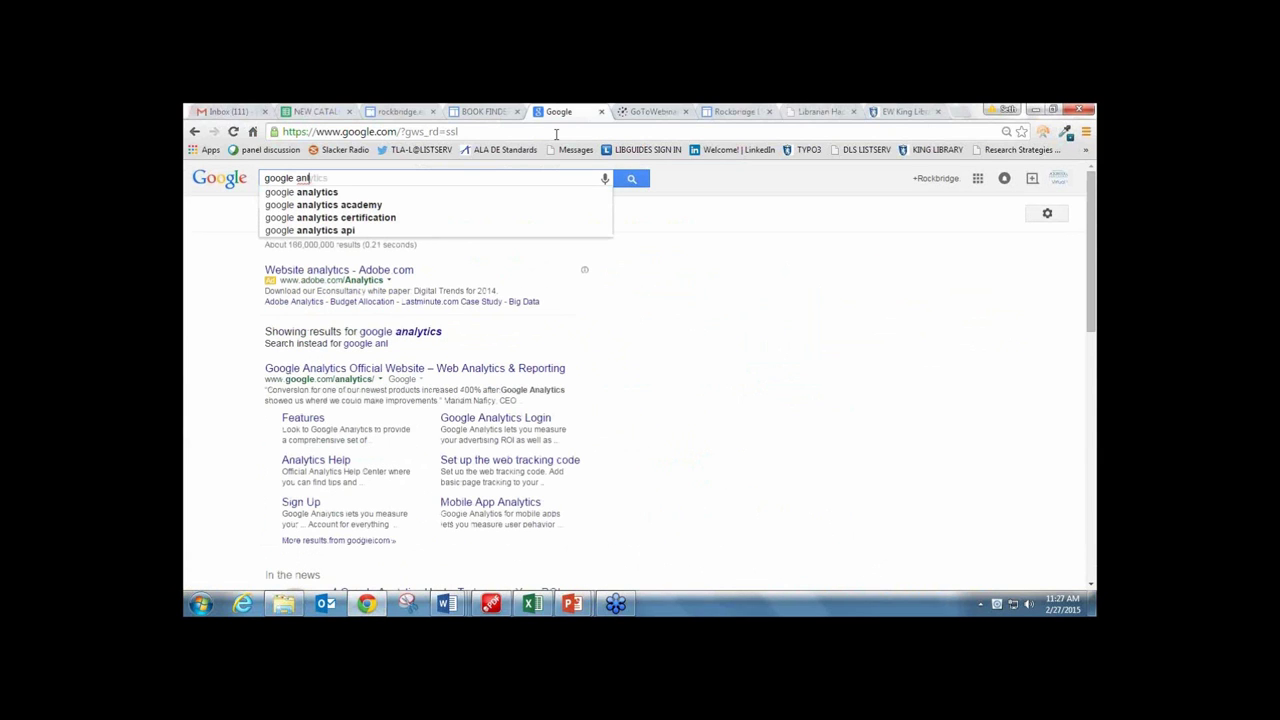
pyautogui.press('BackSpace')
pyautogui.write('aluytics for sprea')
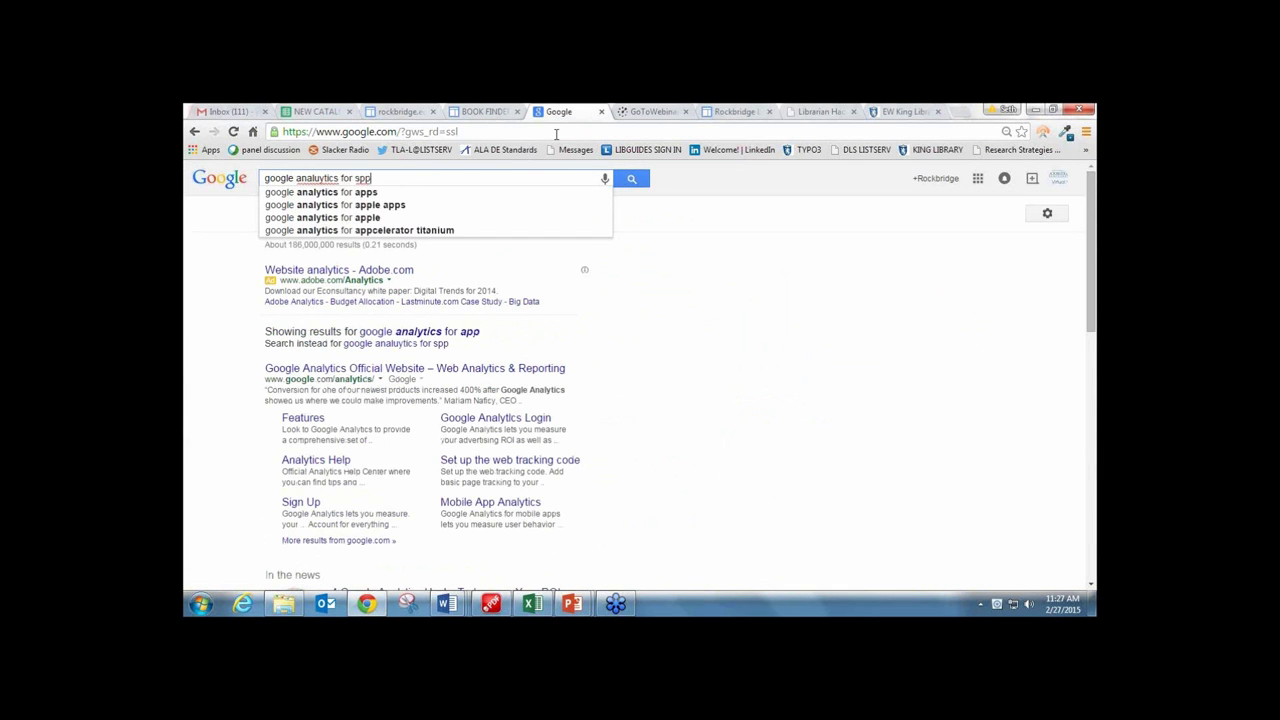
pyautogui.write('dsheets')
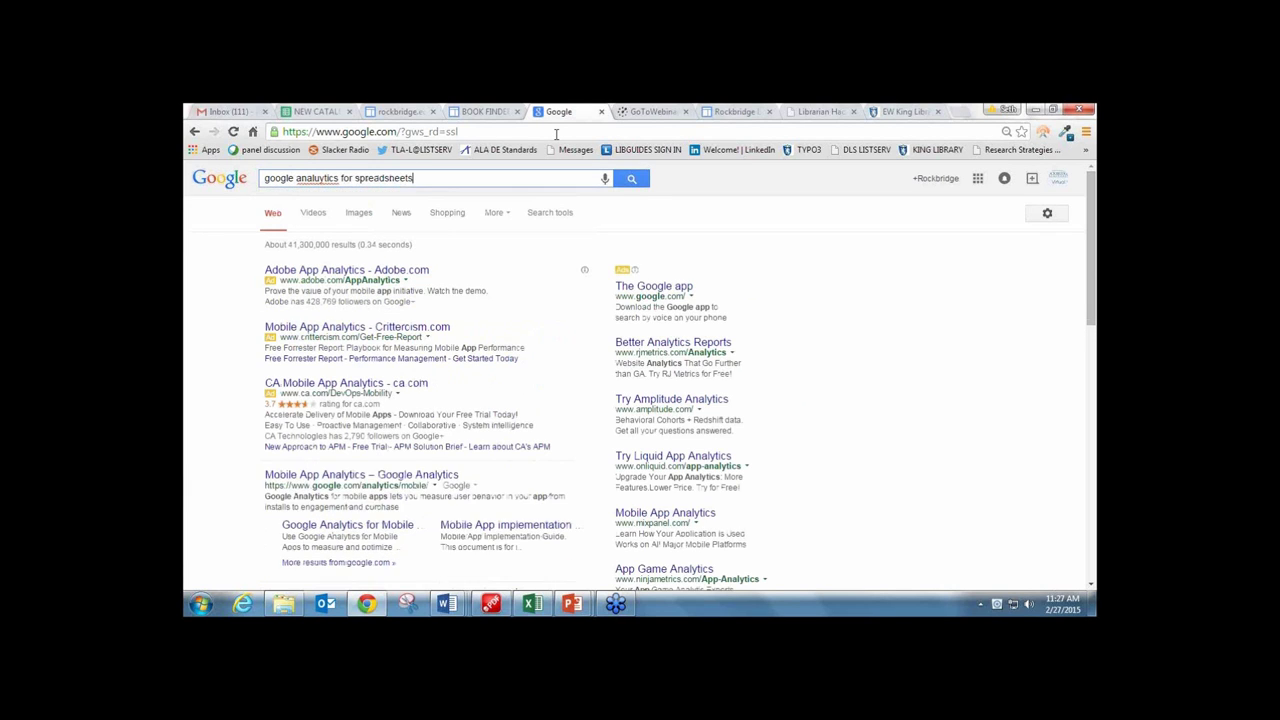
pyautogui.press('Return')
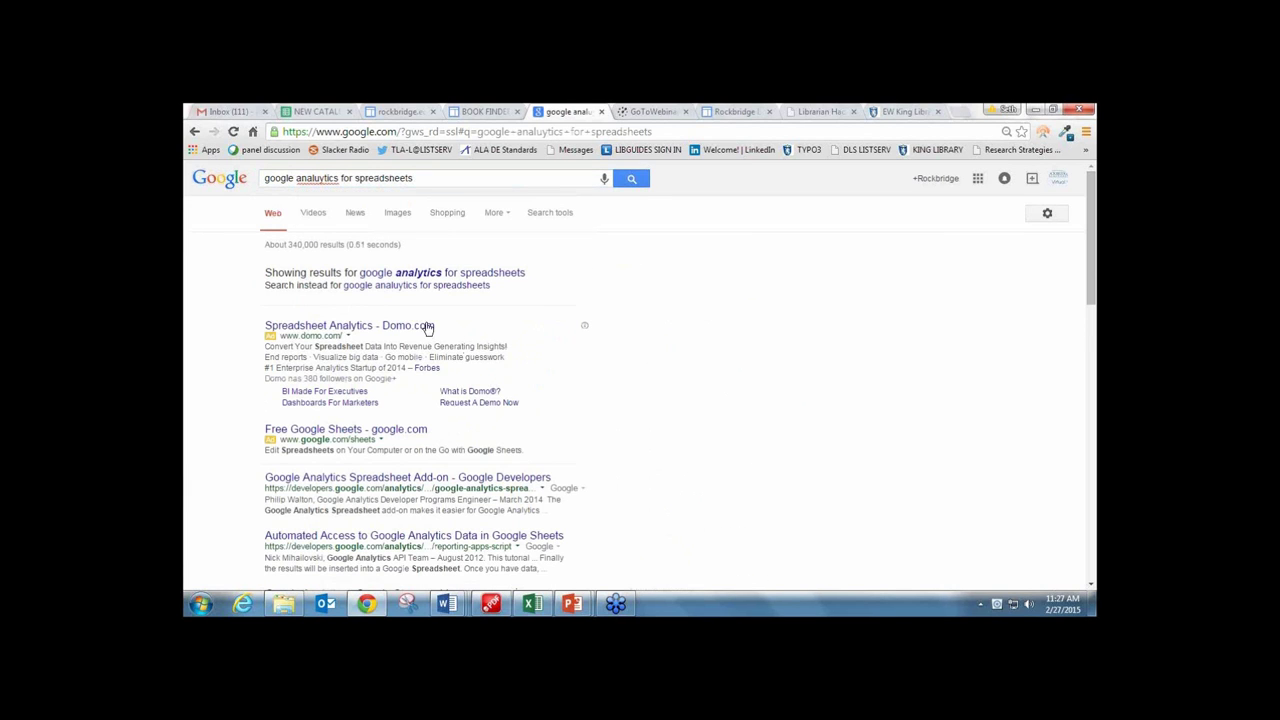
pyautogui.scroll(-1, 603, 370)
pyautogui.scroll(-1, 603, 370)
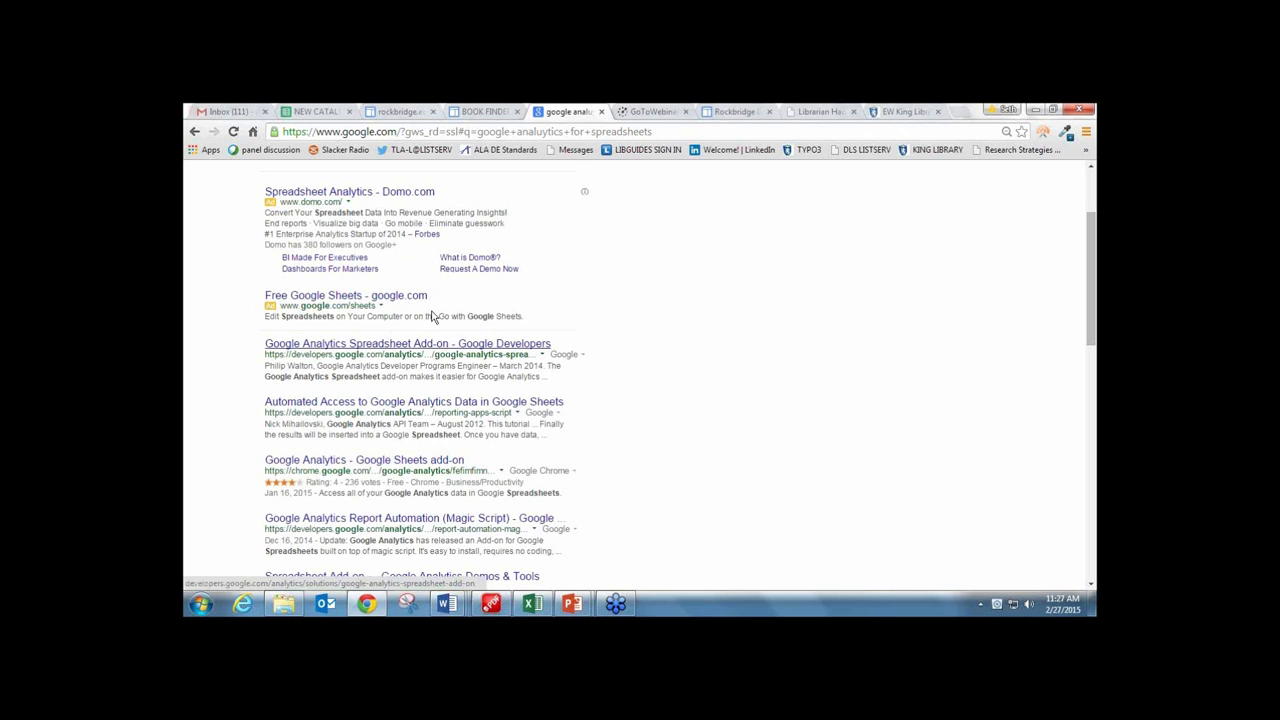
# Return to the NEW CATALOG.xlsx spreadsheet and move across row 112 from the title cell to column H.
pyautogui.click(316, 113)
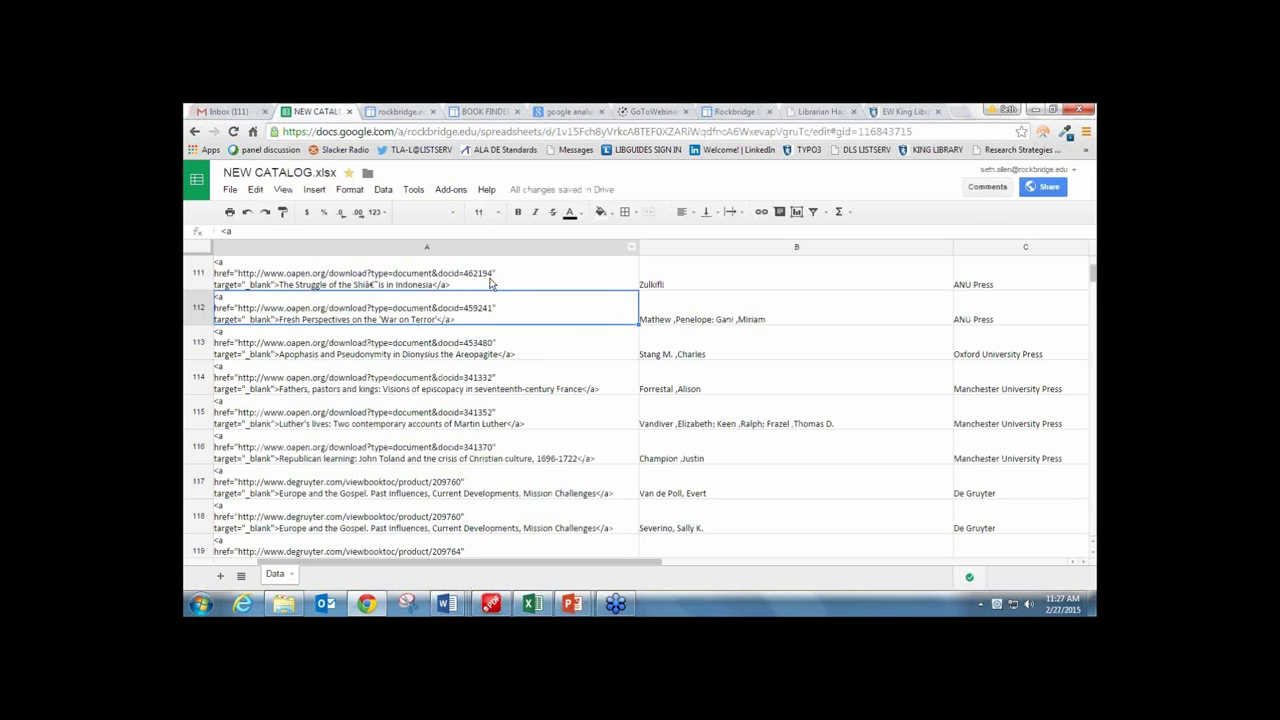
pyautogui.press('Right')
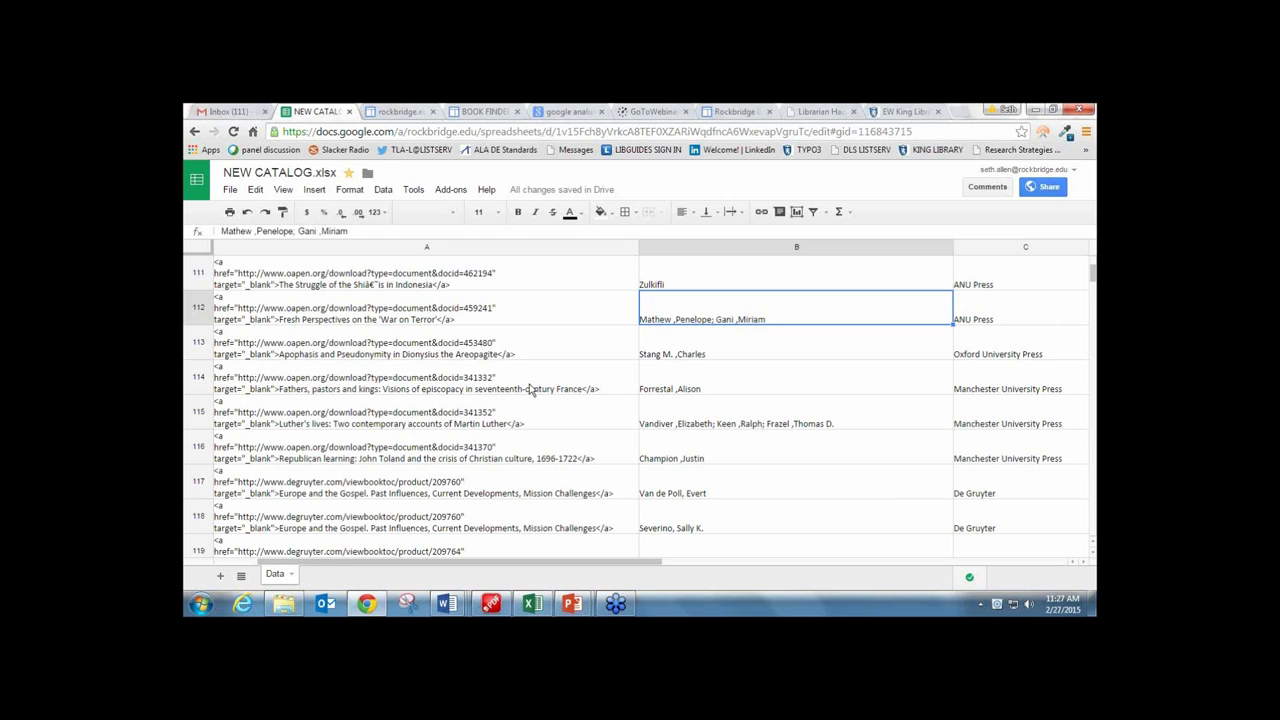
pyautogui.press('Right')
pyautogui.press('Right')
pyautogui.press('Right')
pyautogui.press('Right')
pyautogui.press('Right')
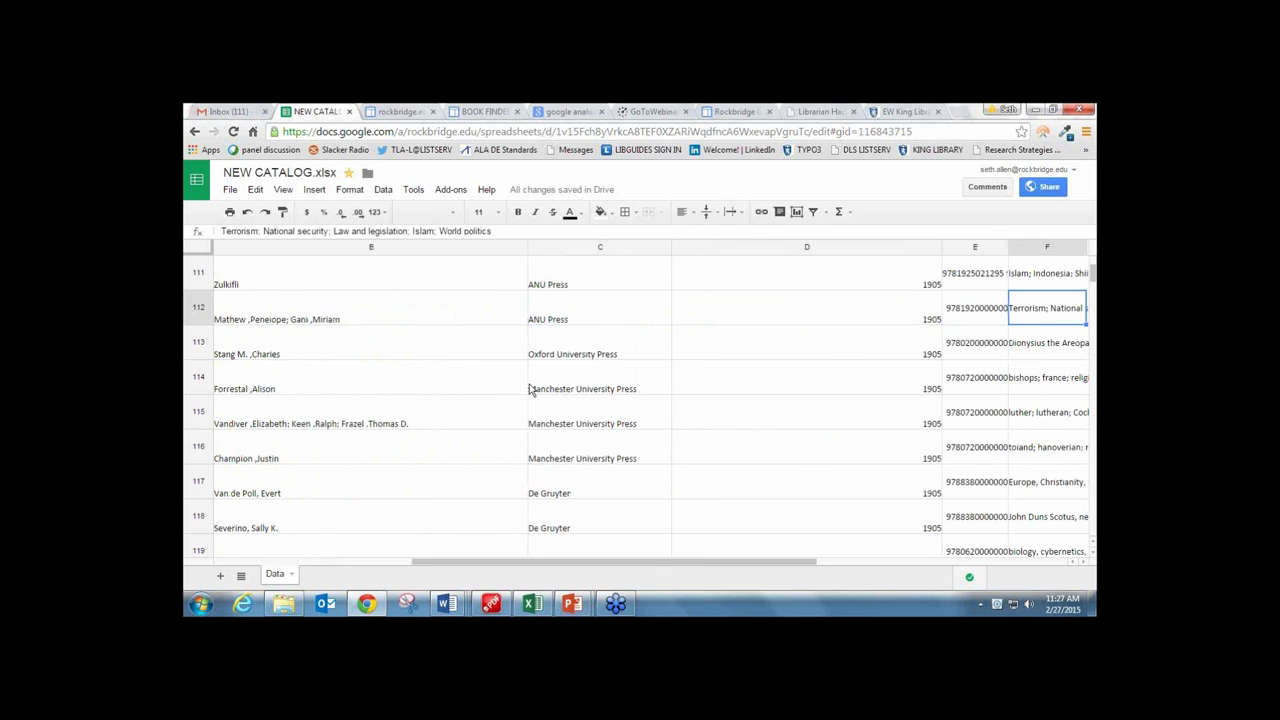
pyautogui.press('Right')
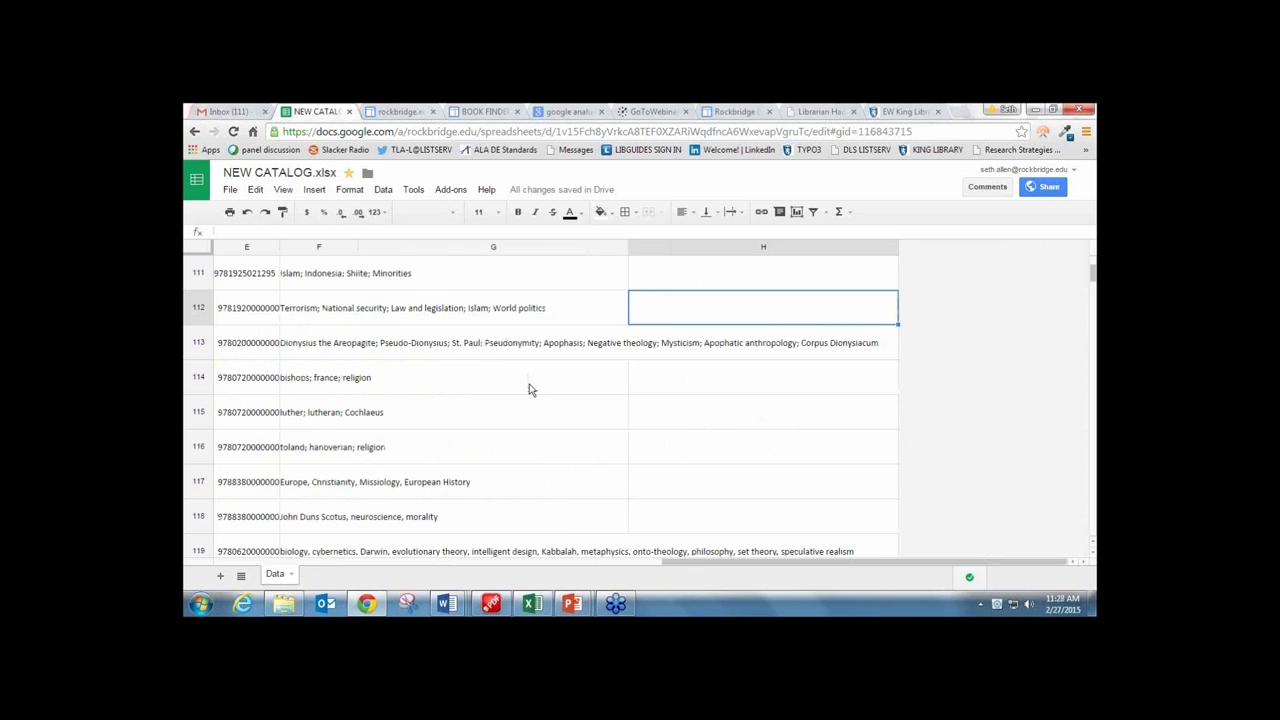
# Move up column H from row 112 to row 60, looking over the records' subject entries.
pyautogui.press('Up')
pyautogui.press('Up')
pyautogui.press('Up')
pyautogui.press('Up')
pyautogui.press('Up')
pyautogui.press('Up')
pyautogui.press('Up')
pyautogui.press('Up')
pyautogui.press('Up')
pyautogui.press('Up')
pyautogui.press('Up')
pyautogui.press('Up')
pyautogui.press('Up')
pyautogui.press('Up')
pyautogui.press('Up')
pyautogui.press('Up')
pyautogui.press('Up')
pyautogui.press('Up')
pyautogui.press('Up')
pyautogui.press('Up')
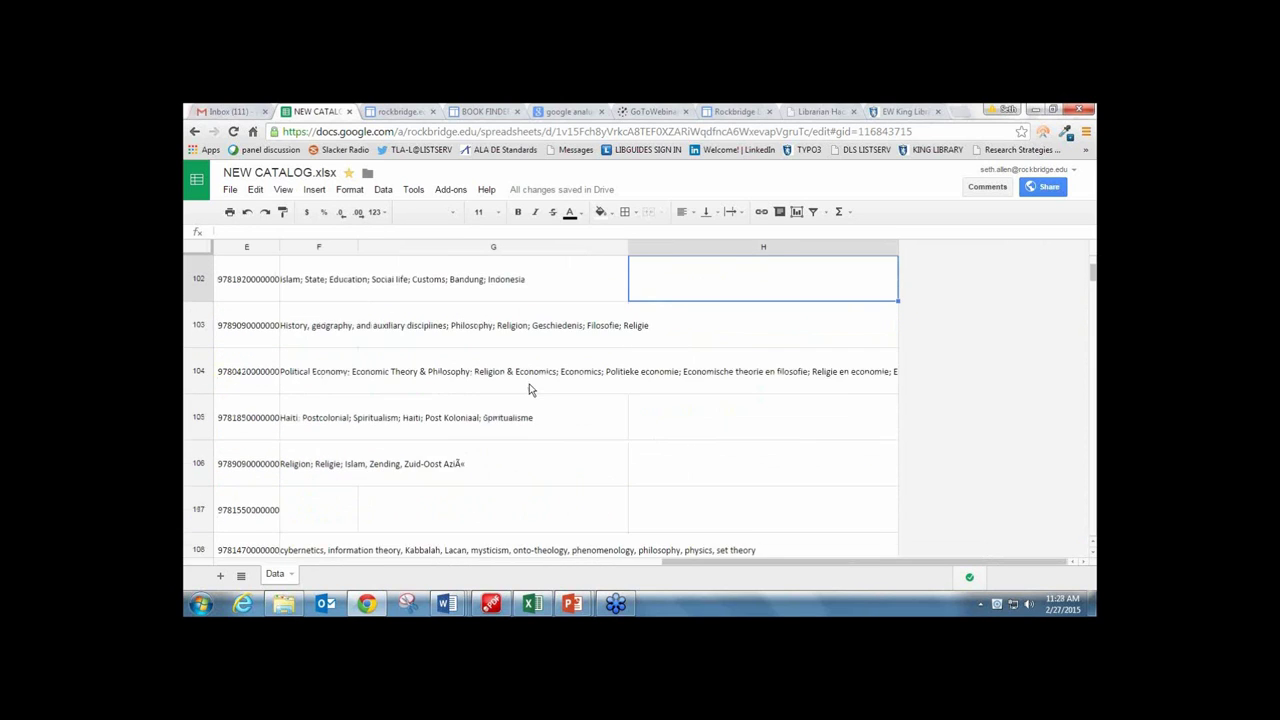
pyautogui.press('Up')
pyautogui.press('Up')
pyautogui.press('Up')
pyautogui.press('Up')
pyautogui.press('Up')
pyautogui.press('Up')
pyautogui.press('Up')
pyautogui.press('Up')
pyautogui.press('Up')
pyautogui.press('Up')
pyautogui.press('Up')
pyautogui.press('Up')
pyautogui.press('Up')
pyautogui.press('Up')
pyautogui.press('Up')
pyautogui.press('Up')
pyautogui.press('Up')
pyautogui.press('Up')
pyautogui.press('Up')
pyautogui.press('Up')
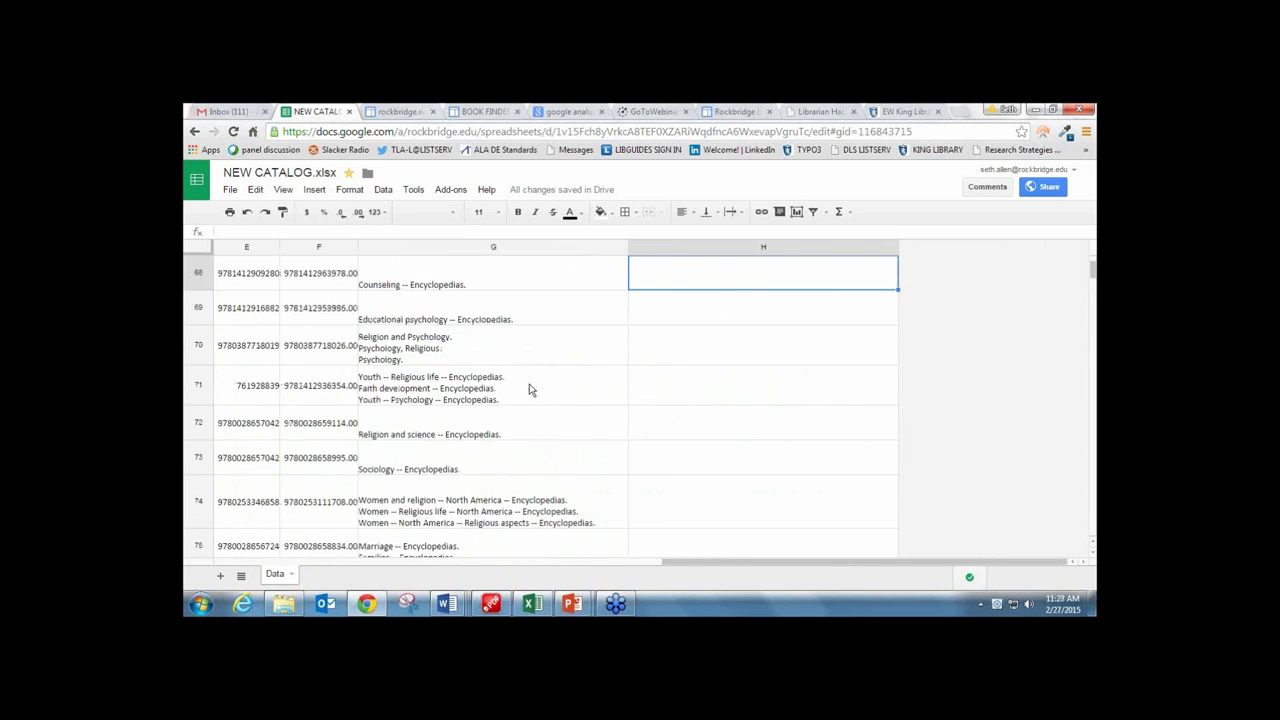
pyautogui.press('Up')
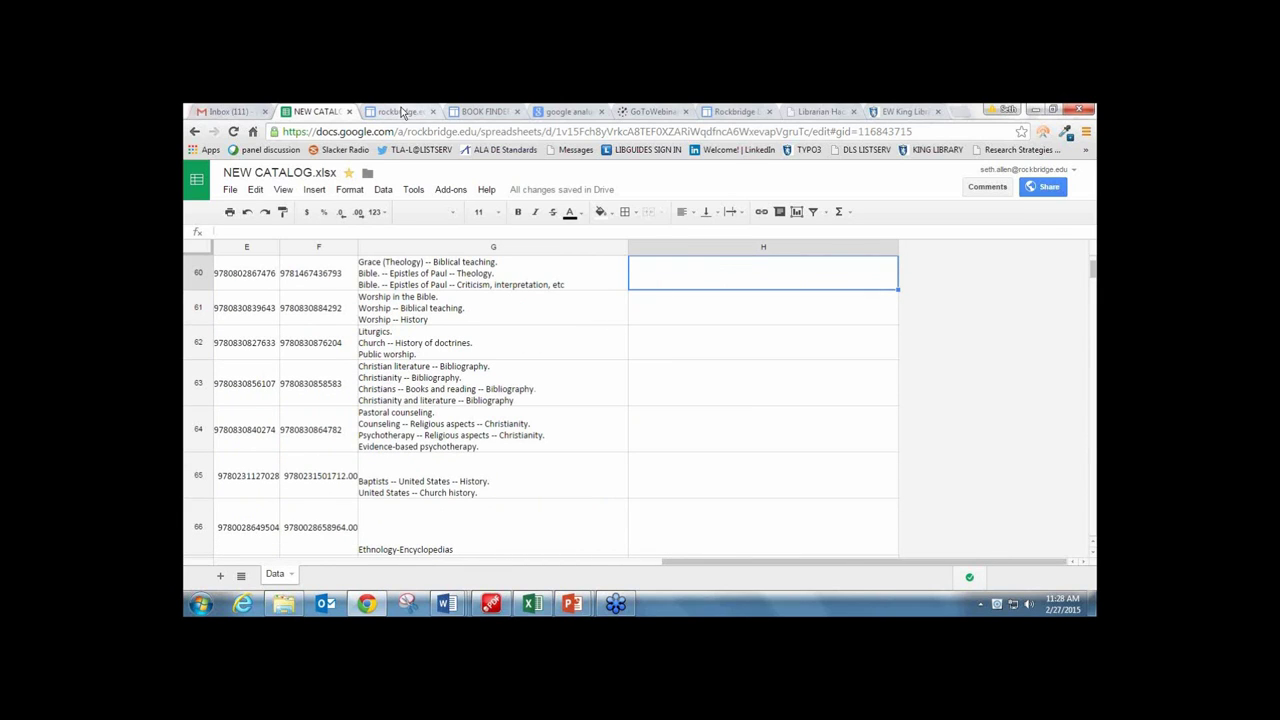
# Check the other open library pages, return to the BOOK FINDER page in Google Sites and open it for editing.
pyautogui.click(403, 111)
pyautogui.click(457, 111)
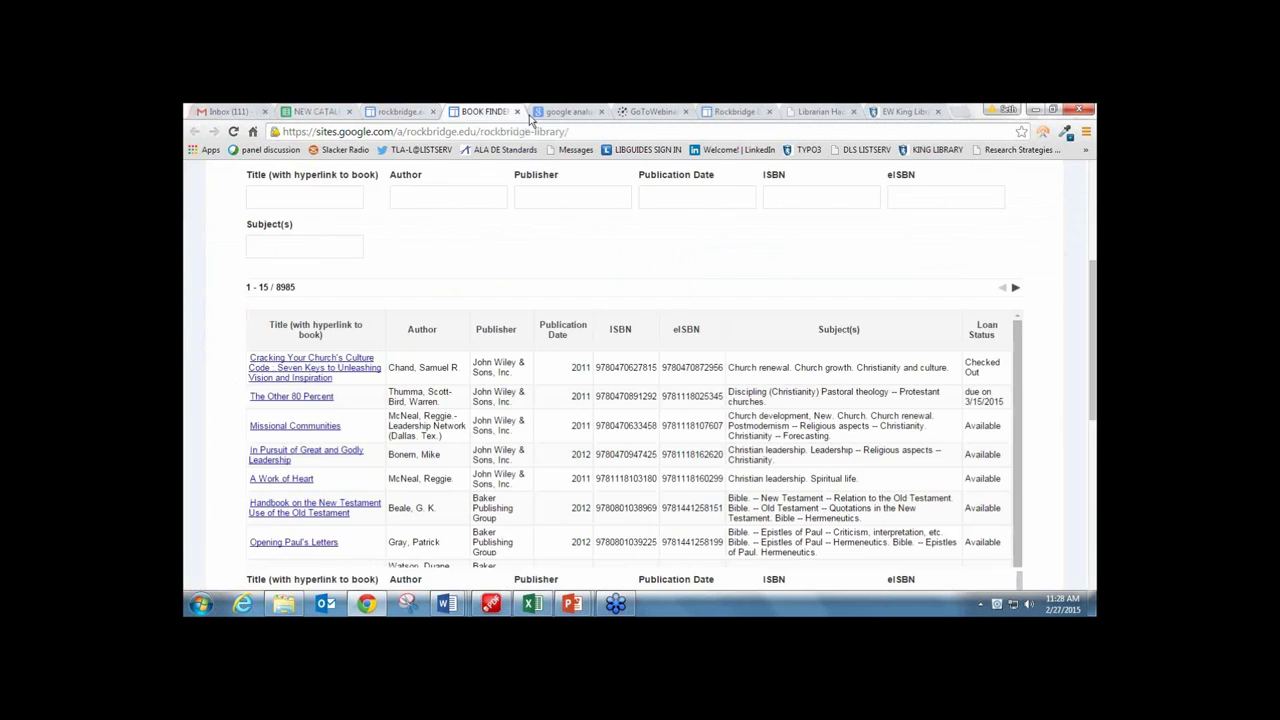
pyautogui.click(744, 111)
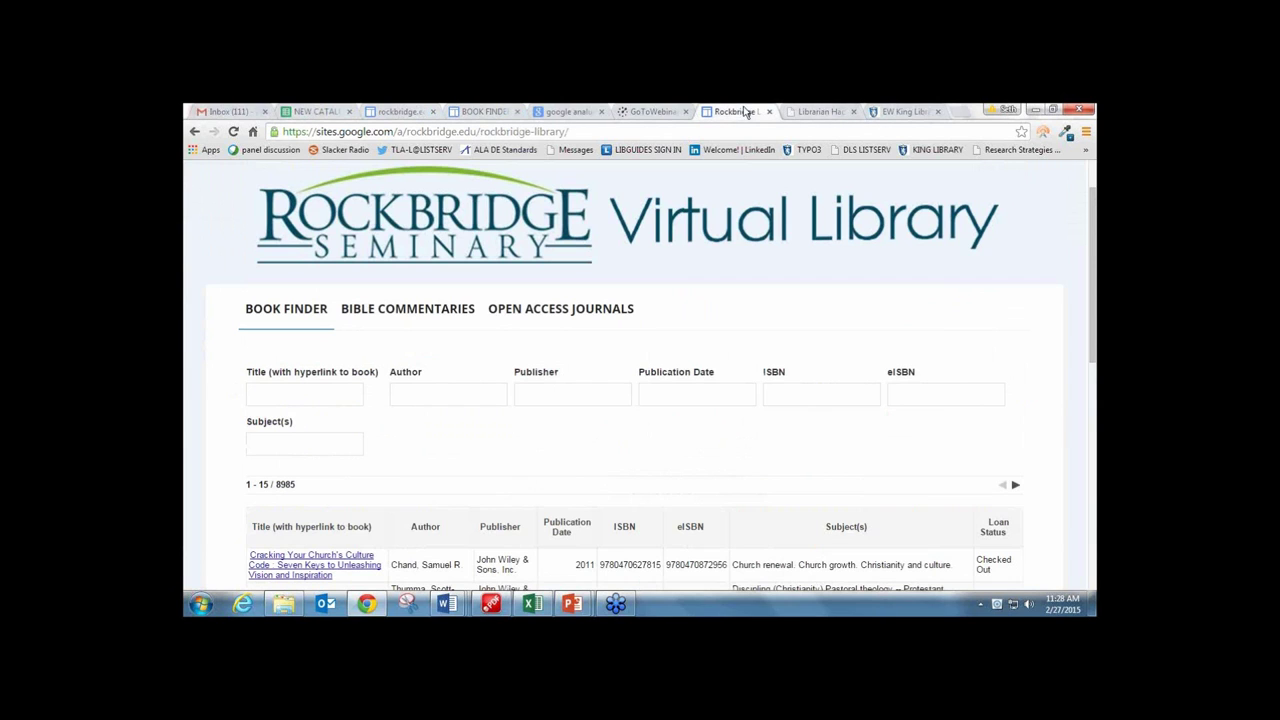
pyautogui.click(655, 111)
pyautogui.click(484, 111)
pyautogui.scroll(3, 866, 300)
pyautogui.click(865, 194)
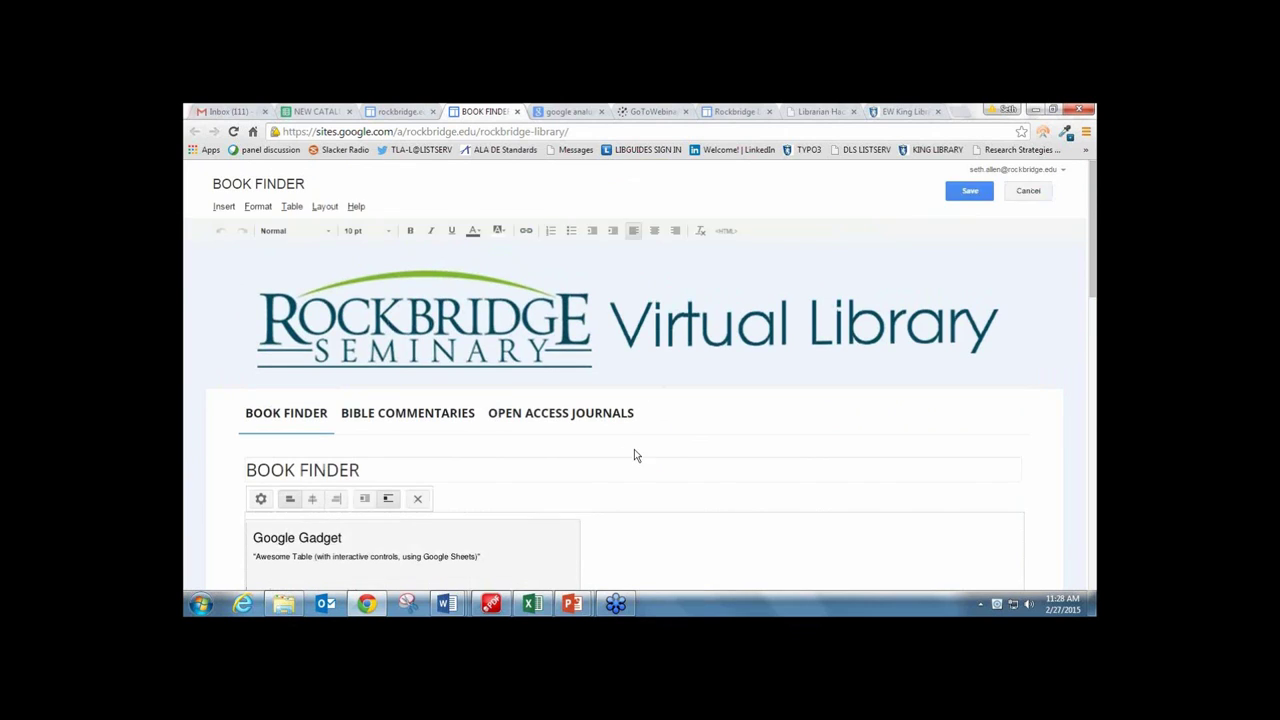
# Open the Awesome Table gadget's setup with its sheet URL and range, confirm the settings and save the BOOK FINDER page.
pyautogui.scroll(-3, 634, 449)
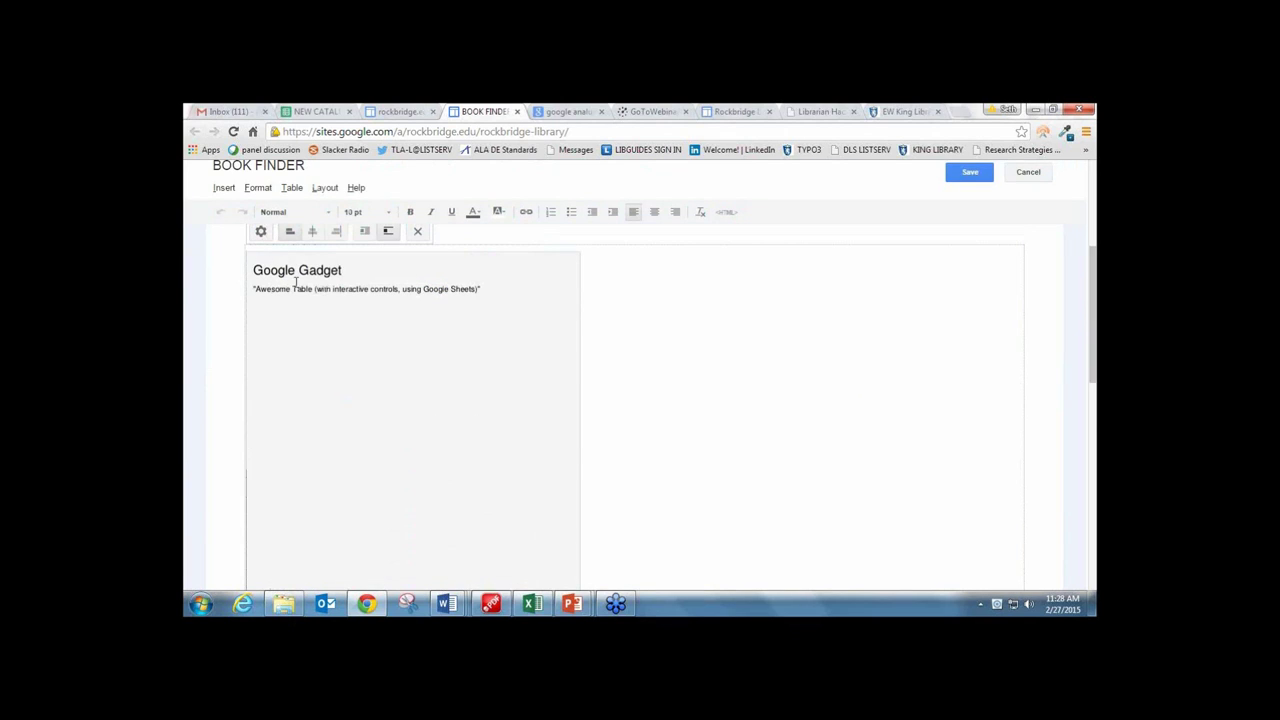
pyautogui.scroll(2, 900, 258)
pyautogui.scroll(1, 703, 286)
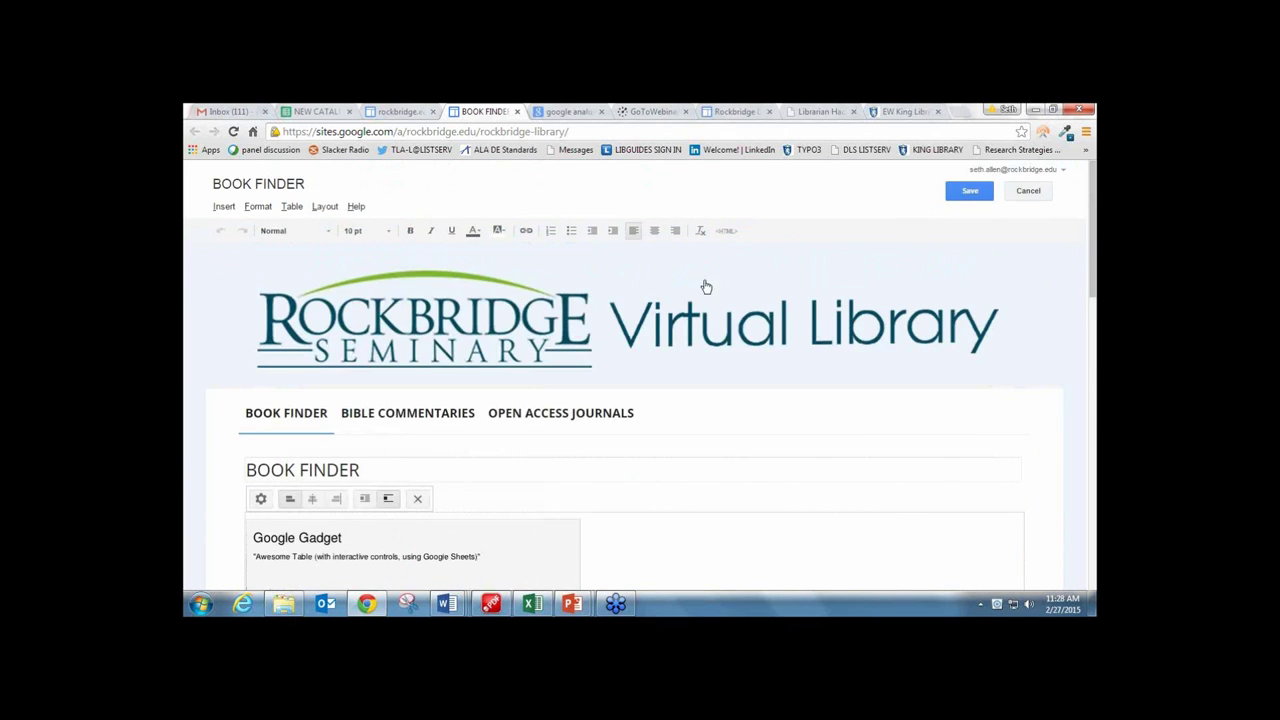
pyautogui.scroll(-2, 571, 451)
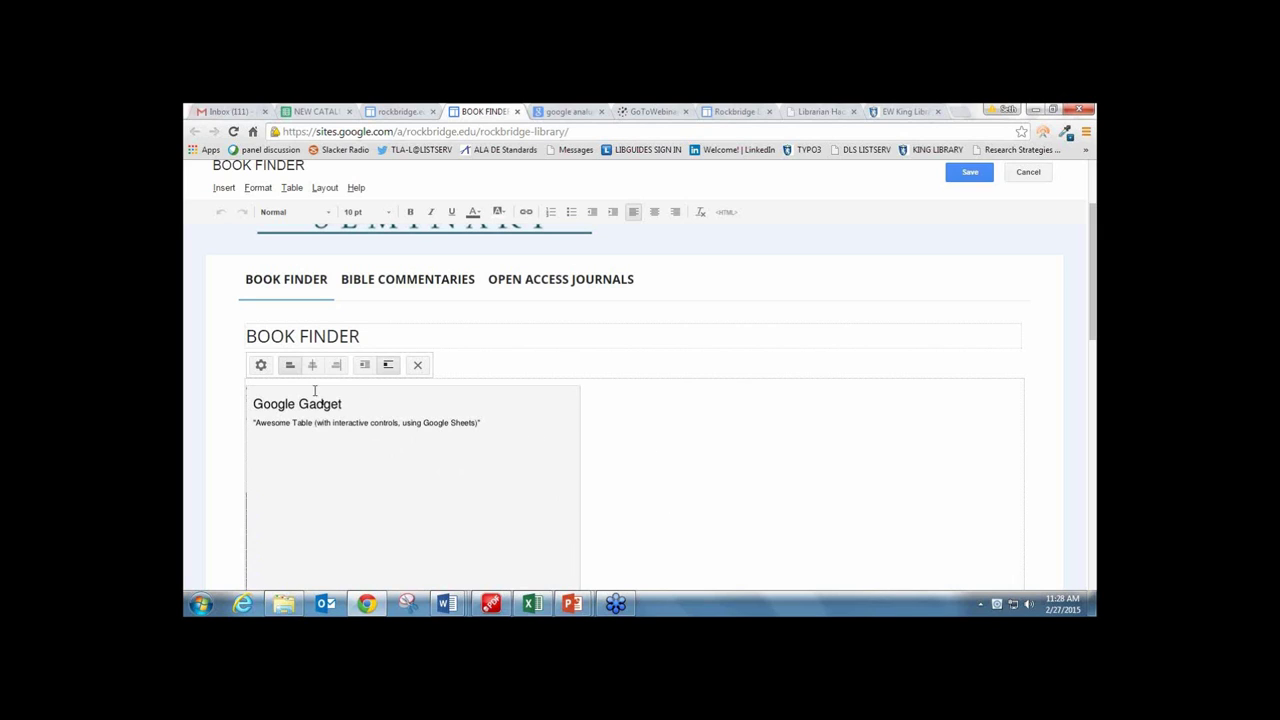
pyautogui.click(261, 366)
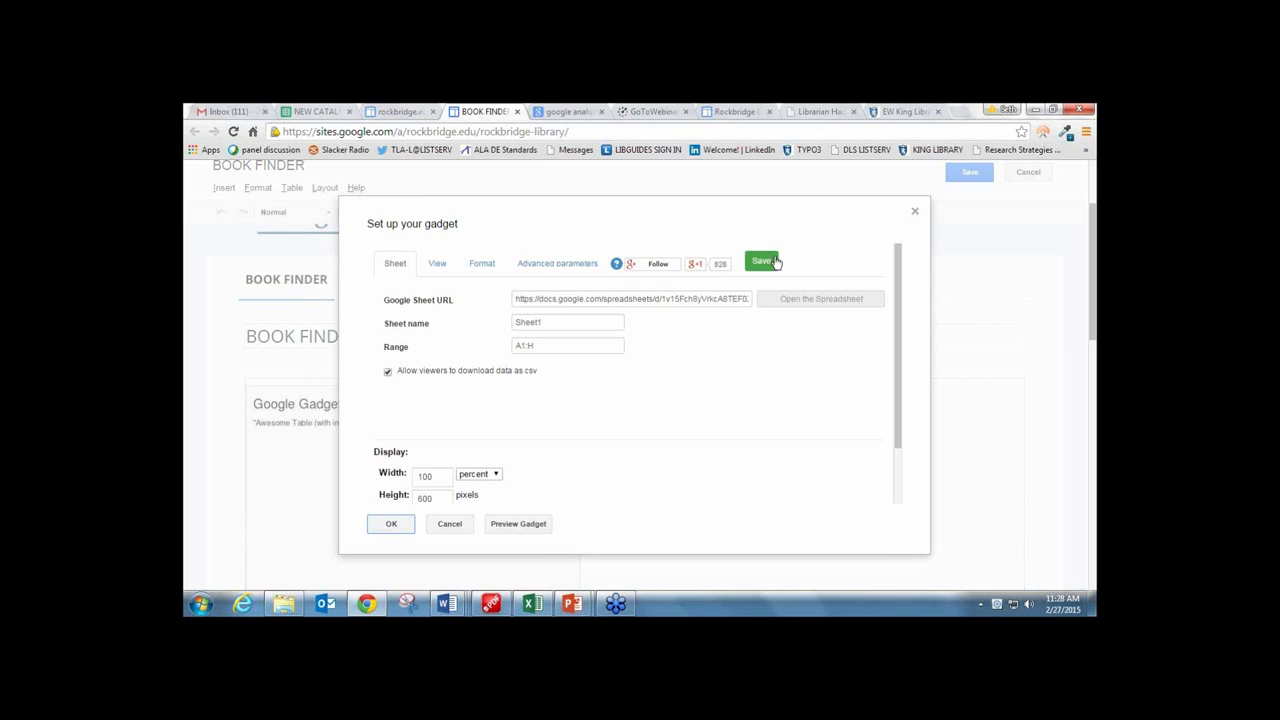
pyautogui.click(398, 525)
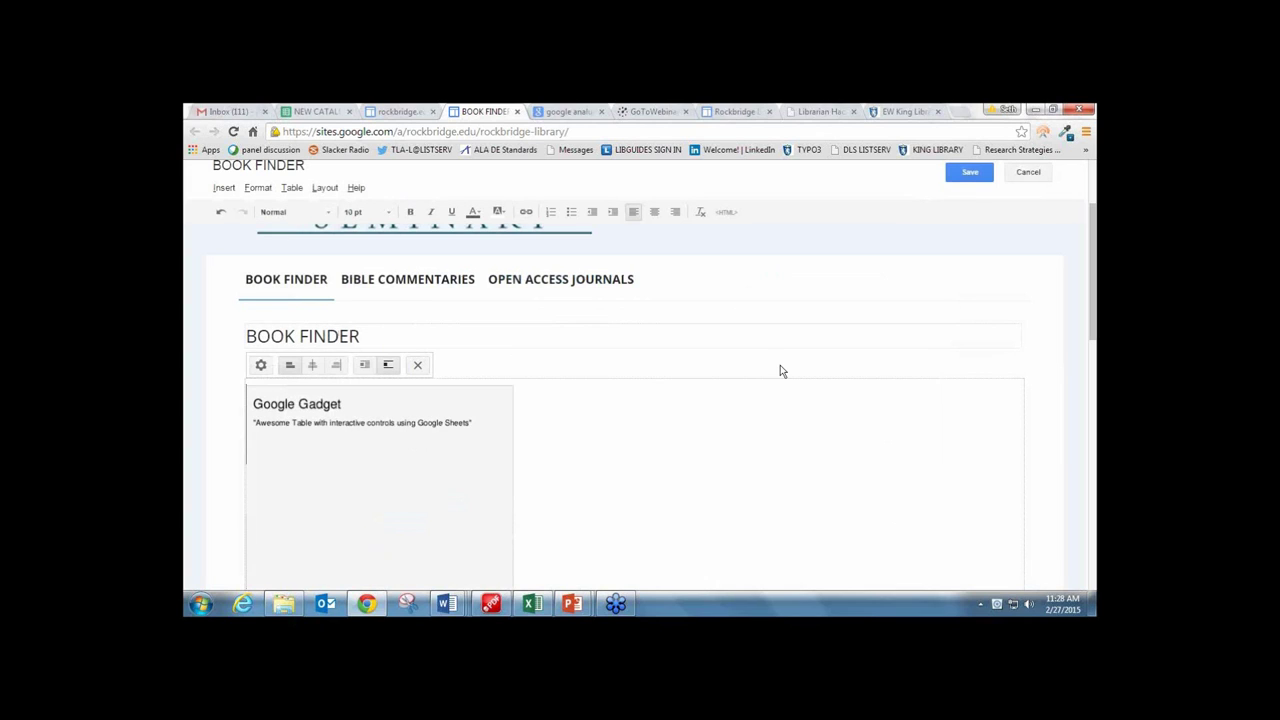
pyautogui.click(968, 174)
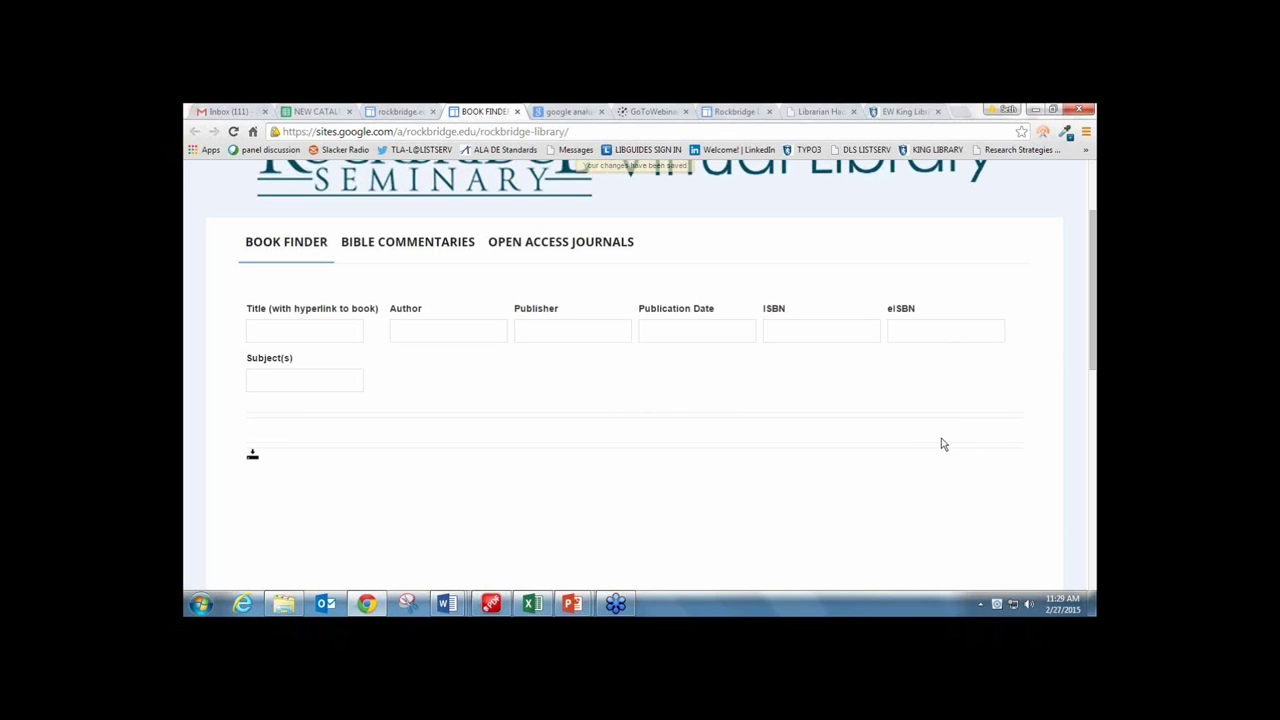
# Look over the Loan Status column and the book entries in the saved Book Finder table.
pyautogui.scroll(-2, 940, 444)
pyautogui.scroll(-1, 989, 342)
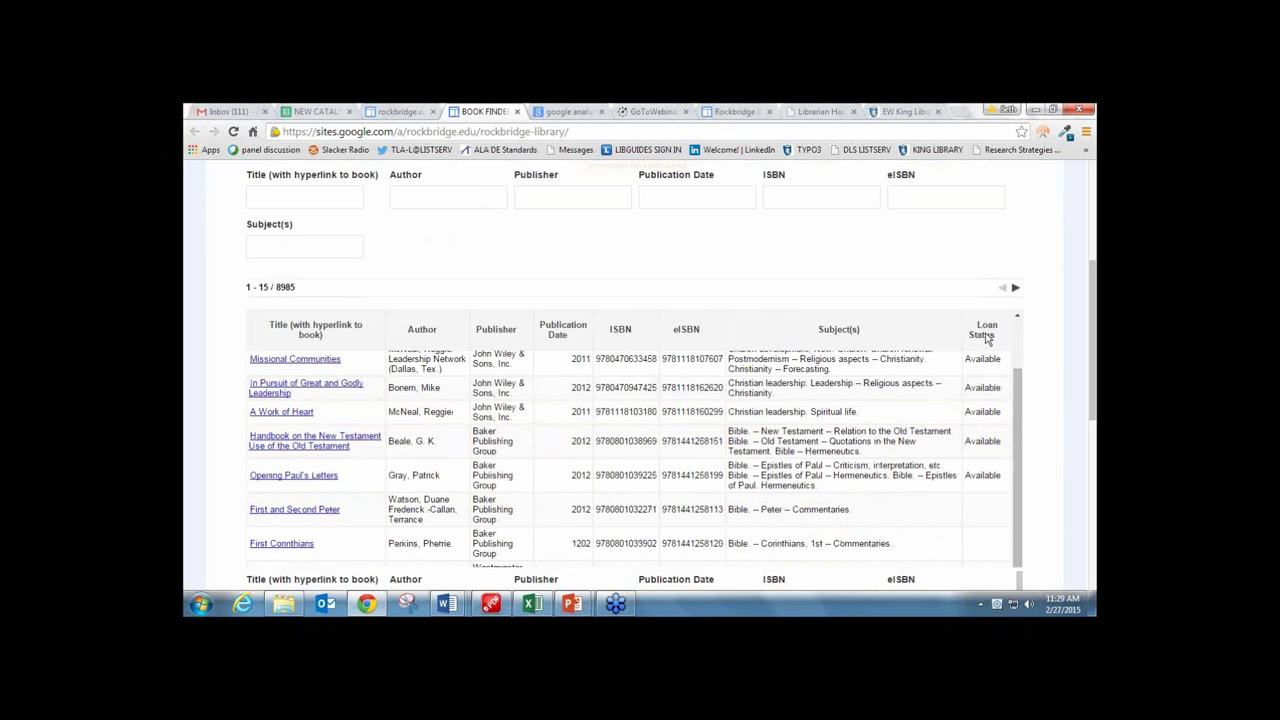
pyautogui.scroll(3, 1003, 436)
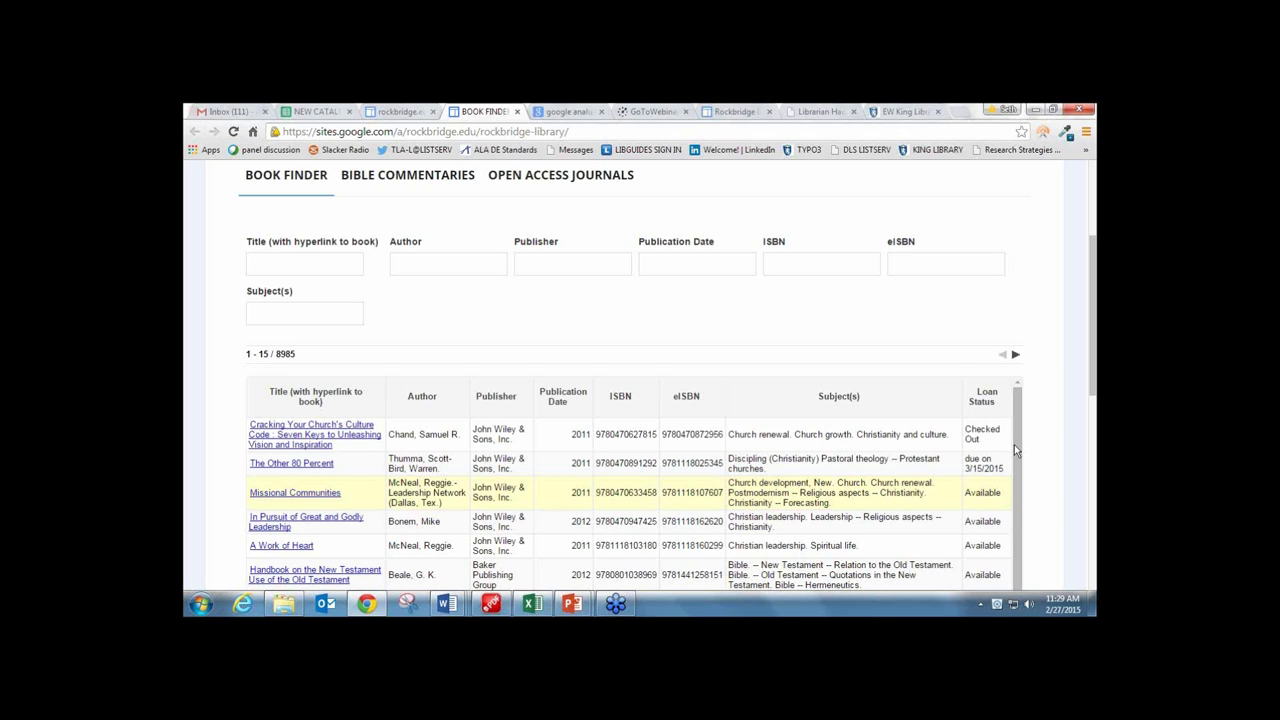
pyautogui.scroll(-5, 500, 480)
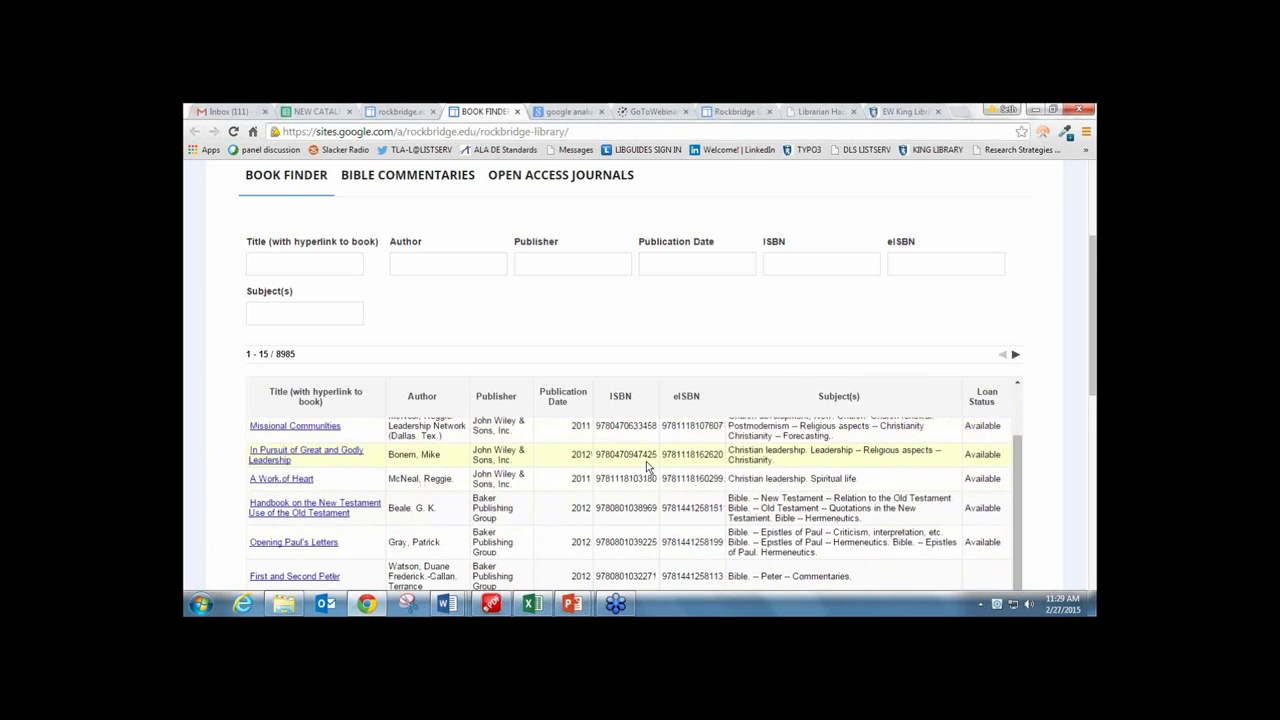
pyautogui.scroll(2, 409, 305)
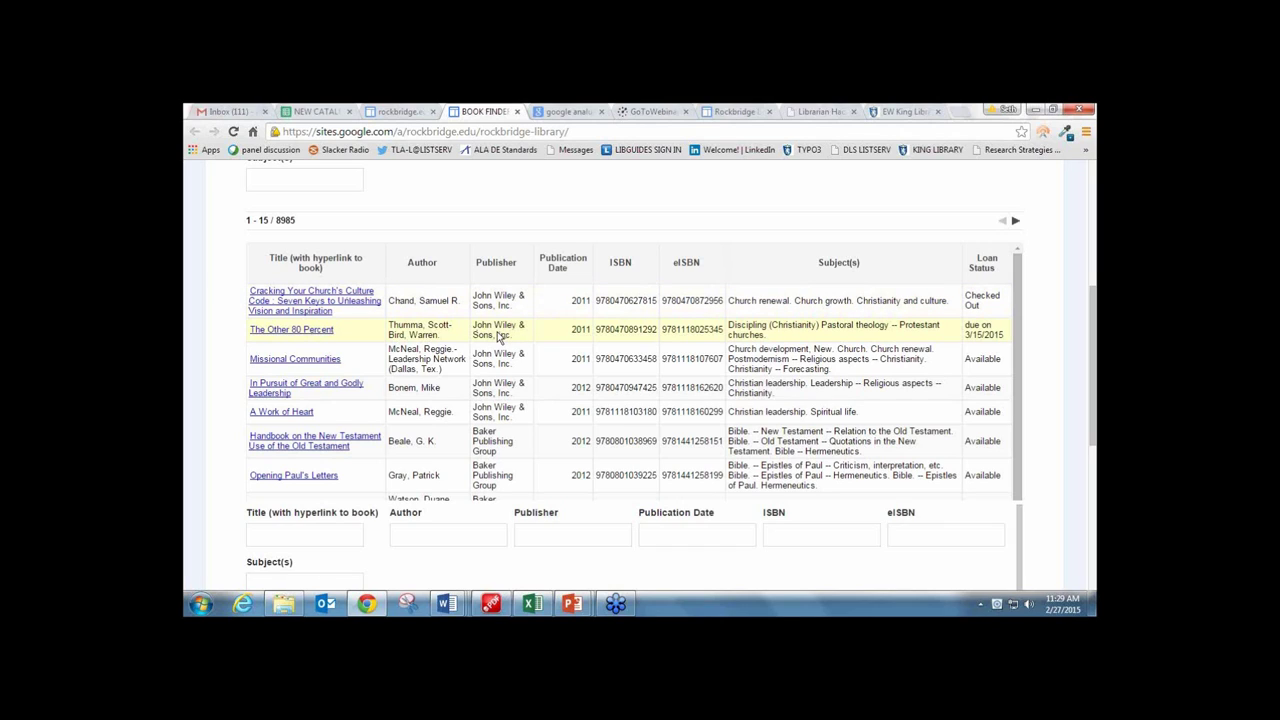
# Open the EBSCOhost record of The Other 80 Percent from its title link, close it and review the first catalog entries.
pyautogui.click(270, 337)
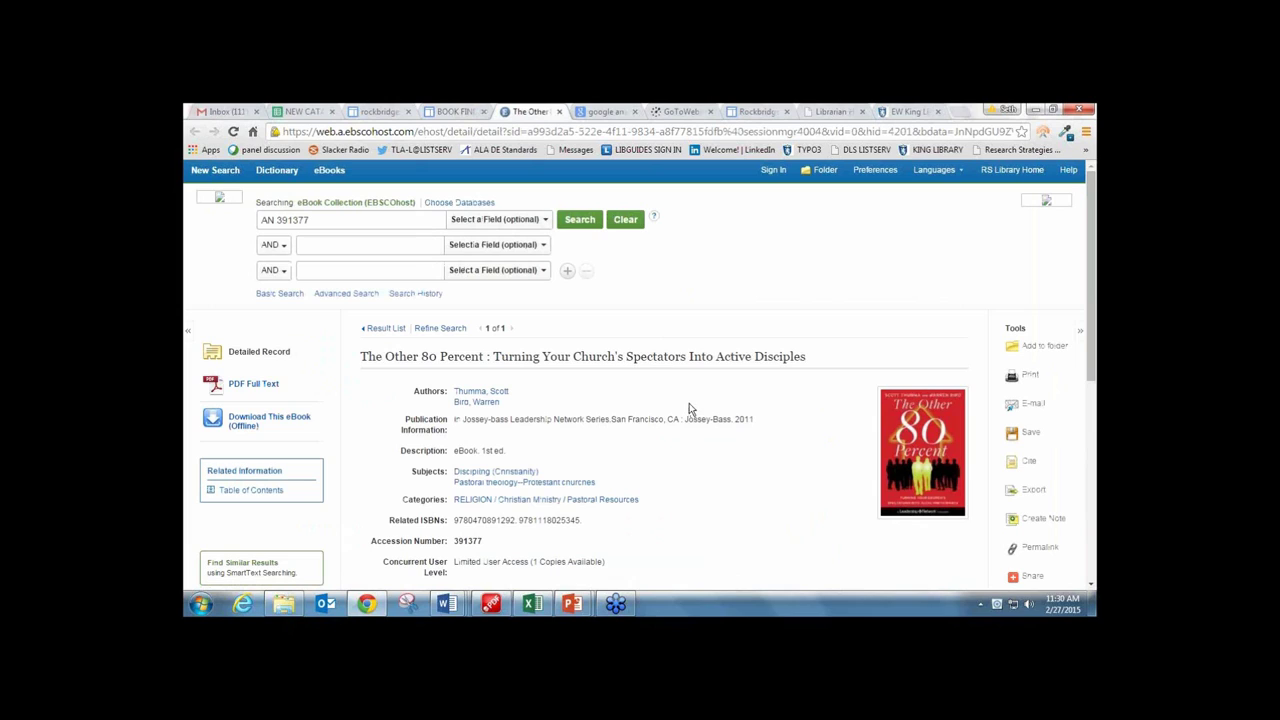
pyautogui.click(560, 112)
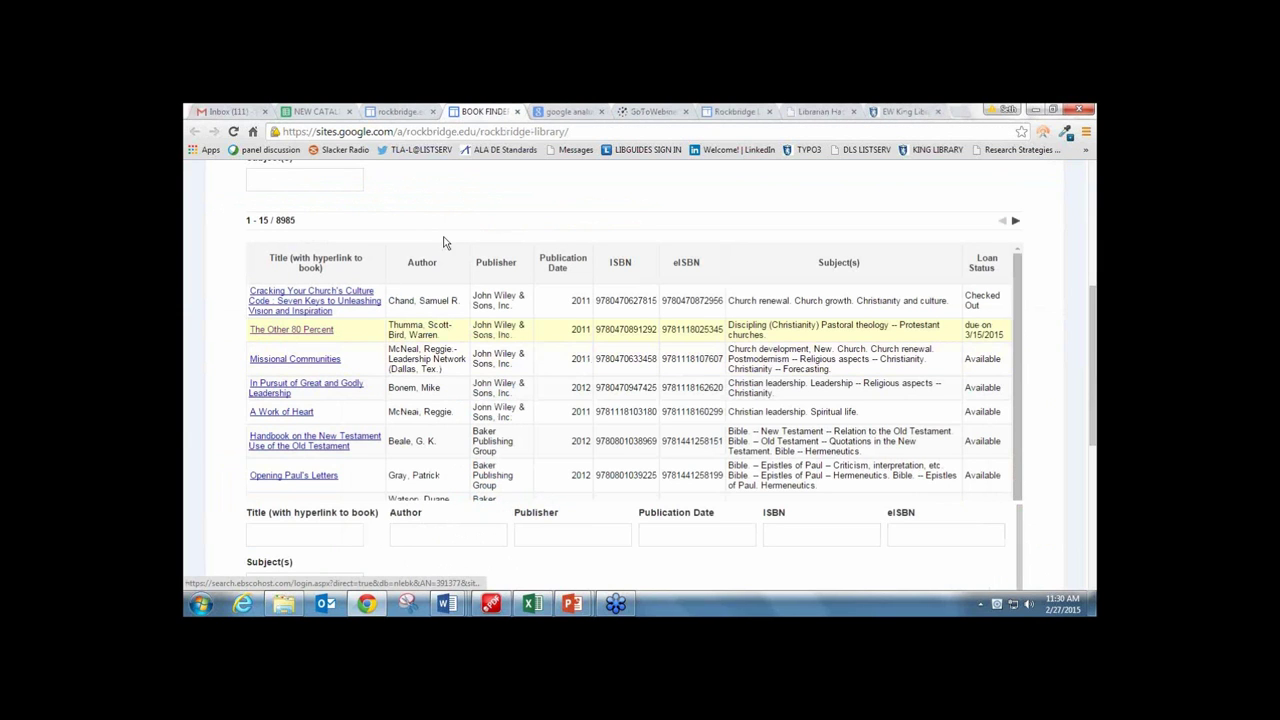
pyautogui.scroll(1, 622, 255)
pyautogui.scroll(-1, 622, 290)
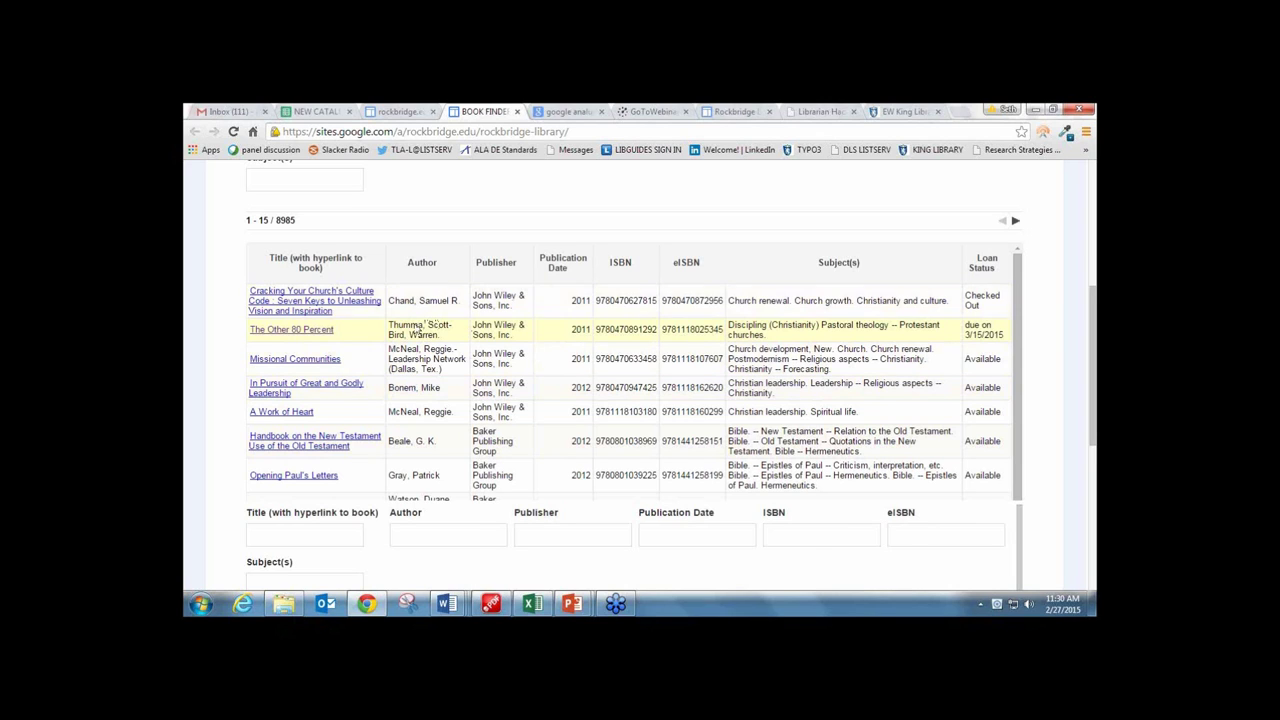
pyautogui.scroll(1, 436, 308)
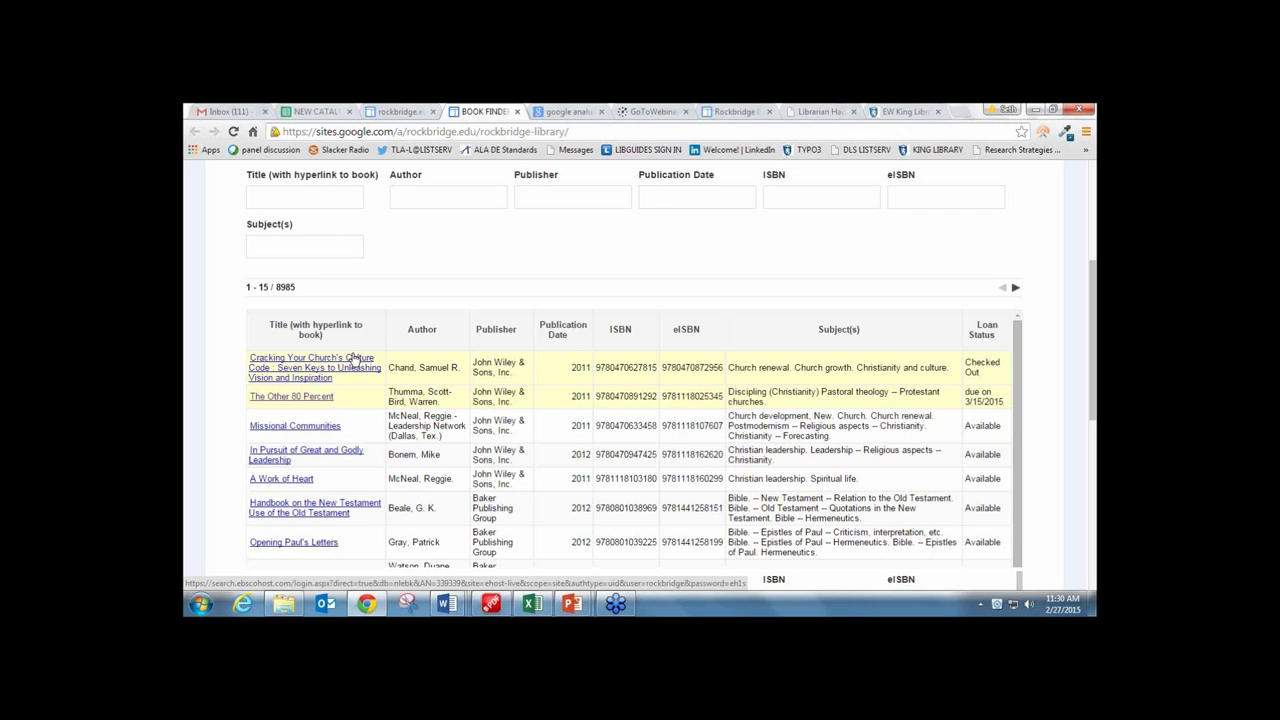
pyautogui.scroll(-1, 305, 341)
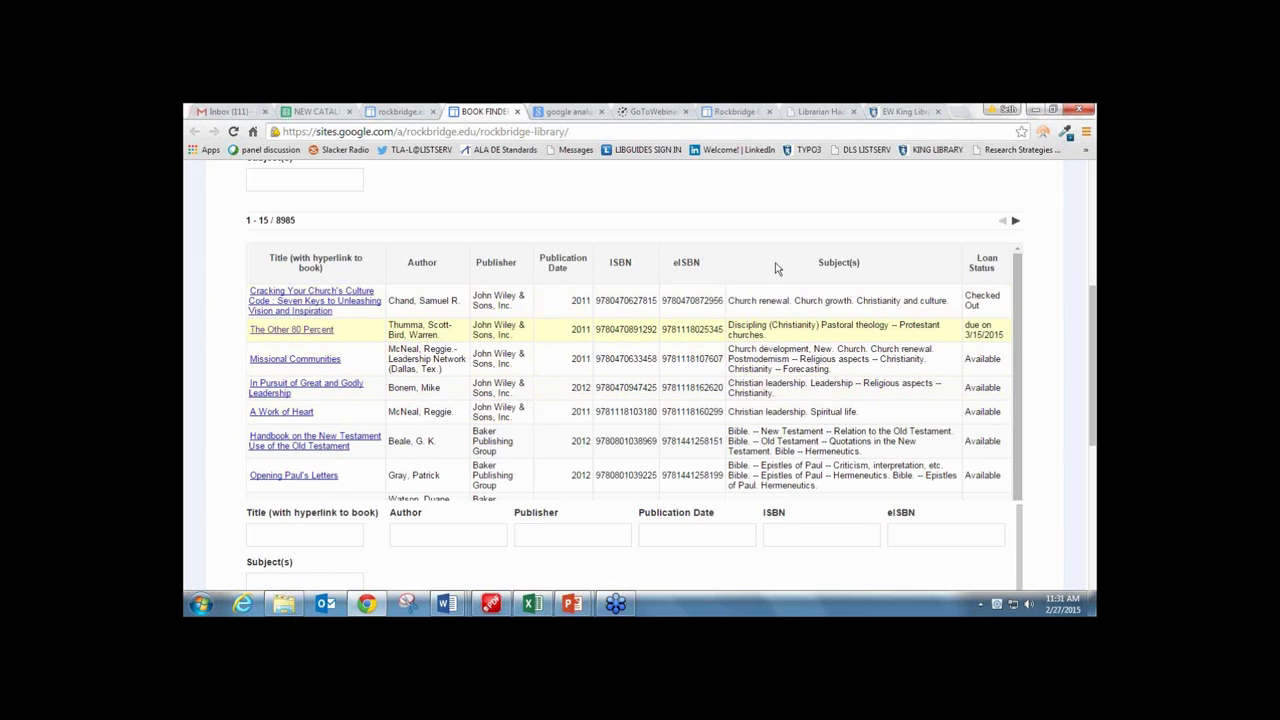
# Check the Google Sites list, return to NEW CATALOG.xlsx and look over the subject entries from row 50 up to row 43.
pyautogui.click(410, 111)
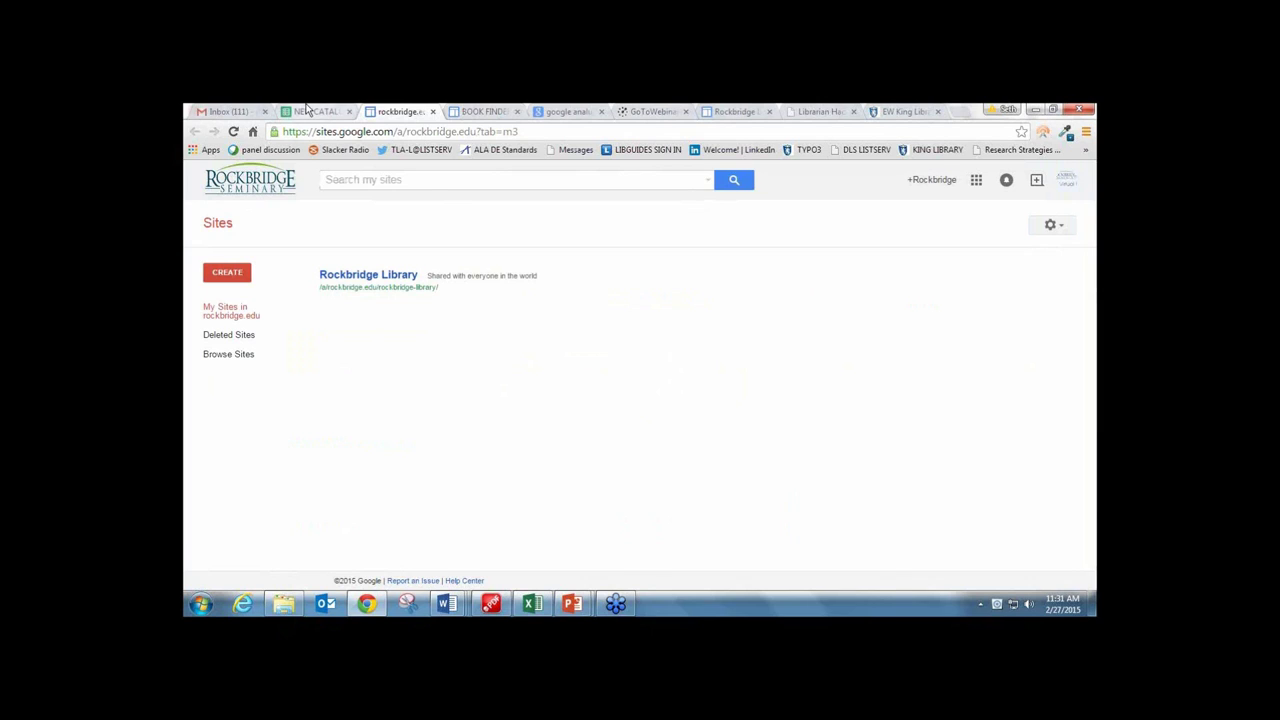
pyautogui.click(307, 111)
pyautogui.scroll(10, 507, 344)
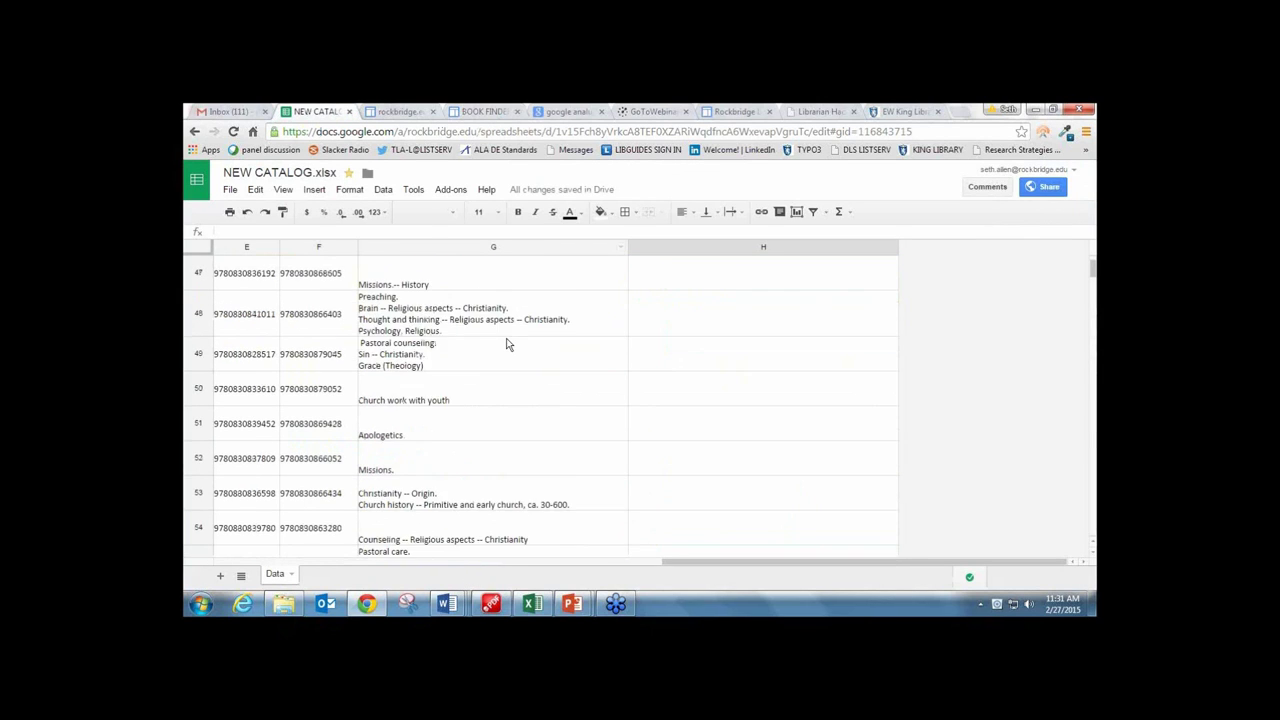
pyautogui.scroll(3, 507, 344)
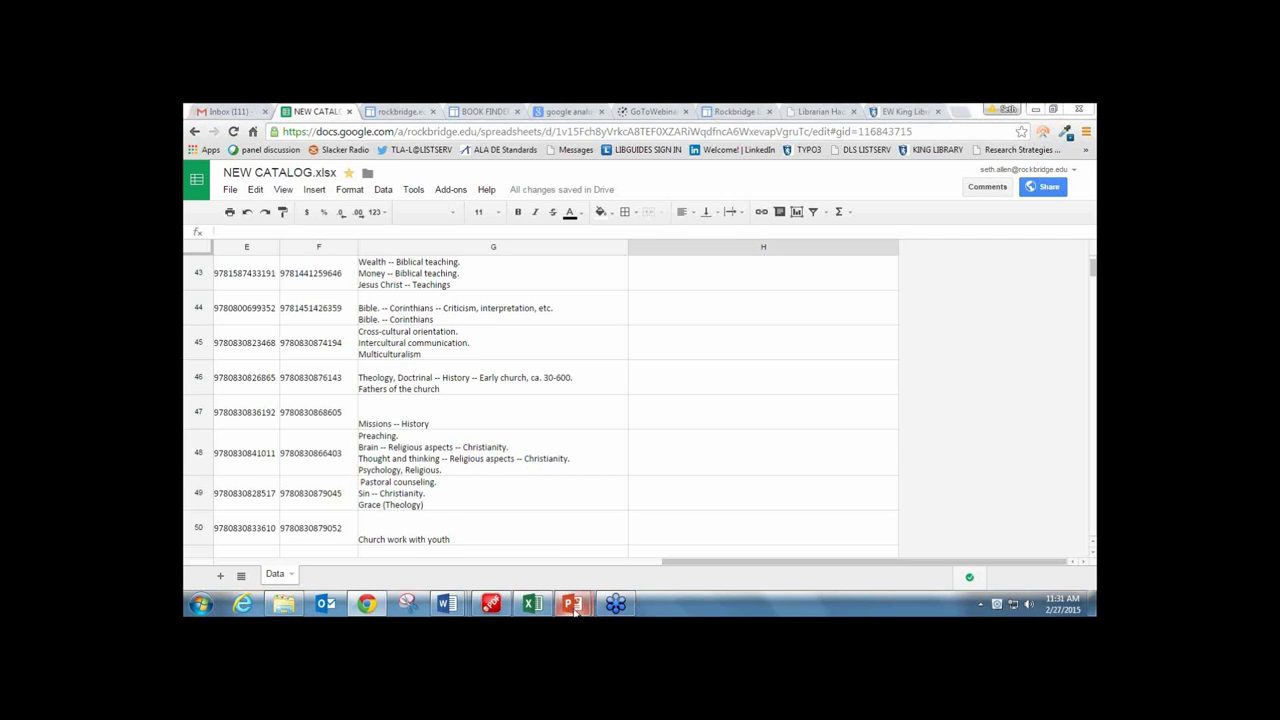
# Switch to the Hacking the OPAC presentation in PowerPoint and show slide 2 with the MARC editing and free e-book resources.
pyautogui.moveTo(593, 590)
pyautogui.click(645, 535)
pyautogui.click(280, 335)
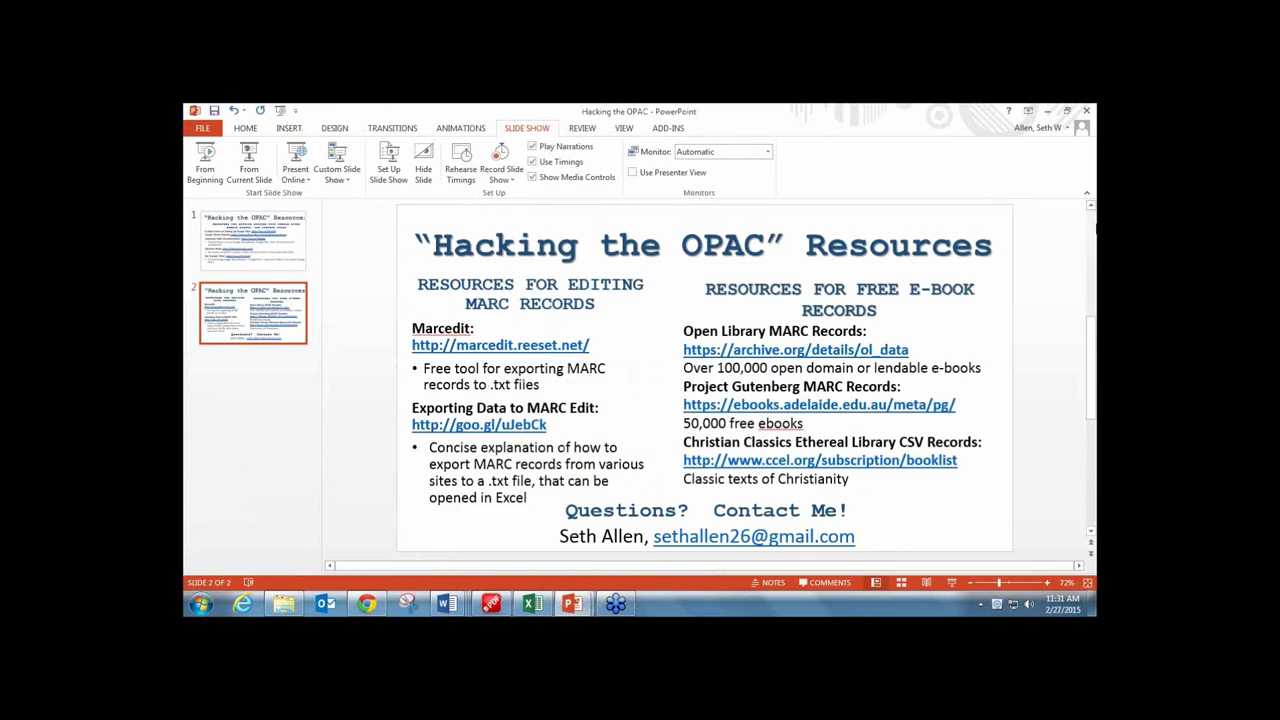
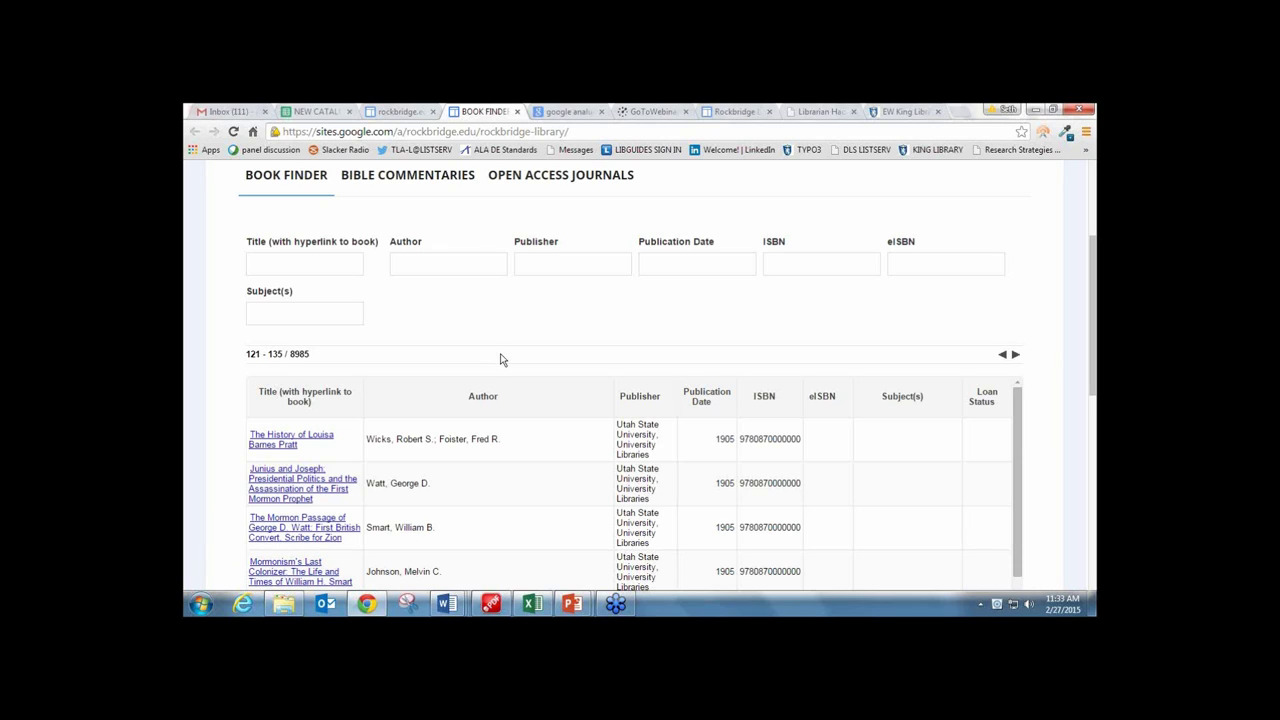
# Open the Real change leaders record on Open Library from Book Finder, and return to NEW CATALOG.xlsx to view the title hyperlinks in column A.
pyautogui.click(502, 359)
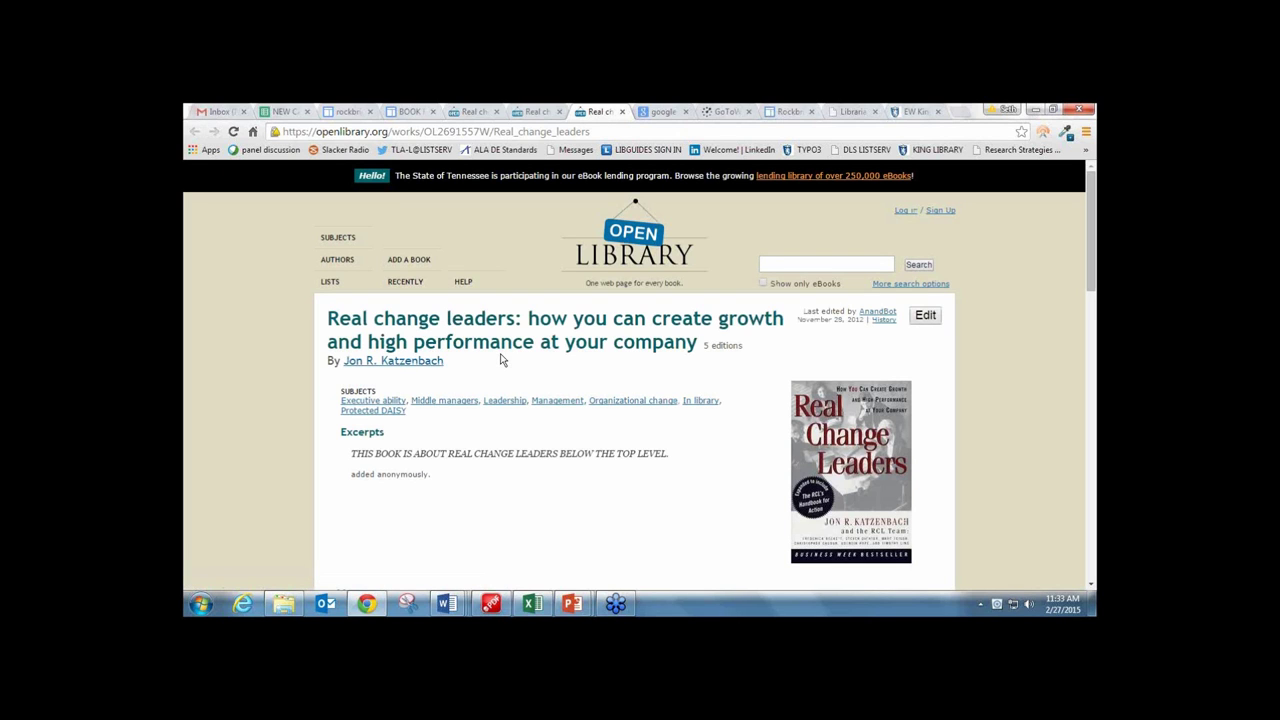
pyautogui.click(290, 111)
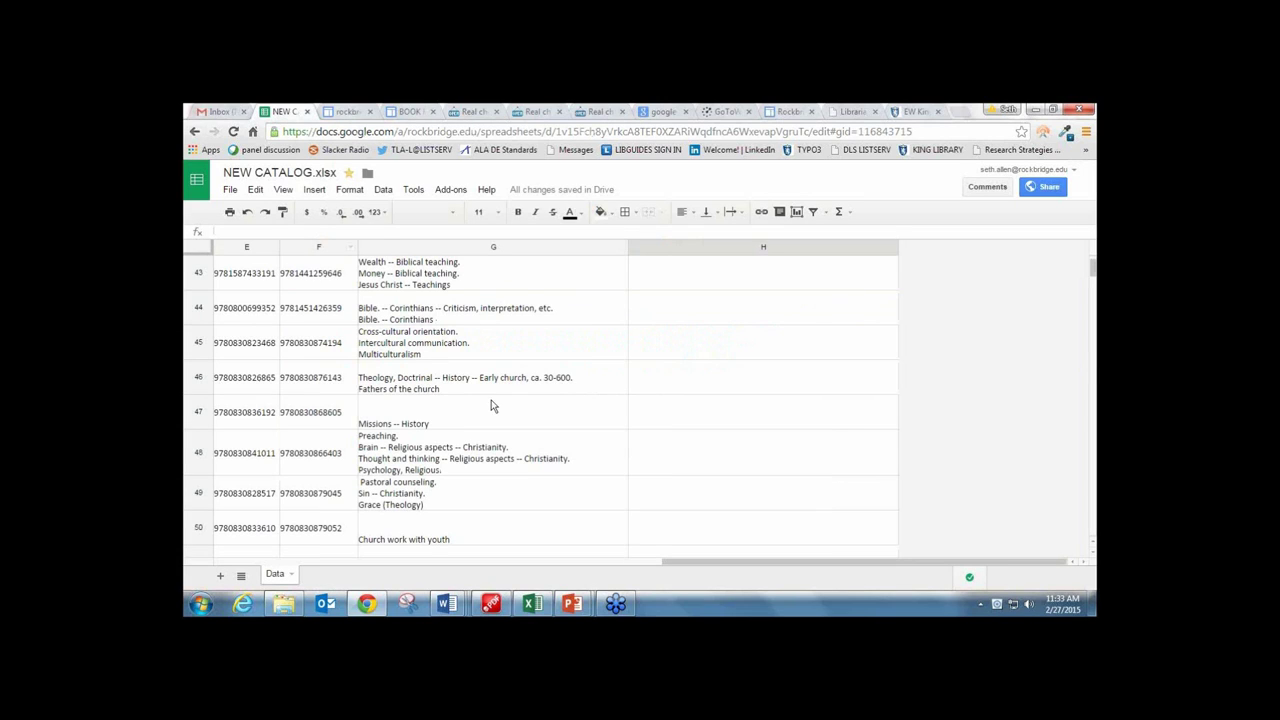
pyautogui.moveTo(709, 562); pyautogui.dragTo(327, 562)
# Check the file and insert options of NEW CATALOG.xlsx, close them on cell A44 and switch to the Hacking the OPAC presentation in PowerPoint.
pyautogui.click(230, 190)
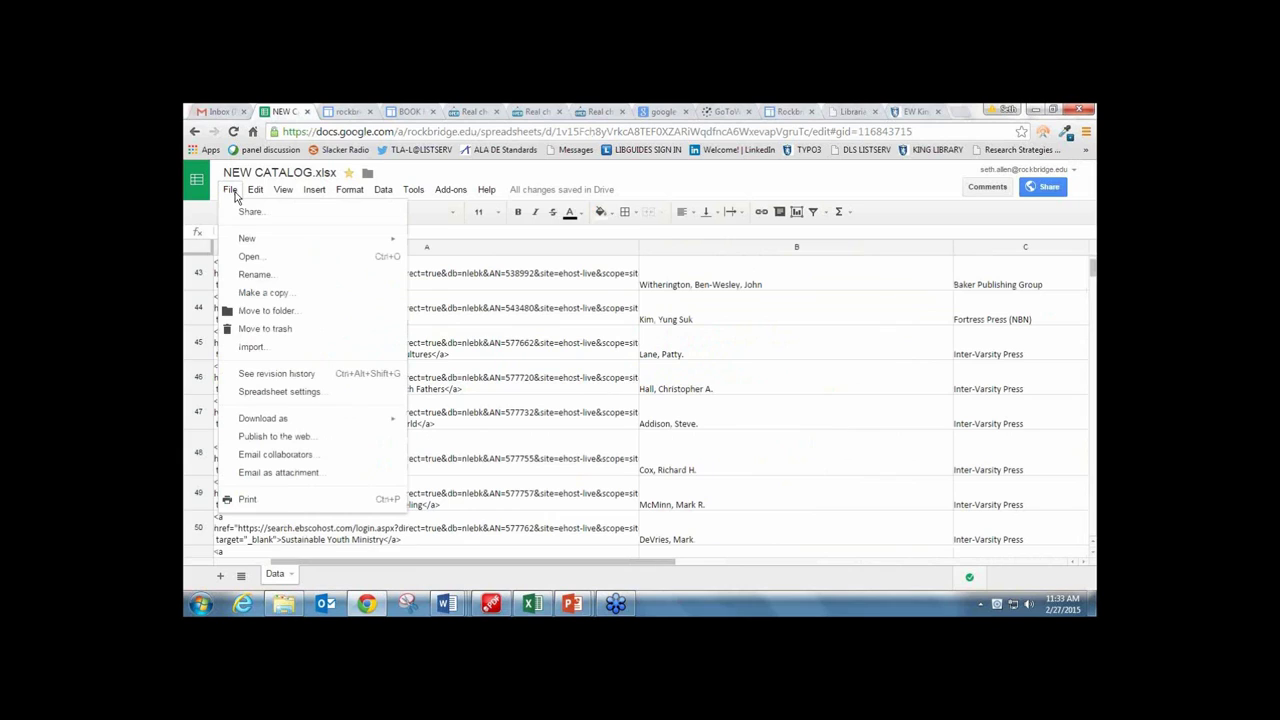
pyautogui.moveTo(320, 424)
pyautogui.moveTo(314, 189)
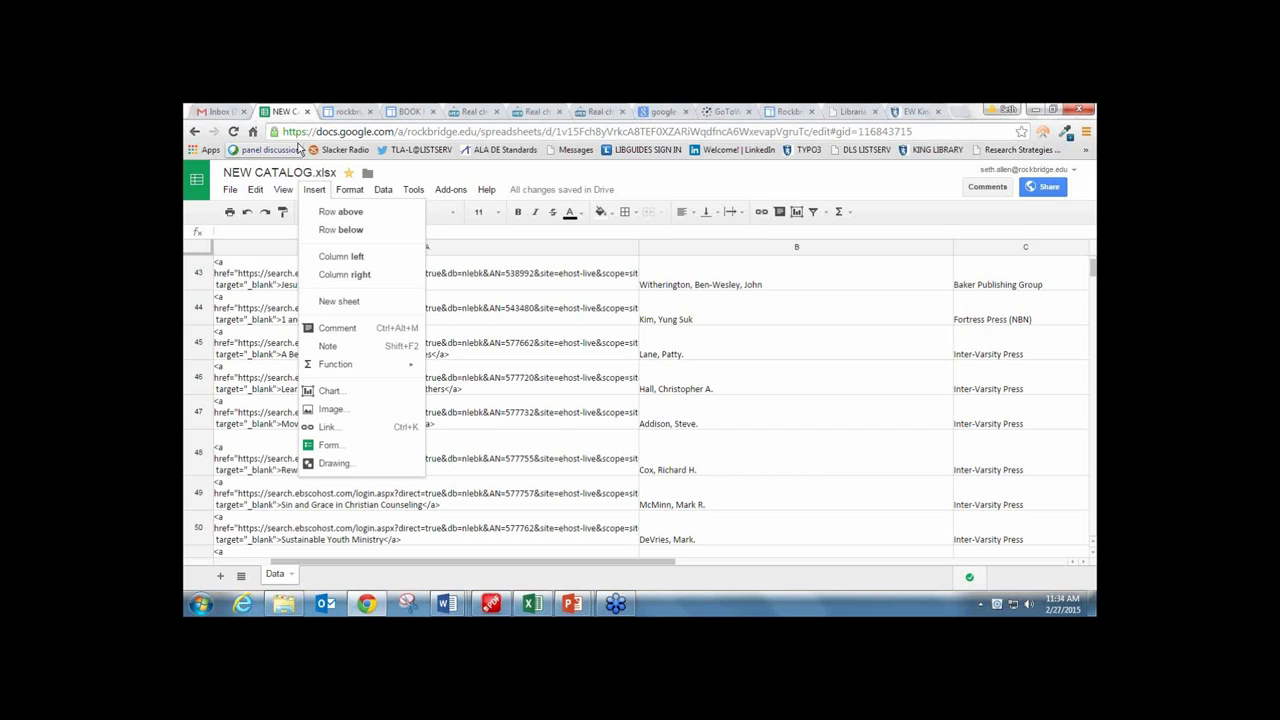
pyautogui.click(284, 312)
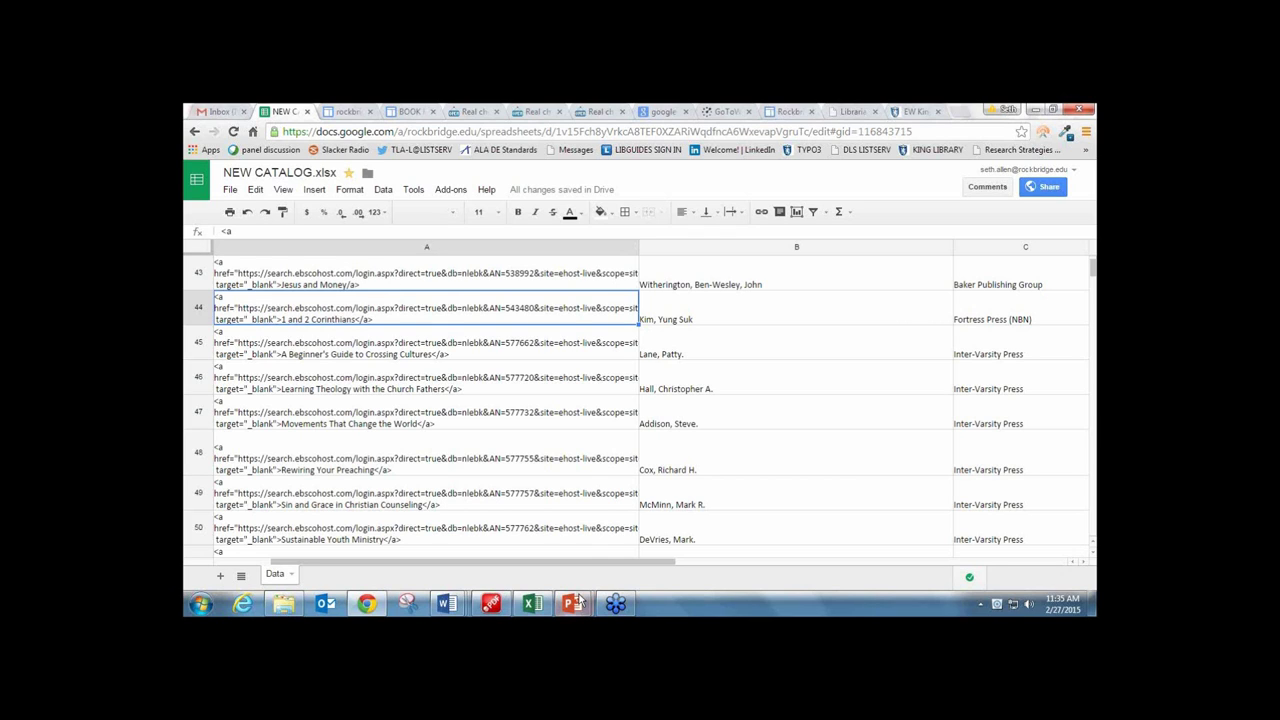
pyautogui.click(660, 530)
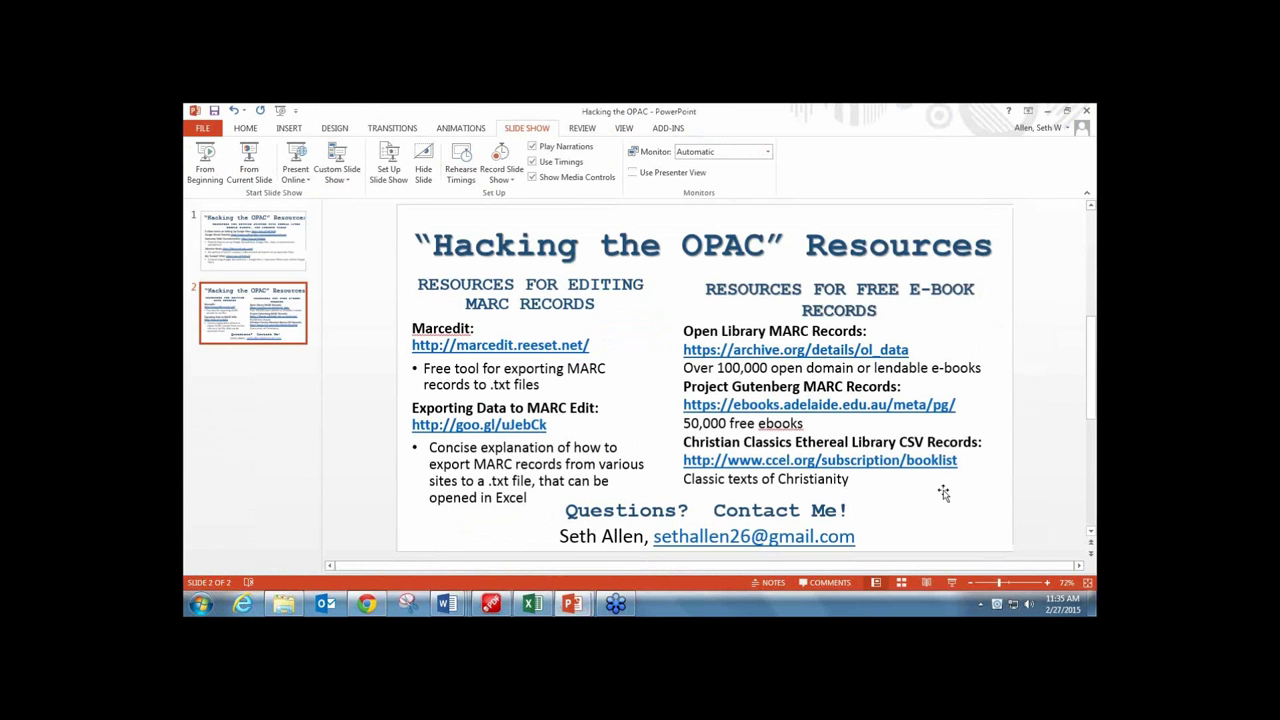